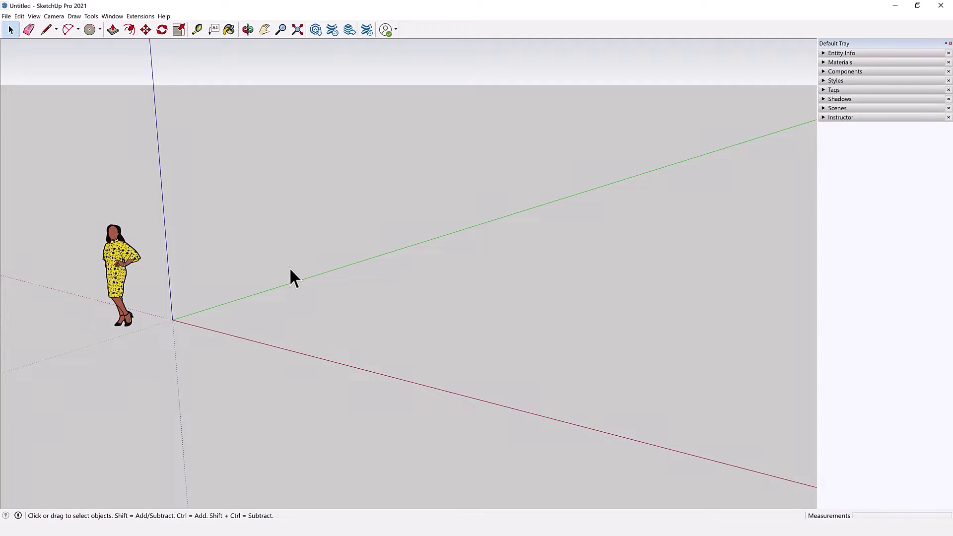
- Download the KANT Table model from a 3D Warehouse 'table with chairs' search into the scene
{"action": "left_click", "coordinate": [117, 17]}
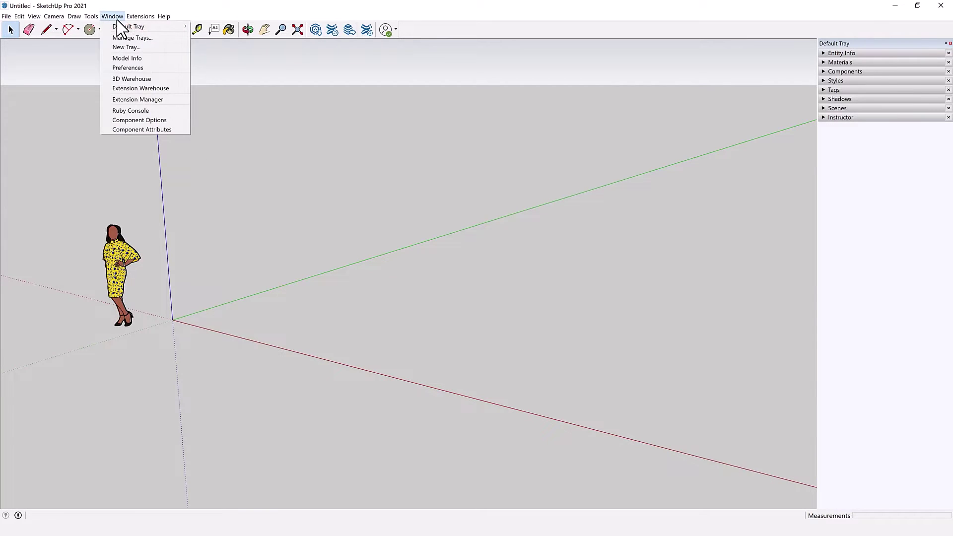
{"action": "left_click", "coordinate": [134, 79]}
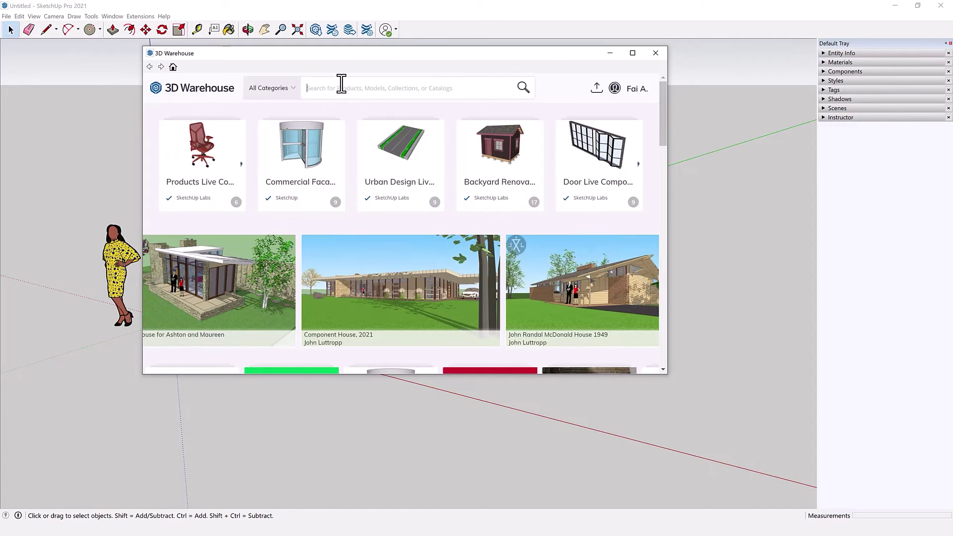
{"action": "type", "text": "tab"}
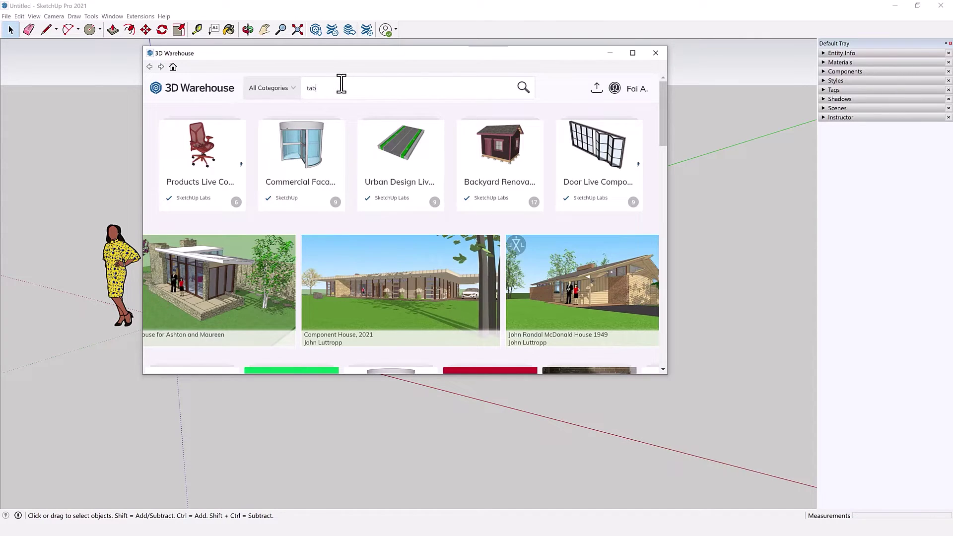
{"action": "type", "text": "le with chairs"}
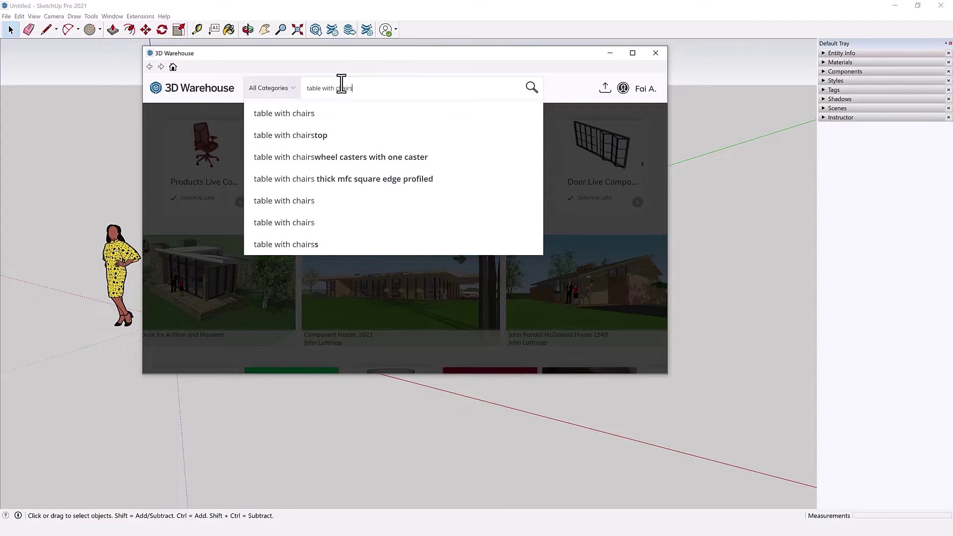
{"action": "left_click", "coordinate": [335, 106]}
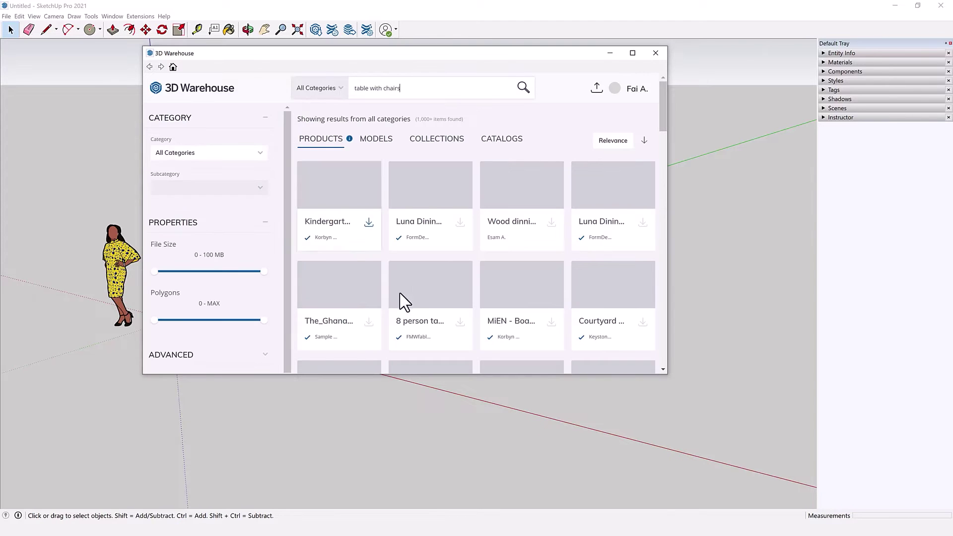
{"action": "scroll", "coordinate": [452, 278], "scroll_direction": "down", "scroll_amount": 2}
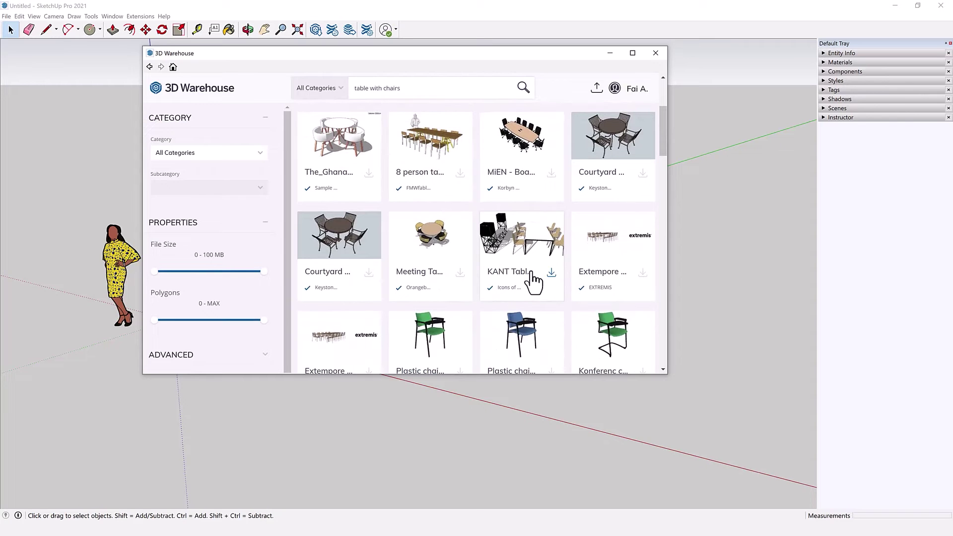
{"action": "left_click", "coordinate": [551, 273]}
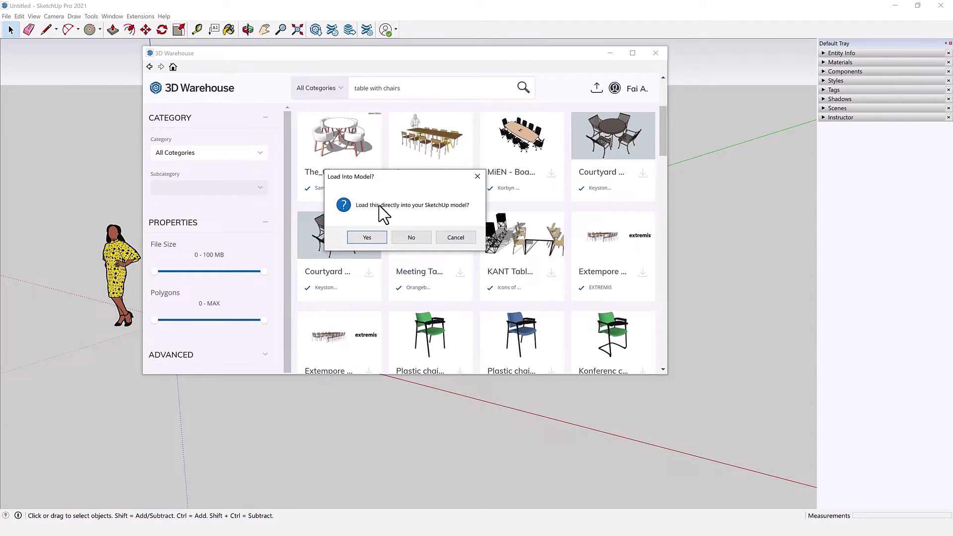
{"action": "left_click", "coordinate": [370, 237]}
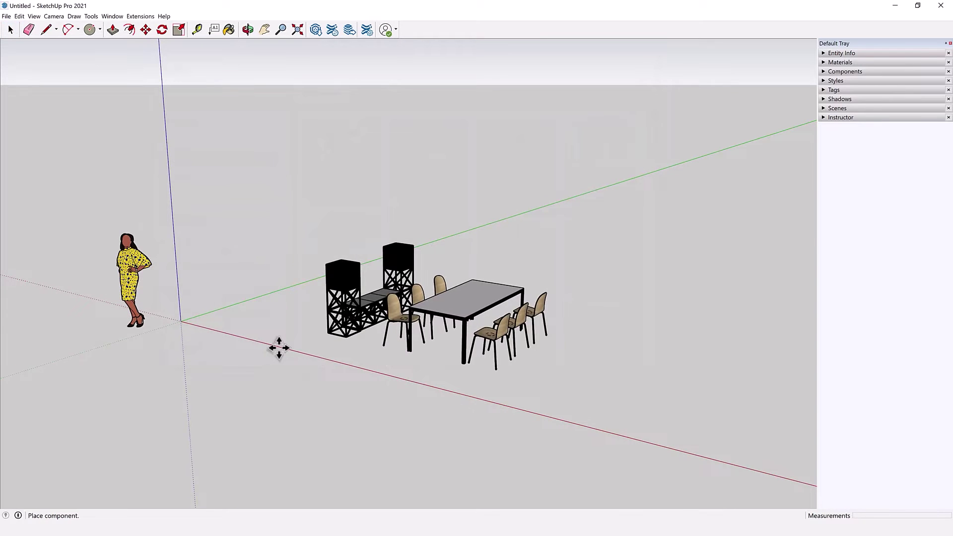
- Place the downloaded model and enter its nested furniture group for editing
{"action": "scroll", "coordinate": [308, 368], "scroll_direction": "up", "scroll_amount": 1}
{"action": "key", "text": "space"}
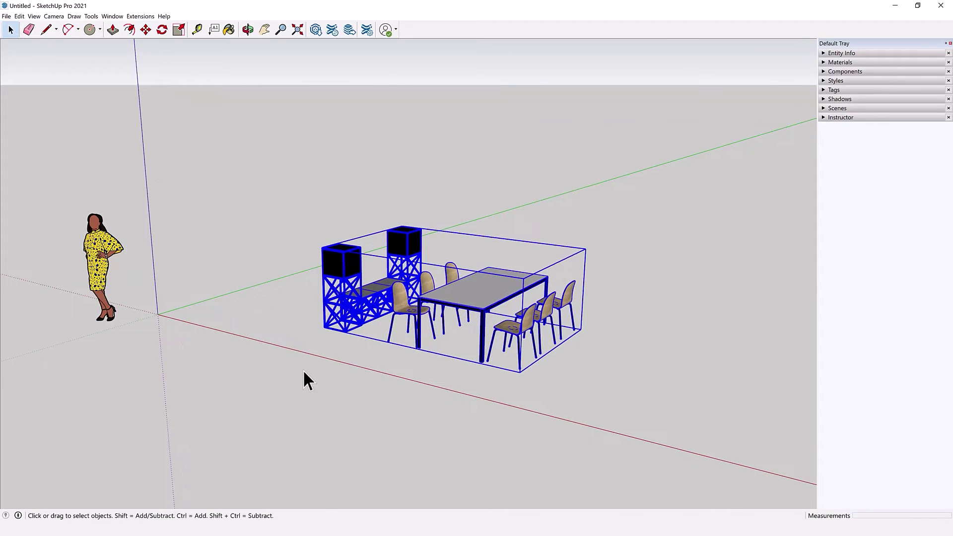
{"action": "left_click", "coordinate": [303, 369]}
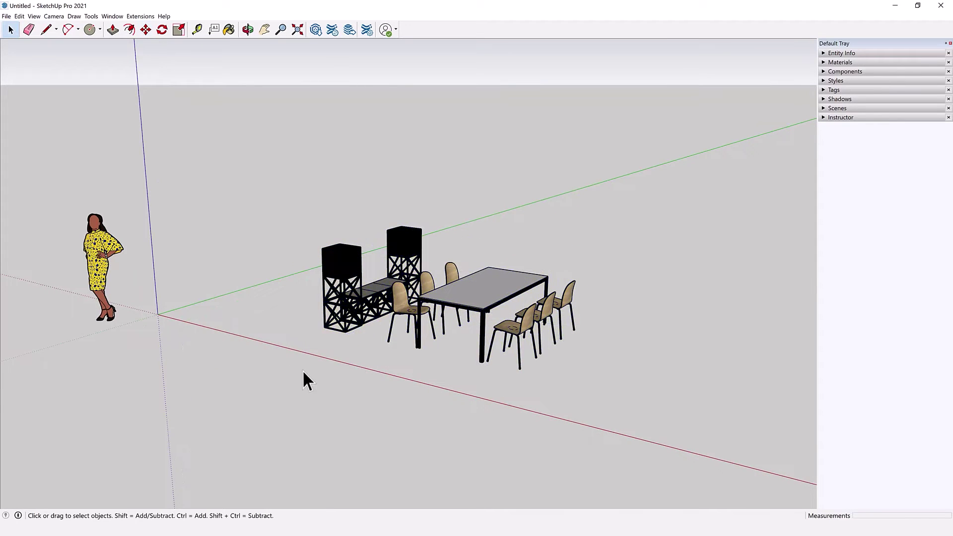
{"action": "left_click", "coordinate": [328, 307]}
{"action": "double_click", "coordinate": [332, 308]}
{"action": "left_click", "coordinate": [335, 309]}
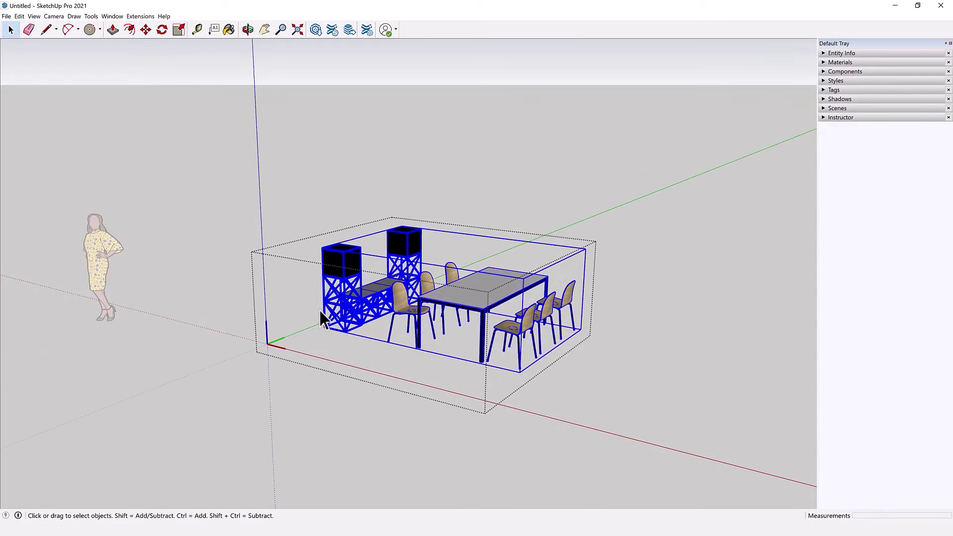
{"action": "double_click", "coordinate": [340, 314]}
- Delete the two black towers and the scale figure
{"action": "left_click", "coordinate": [343, 325]}
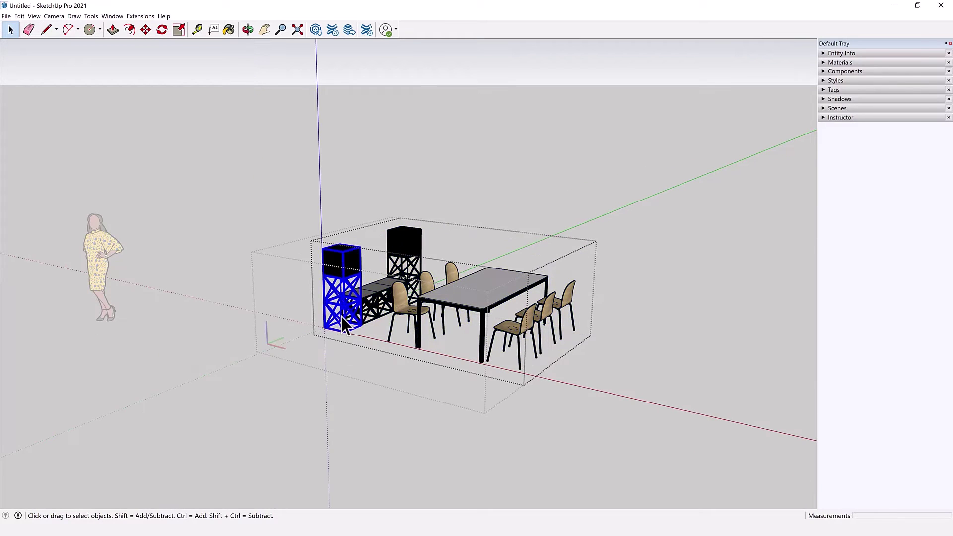
{"action": "key", "text": "Delete"}
{"action": "left_click", "coordinate": [397, 288]}
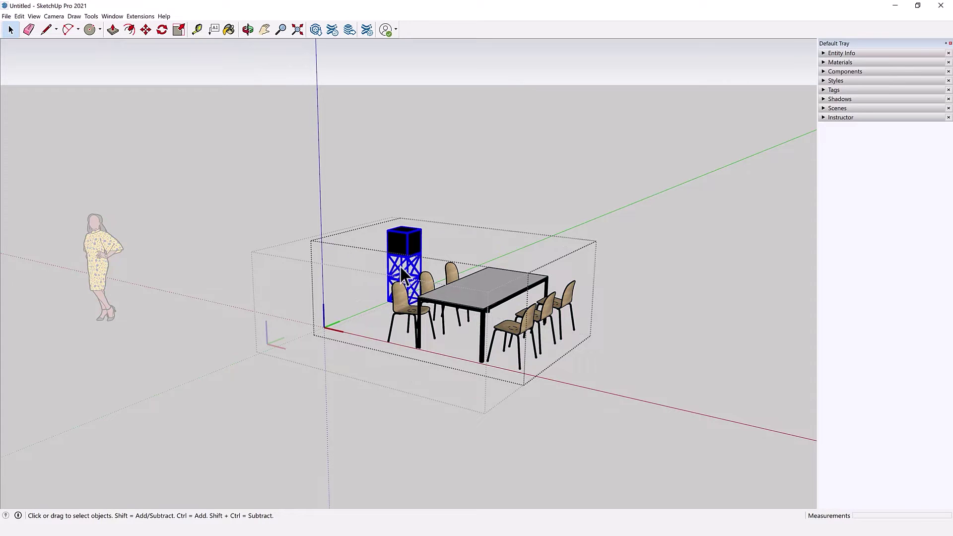
{"action": "key", "text": "Delete"}
{"action": "left_click", "coordinate": [238, 318]}
{"action": "left_click", "coordinate": [101, 273]}
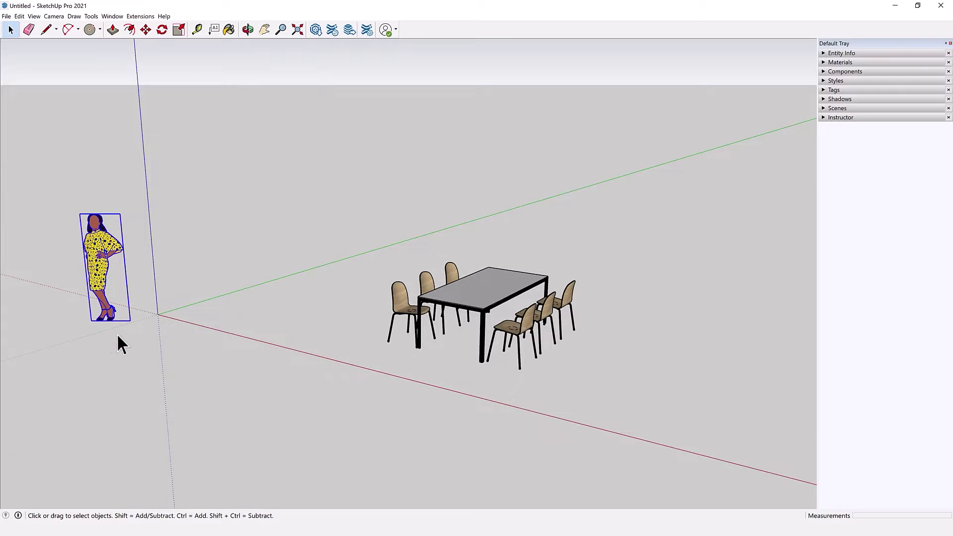
{"action": "key", "text": "Delete"}
- Move the table-and-chairs group from a table leg to near the origin along the red axis
{"action": "left_click", "coordinate": [419, 346]}
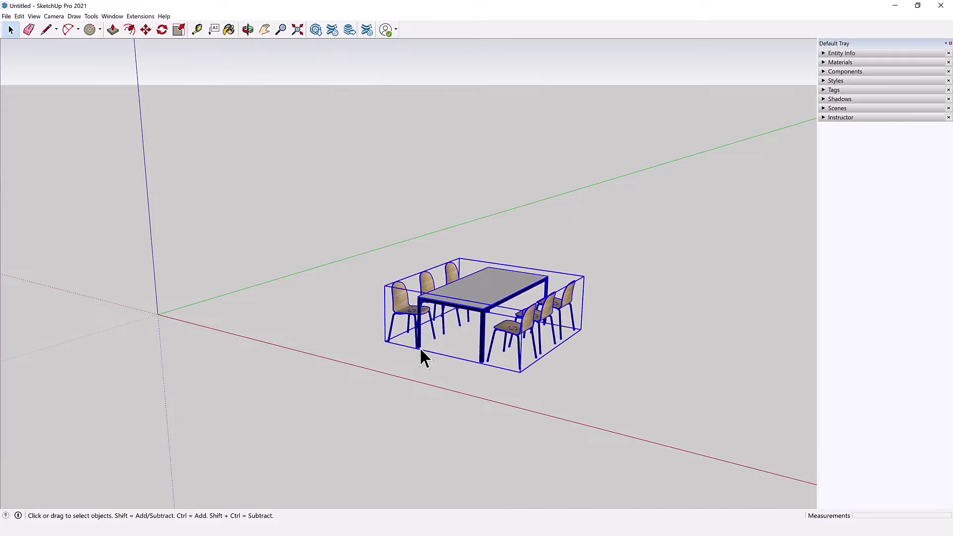
{"action": "key", "text": "m"}
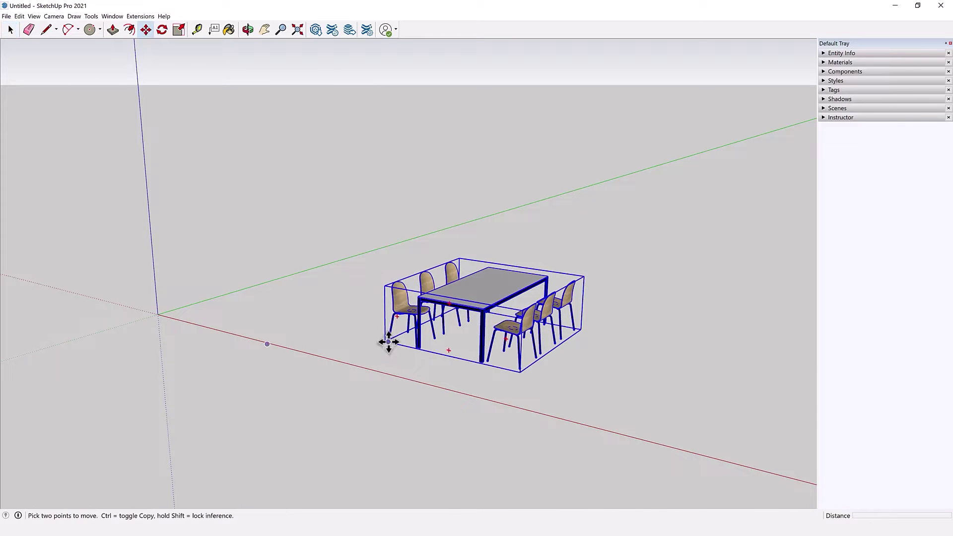
{"action": "left_click", "coordinate": [387, 341]}
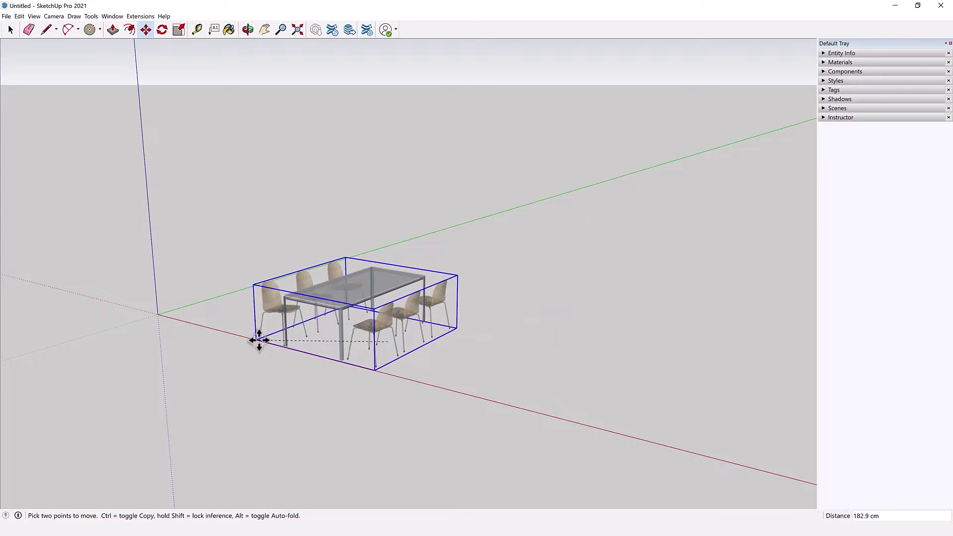
{"action": "left_click", "coordinate": [255, 340]}
{"action": "key", "text": "space"}
{"action": "left_click", "coordinate": [274, 424]}
{"action": "scroll", "coordinate": [254, 342], "scroll_direction": "up", "scroll_amount": 1}
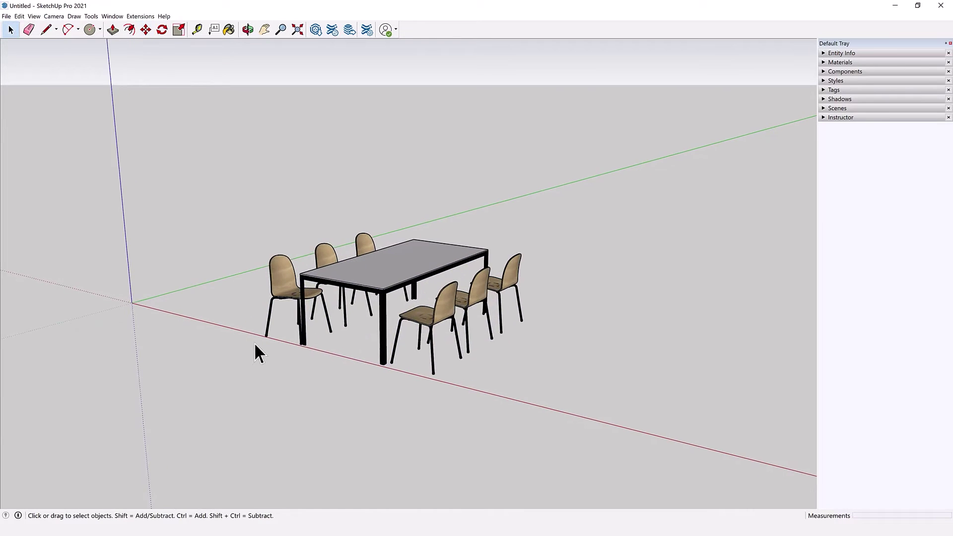
{"action": "scroll", "coordinate": [294, 309], "scroll_direction": "up", "scroll_amount": 2}
{"action": "scroll", "coordinate": [296, 332], "scroll_direction": "up", "scroll_amount": 2}
{"action": "scroll", "coordinate": [311, 415], "scroll_direction": "down", "scroll_amount": 2}
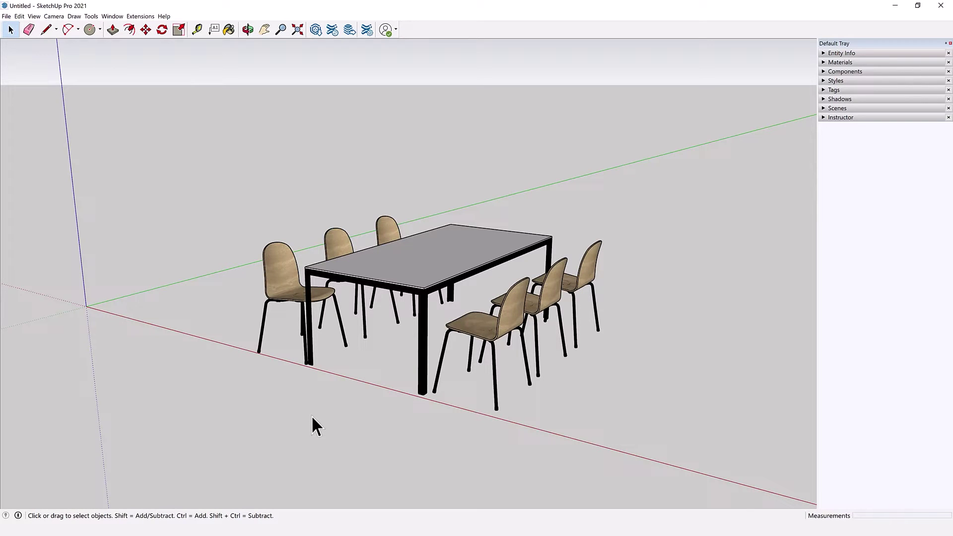
{"action": "scroll", "coordinate": [311, 414], "scroll_direction": "up", "scroll_amount": 1}
{"action": "scroll", "coordinate": [286, 386], "scroll_direction": "up", "scroll_amount": 2}
{"action": "scroll", "coordinate": [279, 341], "scroll_direction": "down", "scroll_amount": 2}
{"action": "scroll", "coordinate": [290, 371], "scroll_direction": "down", "scroll_amount": 1}
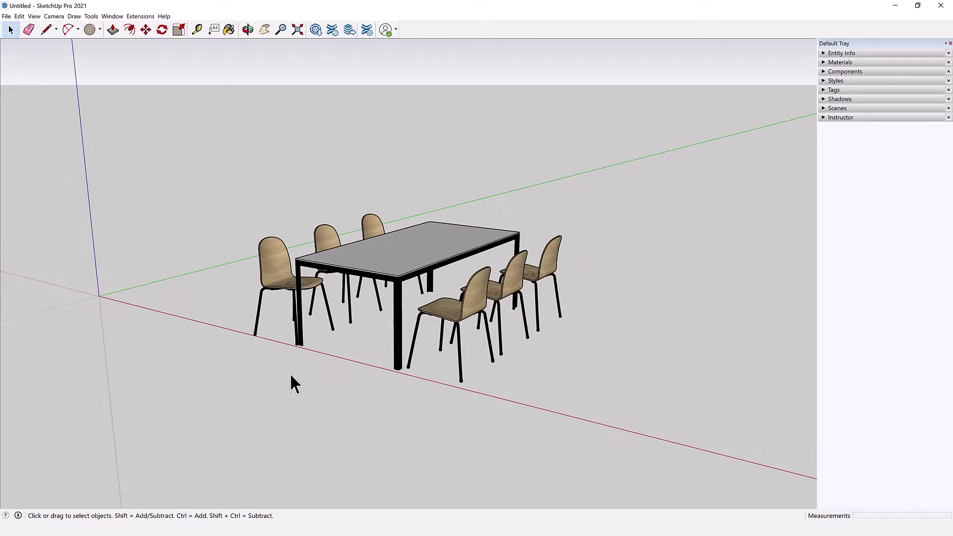
{"action": "key", "text": "ctrl+a"}
{"action": "left_click", "coordinate": [333, 418]}
{"action": "left_click", "coordinate": [351, 248]}
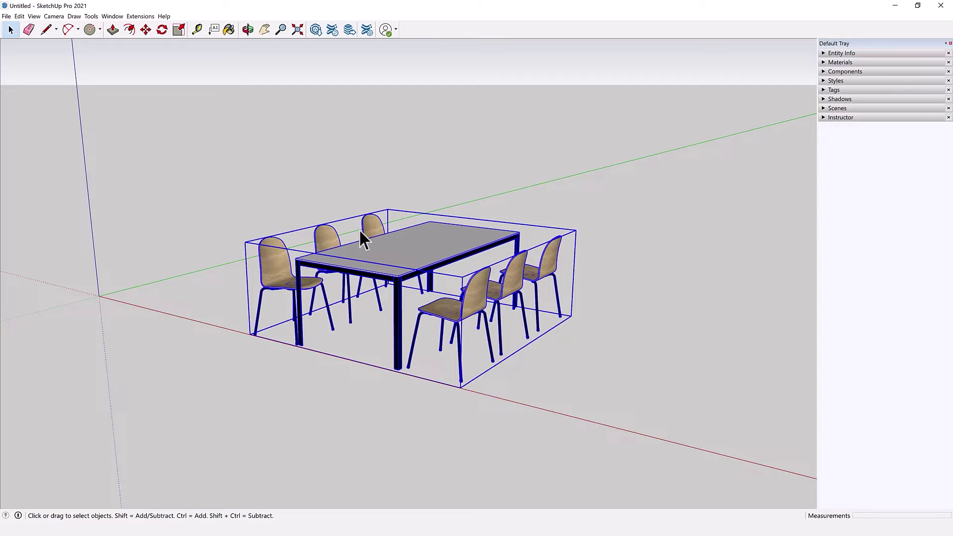
{"action": "right_click", "coordinate": [385, 237]}
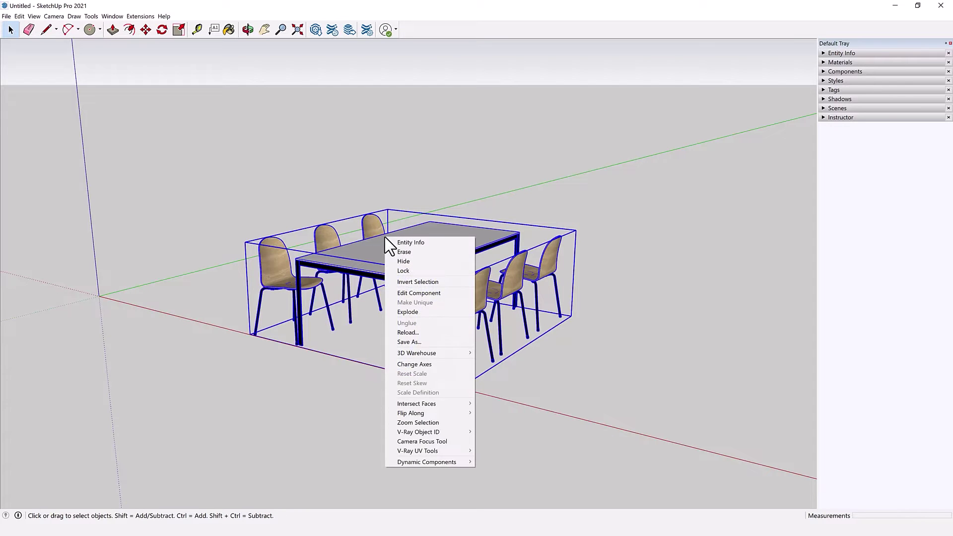
{"action": "left_click", "coordinate": [412, 312]}
{"action": "left_click", "coordinate": [341, 361]}
{"action": "left_click", "coordinate": [360, 245]}
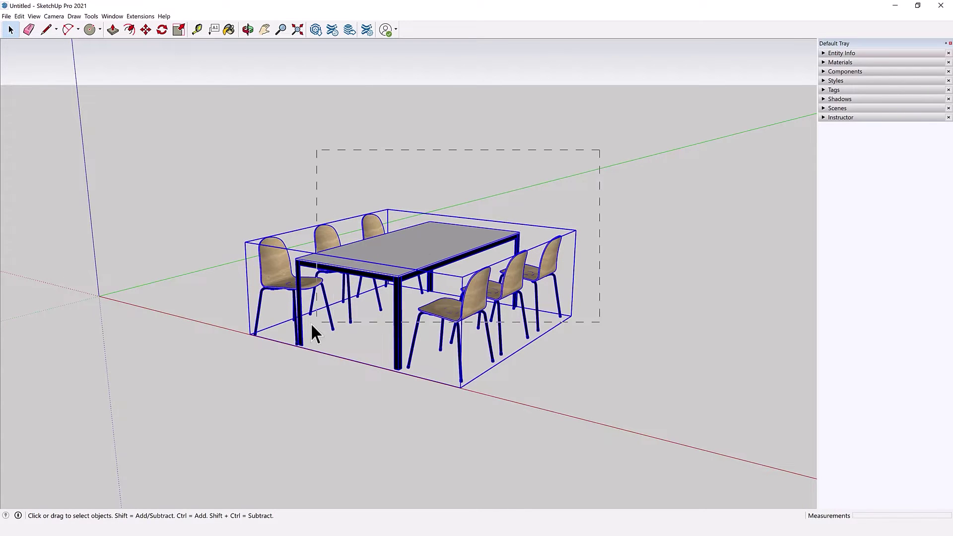
{"action": "right_click", "coordinate": [353, 266]}
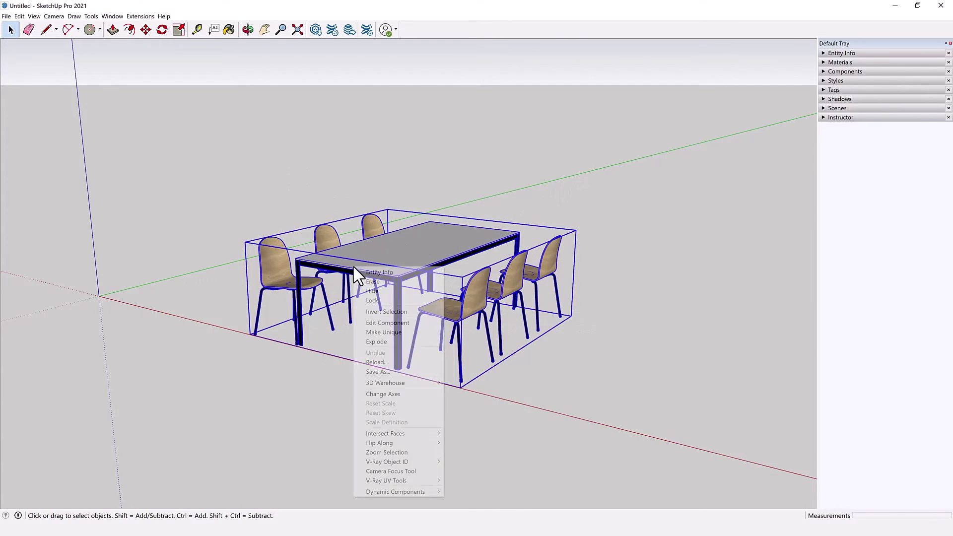
{"action": "left_click", "coordinate": [376, 342]}
{"action": "left_click", "coordinate": [383, 210]}
{"action": "left_click_drag", "start_coordinate": [485, 185], "coordinate": [218, 359]}
{"action": "left_click", "coordinate": [312, 373]}
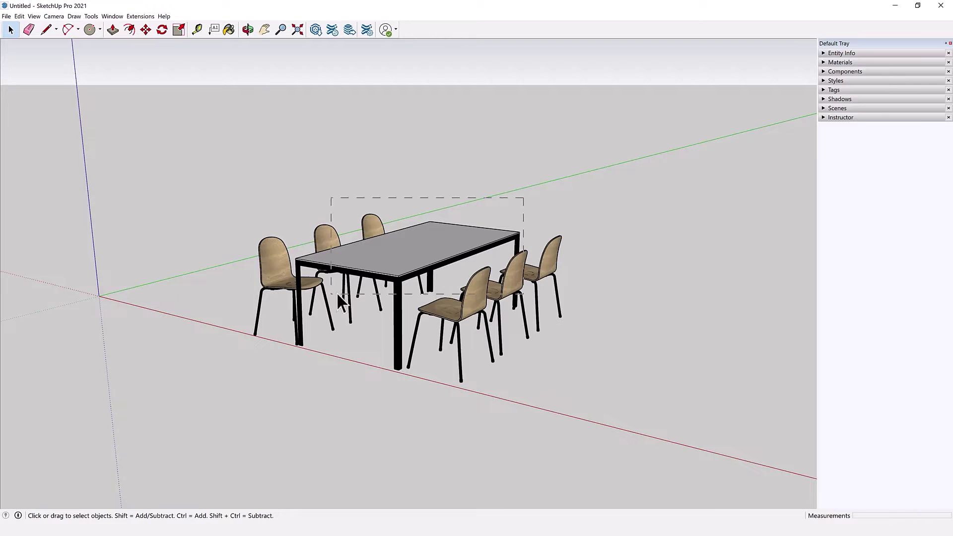
{"action": "left_click_drag", "start_coordinate": [337, 293], "coordinate": [322, 300]}
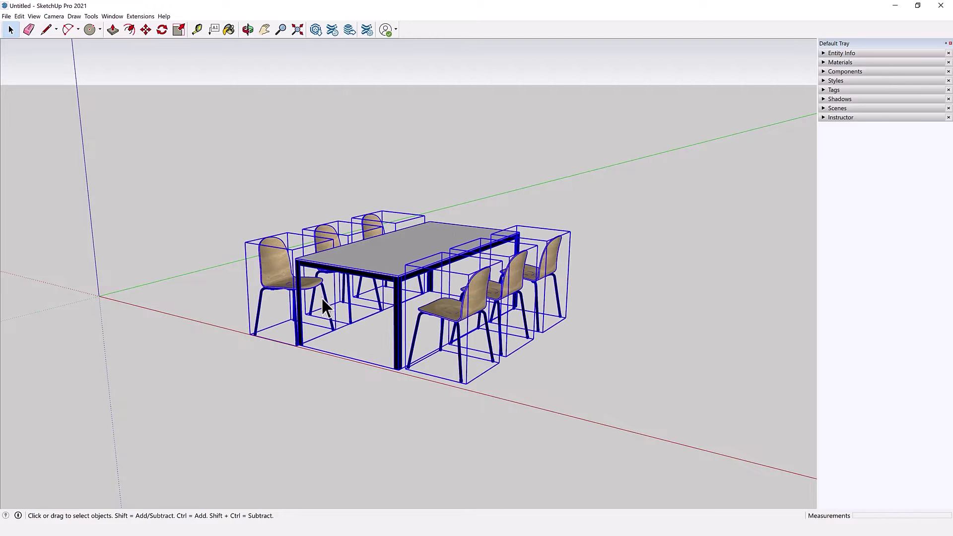
{"action": "left_click", "coordinate": [359, 204]}
{"action": "left_click", "coordinate": [301, 273]}
{"action": "left_click_drag", "start_coordinate": [581, 209], "coordinate": [294, 334]}
{"action": "right_click", "coordinate": [351, 261]}
{"action": "left_click", "coordinate": [376, 306]}
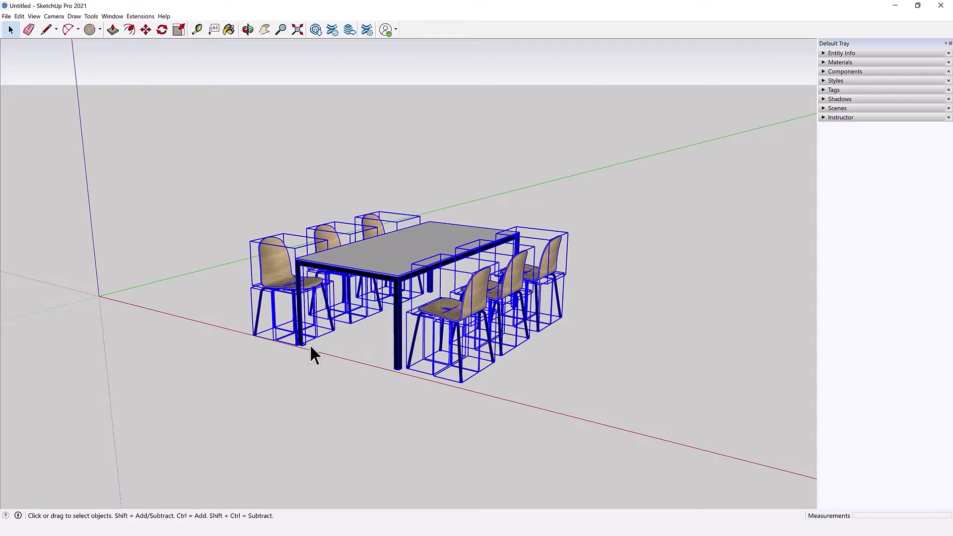
{"action": "left_click", "coordinate": [309, 343]}
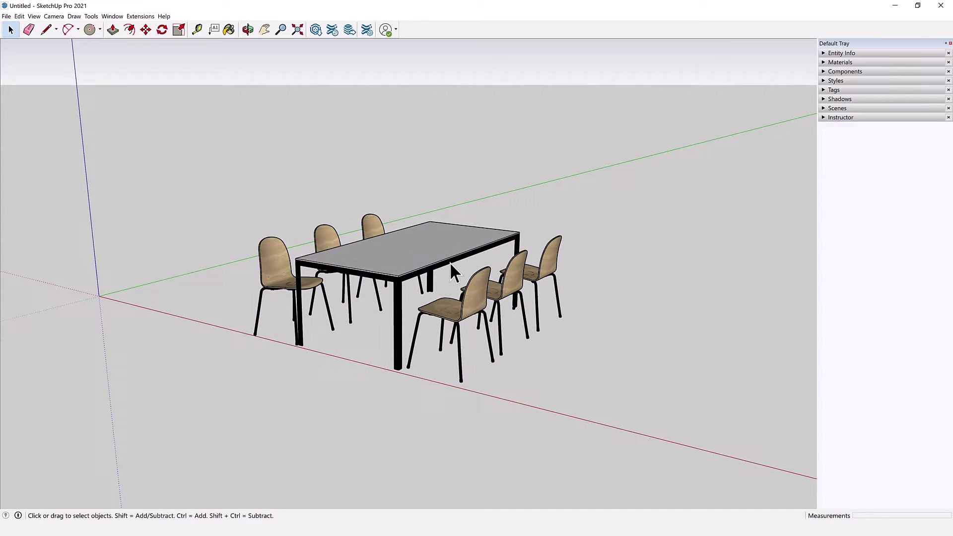
{"action": "left_click_drag", "start_coordinate": [565, 202], "coordinate": [281, 343]}
{"action": "right_click", "coordinate": [334, 262]}
{"action": "left_click", "coordinate": [357, 309]}
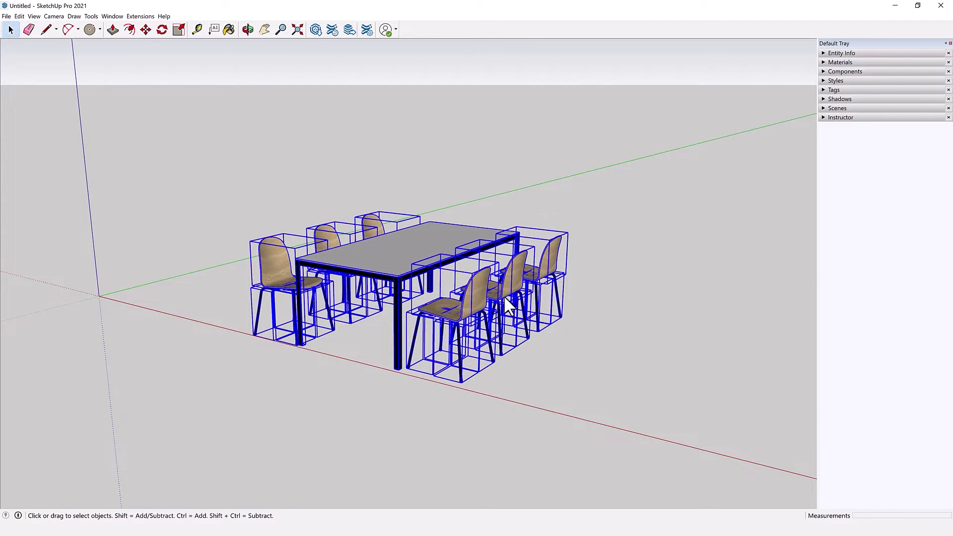
{"action": "left_click", "coordinate": [392, 370]}
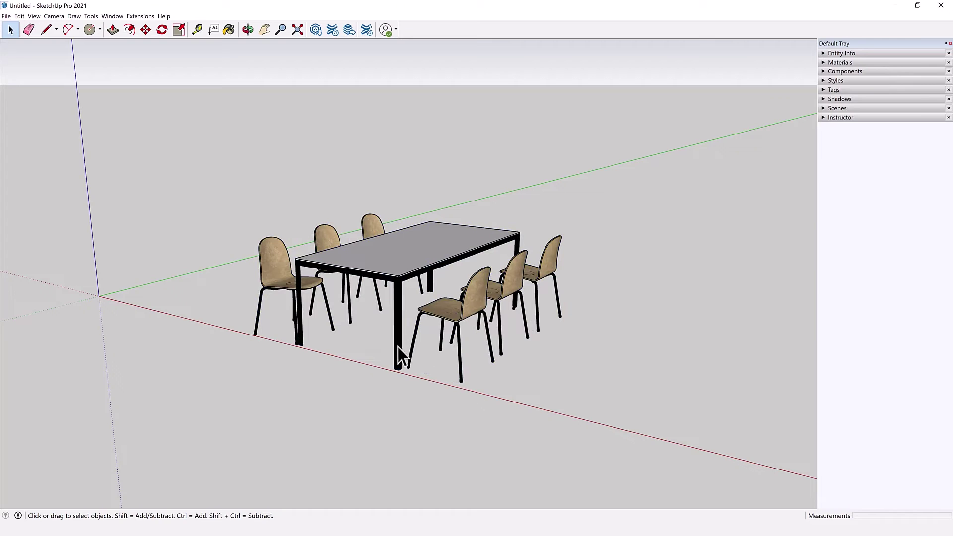
{"action": "left_click", "coordinate": [430, 315]}
{"action": "left_click_drag", "start_coordinate": [497, 184], "coordinate": [55, 428]}
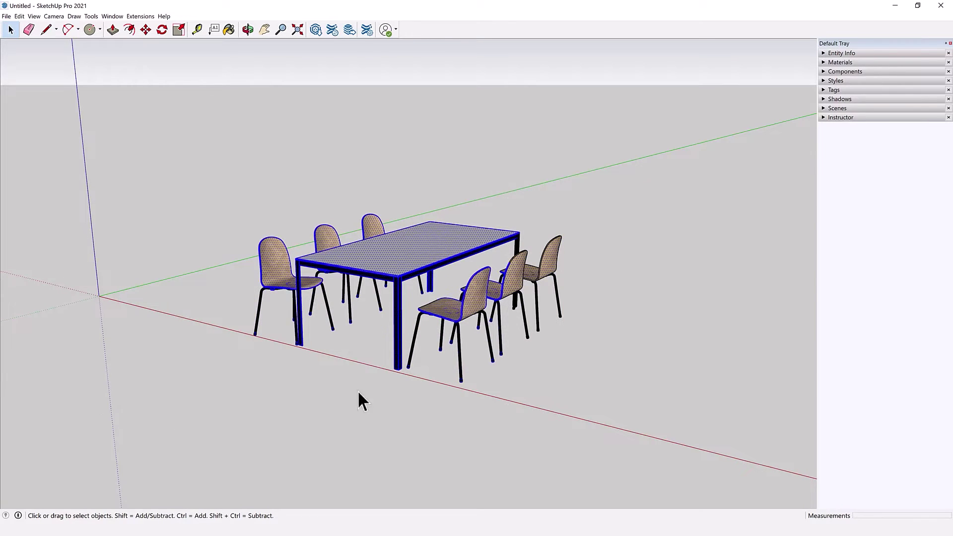
{"action": "left_click_drag", "start_coordinate": [260, 438], "coordinate": [436, 410]}
{"action": "left_click", "coordinate": [356, 393]}
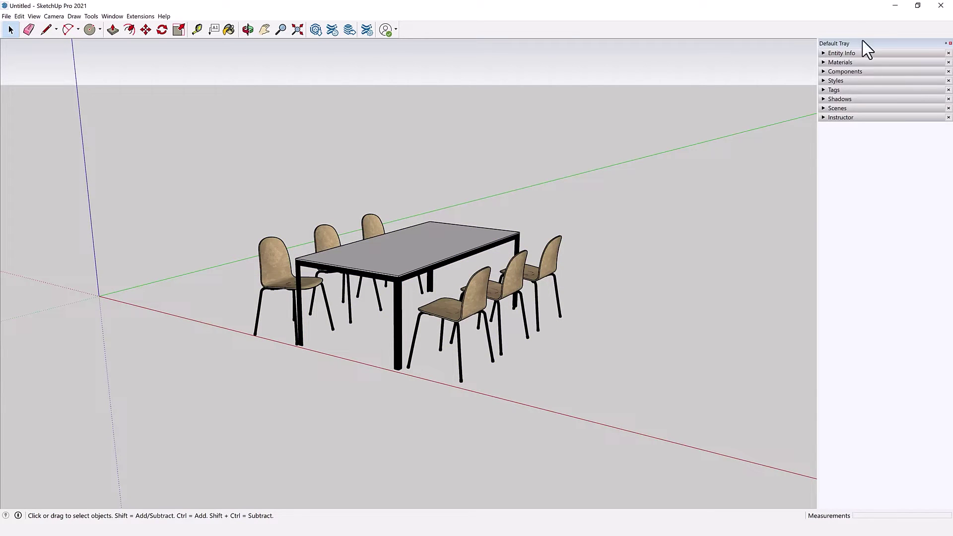
- Expand the Entity Info and Tags panels in the Default Tray
{"action": "left_click", "coordinate": [827, 52]}
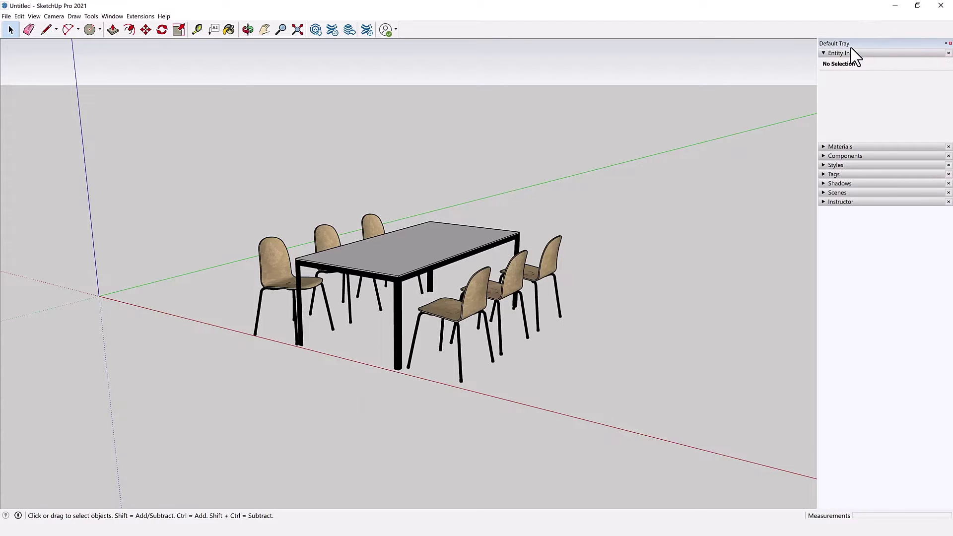
{"action": "left_click", "coordinate": [113, 16]}
{"action": "mouse_move", "coordinate": [134, 26]}
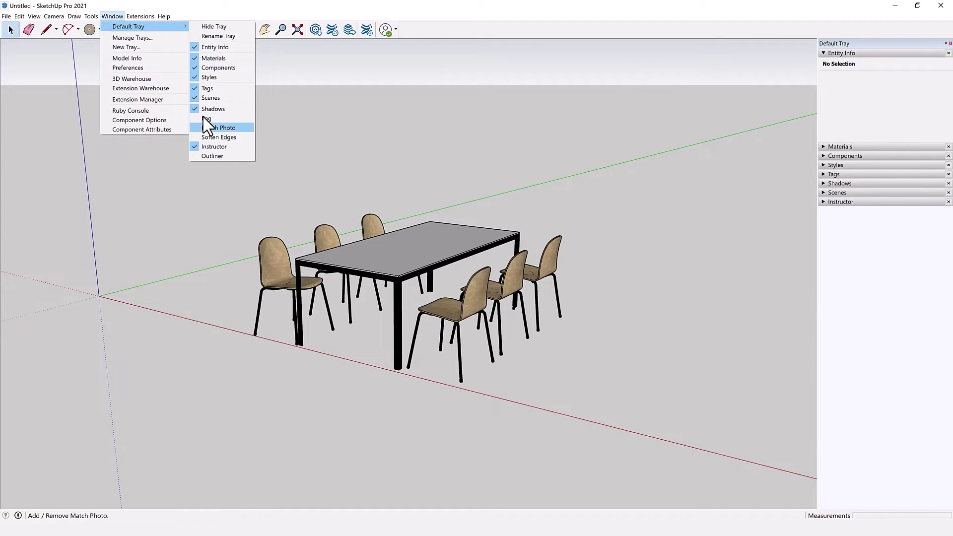
{"action": "left_click", "coordinate": [866, 48]}
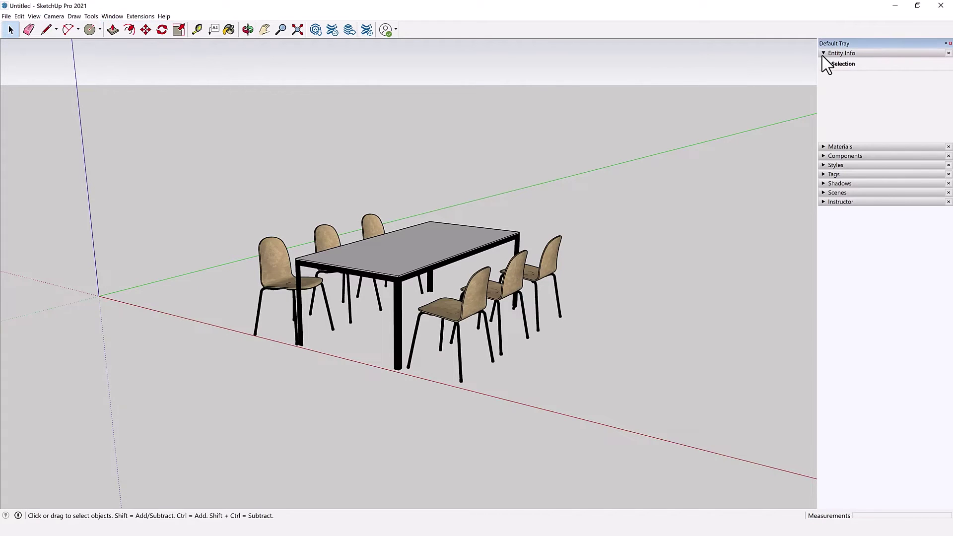
{"action": "left_click", "coordinate": [823, 175]}
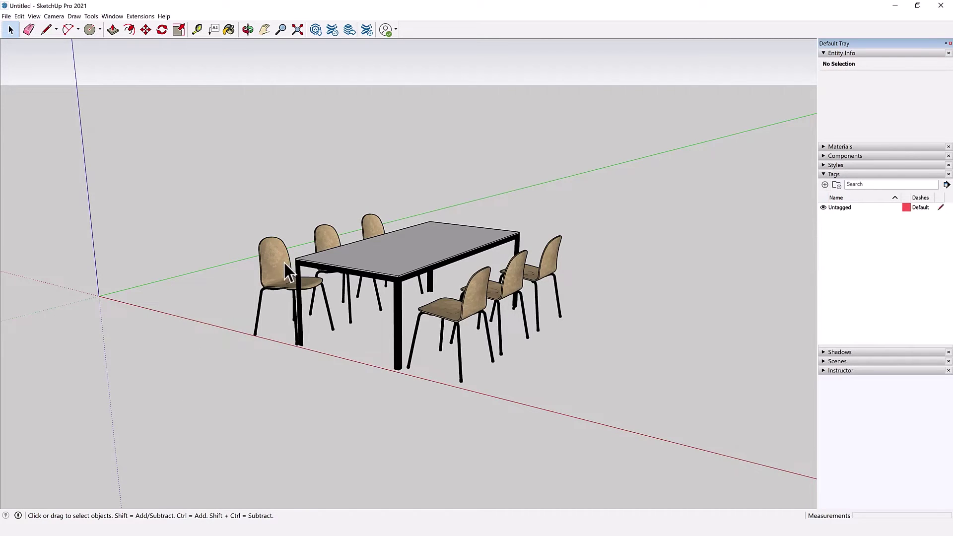
- Zoom around the model, then select and deselect the left chair
{"action": "scroll", "coordinate": [278, 261], "scroll_direction": "up", "scroll_amount": 1}
{"action": "scroll", "coordinate": [263, 268], "scroll_direction": "up", "scroll_amount": 3}
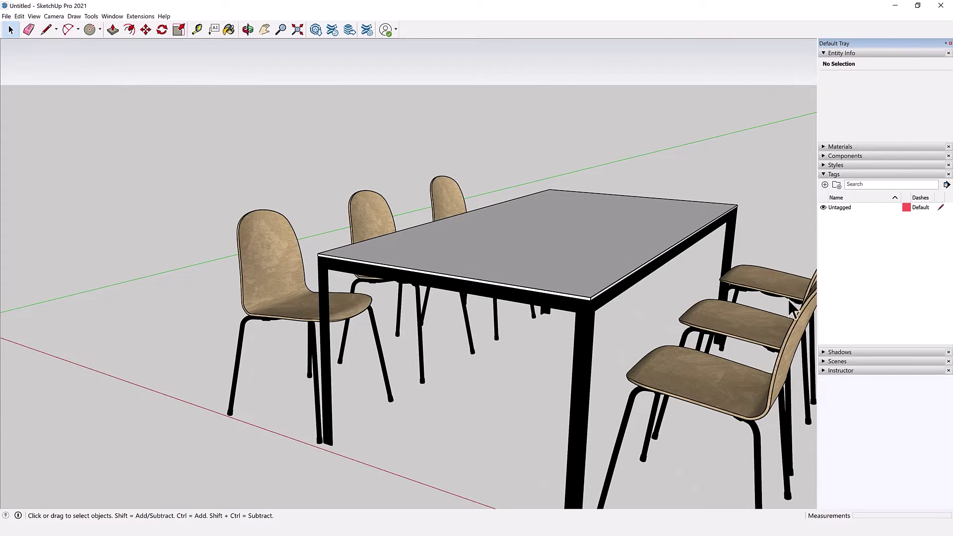
{"action": "scroll", "coordinate": [233, 356], "scroll_direction": "down", "scroll_amount": 2}
{"action": "scroll", "coordinate": [234, 356], "scroll_direction": "down", "scroll_amount": 1}
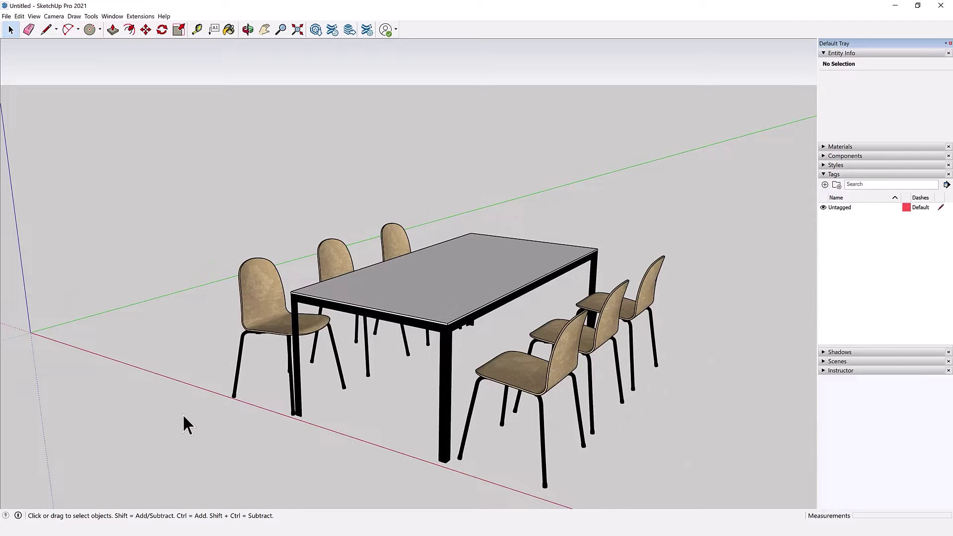
{"action": "left_click_drag", "start_coordinate": [275, 304], "coordinate": [216, 364]}
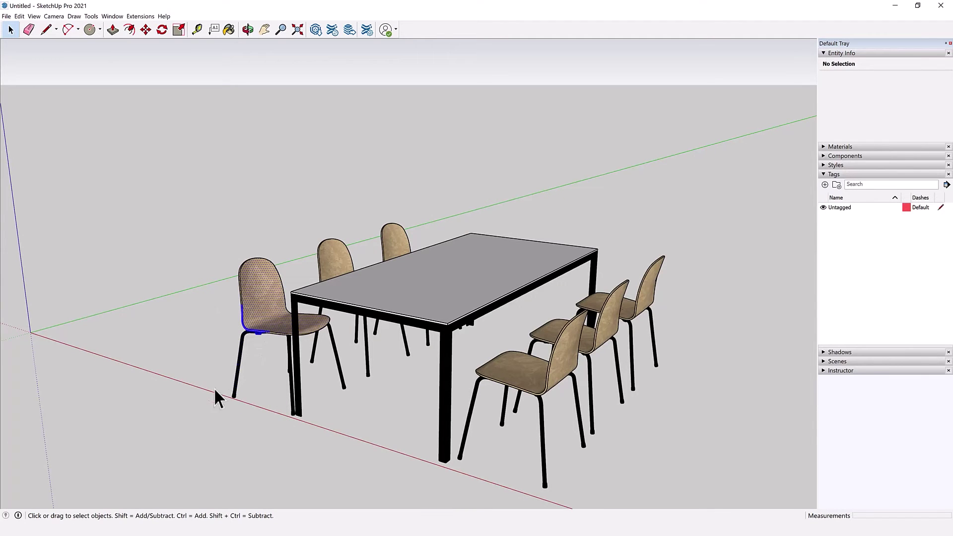
{"action": "left_click", "coordinate": [242, 412]}
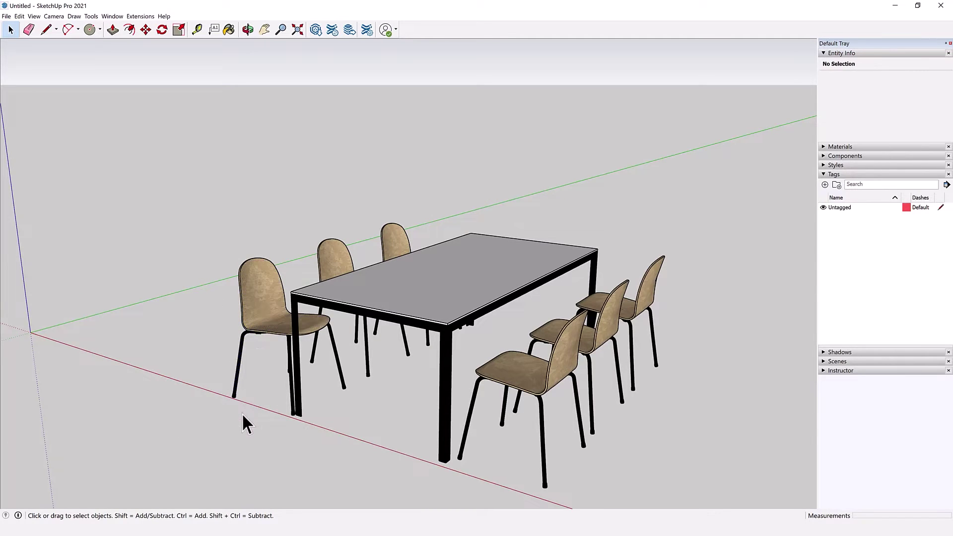
{"action": "scroll", "coordinate": [209, 390], "scroll_direction": "down", "scroll_amount": 1}
{"action": "scroll", "coordinate": [209, 392], "scroll_direction": "up", "scroll_amount": 1}
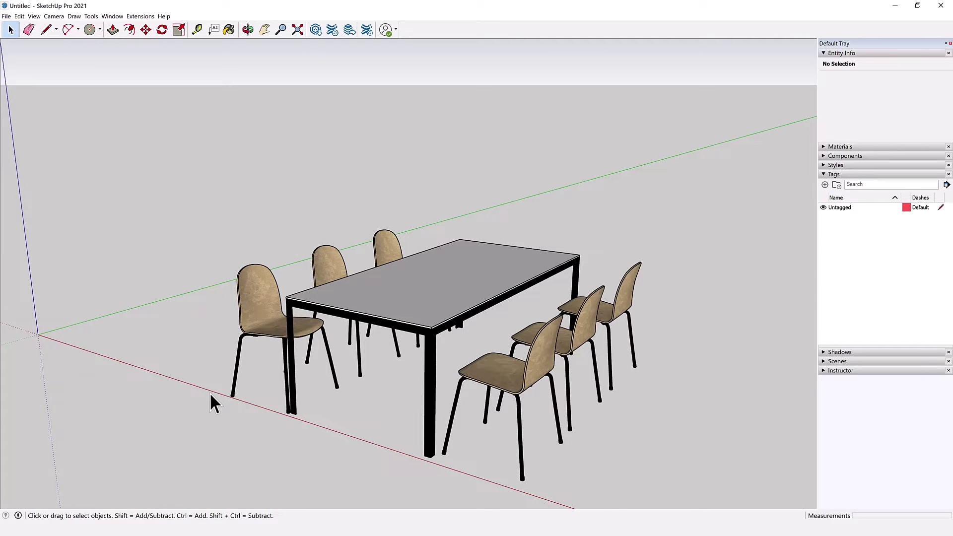
- Select all faces sharing the chair material, assign them to a new Chairs tag, and toggle its visibility to check
{"action": "right_click", "coordinate": [256, 299]}
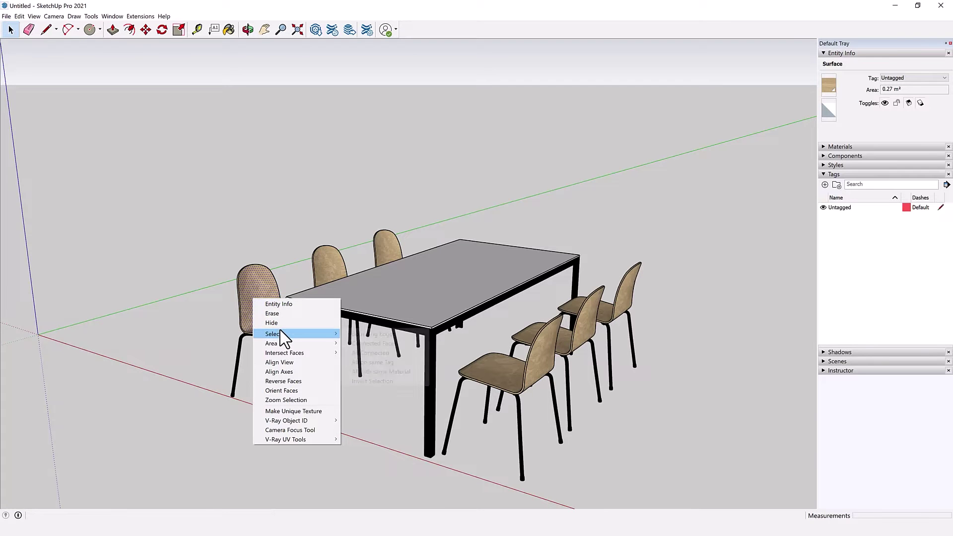
{"action": "mouse_move", "coordinate": [296, 334]}
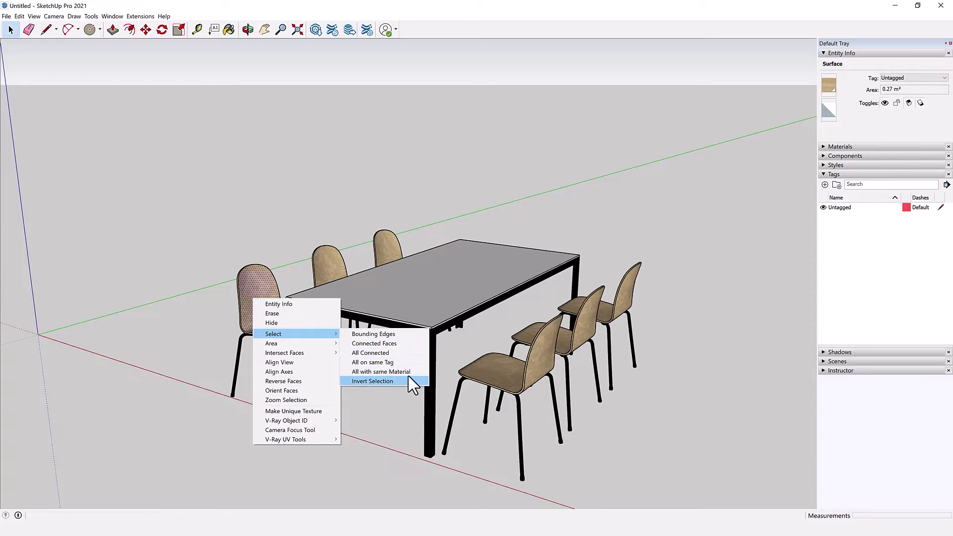
{"action": "left_click", "coordinate": [408, 372]}
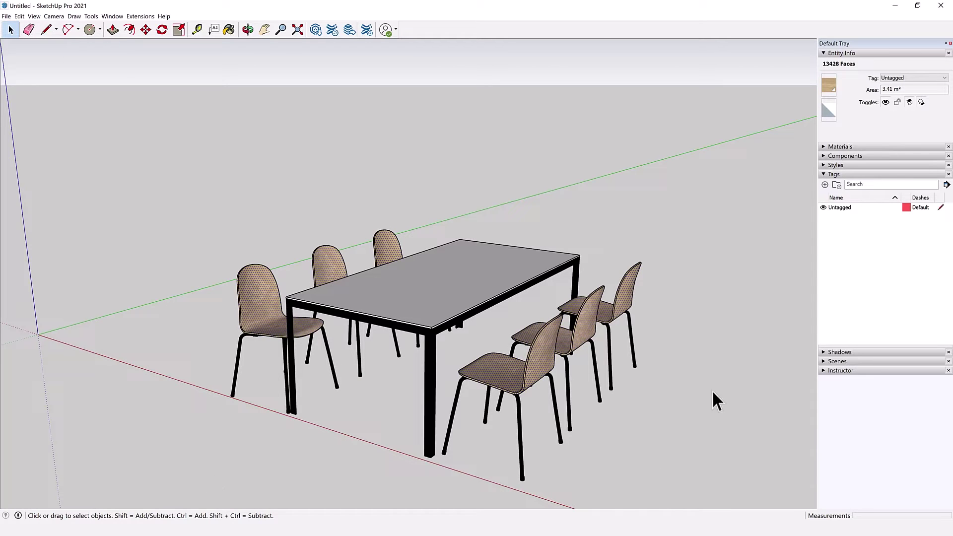
{"action": "left_click", "coordinate": [825, 184]}
{"action": "type", "text": "Chairs"}
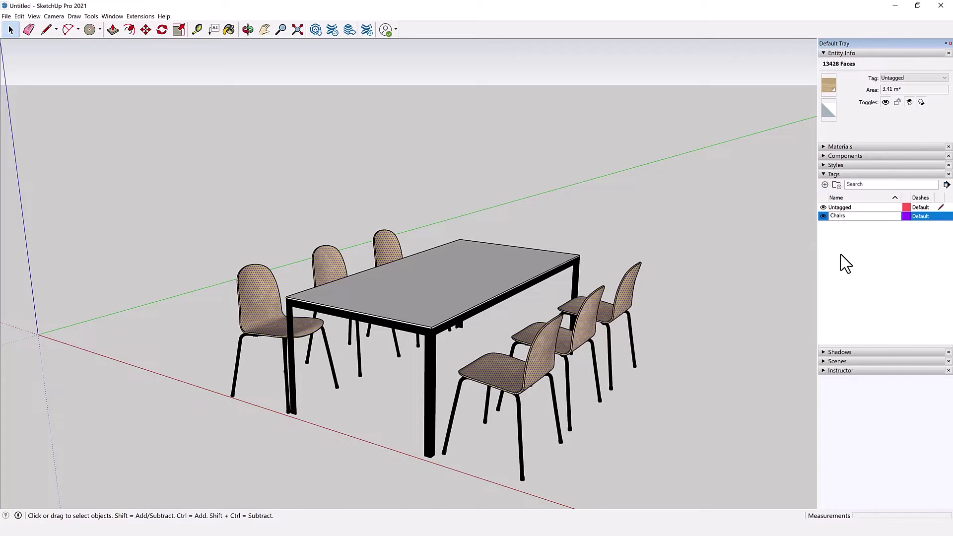
{"action": "left_click", "coordinate": [843, 256]}
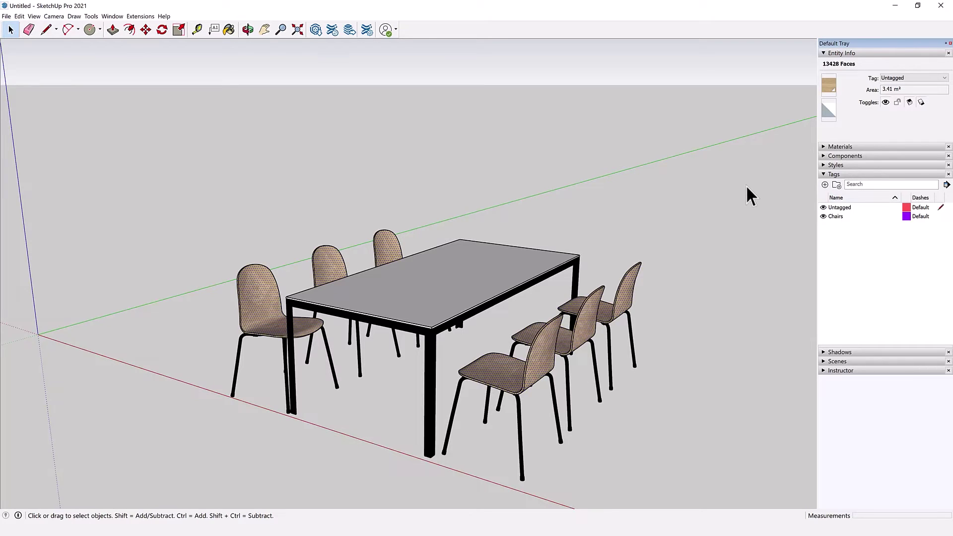
{"action": "left_click", "coordinate": [843, 226]}
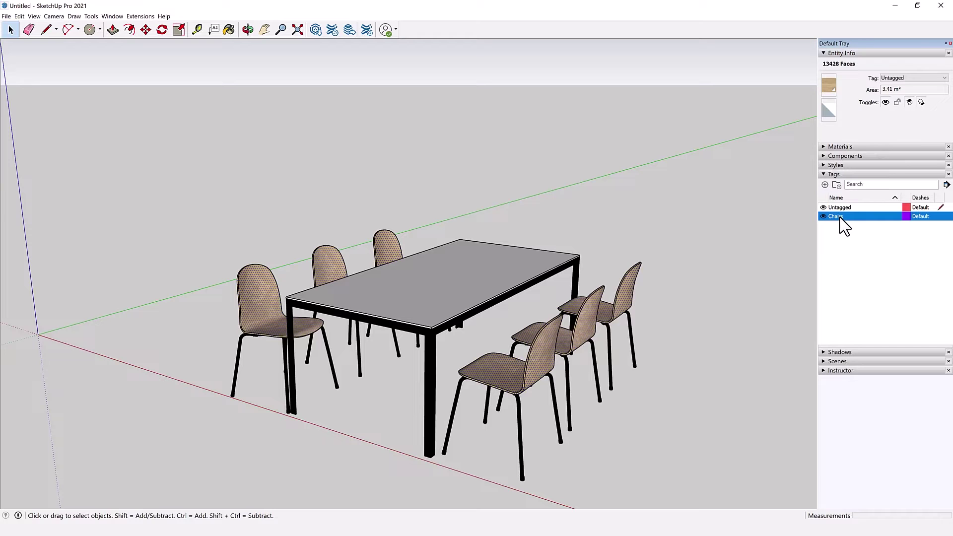
{"action": "left_click", "coordinate": [890, 78]}
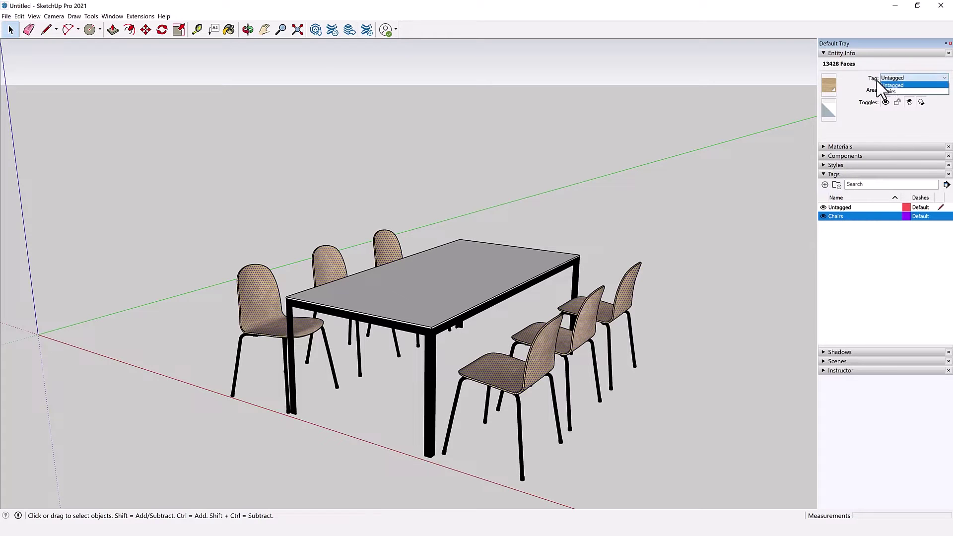
{"action": "left_click", "coordinate": [890, 87]}
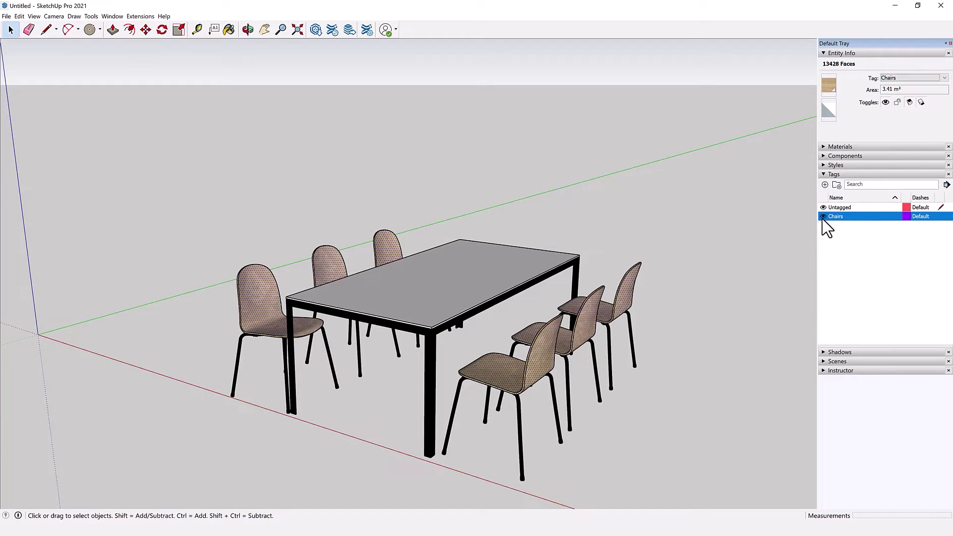
{"action": "left_click", "coordinate": [823, 216]}
{"action": "left_click", "coordinate": [823, 217]}
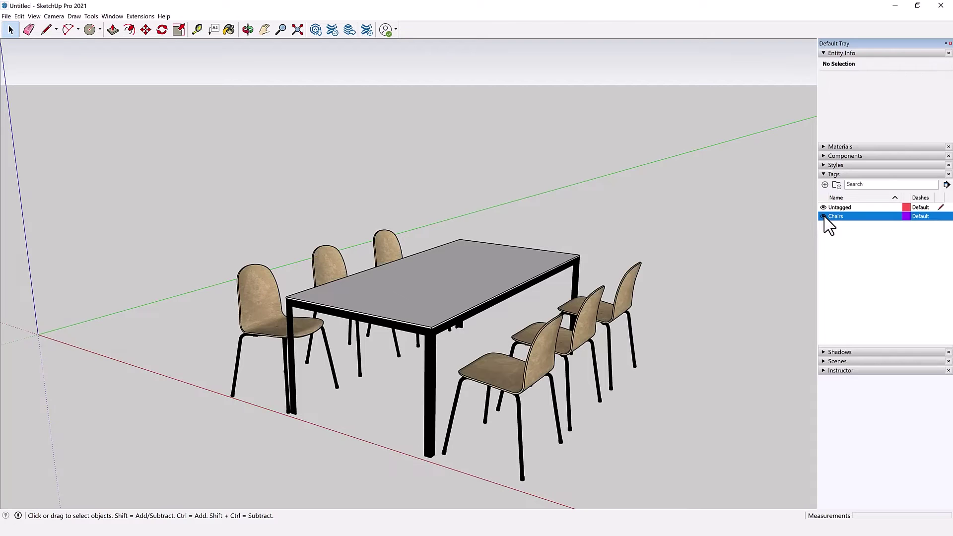
- Select the whole tabletop using All Connected
{"action": "left_click", "coordinate": [436, 297]}
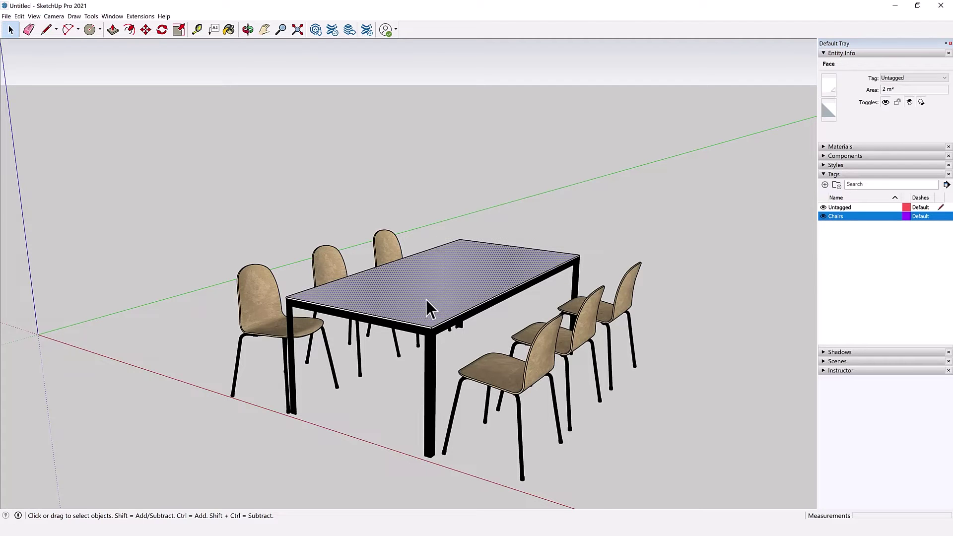
{"action": "right_click", "coordinate": [427, 300]}
{"action": "mouse_move", "coordinate": [461, 334]}
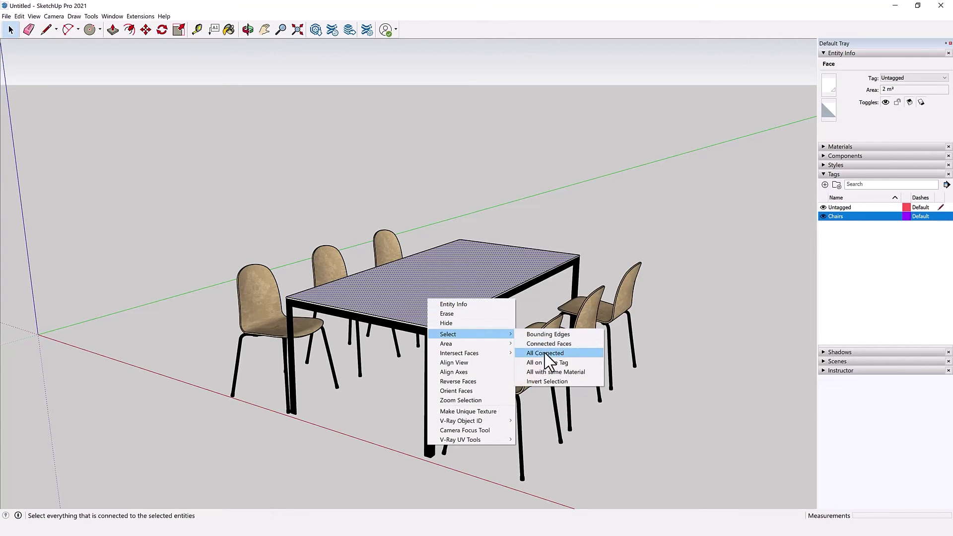
{"action": "left_click", "coordinate": [546, 375]}
{"action": "scroll", "coordinate": [447, 335], "scroll_direction": "up", "scroll_amount": 1}
{"action": "scroll", "coordinate": [397, 347], "scroll_direction": "up", "scroll_amount": 2}
{"action": "scroll", "coordinate": [378, 349], "scroll_direction": "up", "scroll_amount": 2}
{"action": "scroll", "coordinate": [407, 363], "scroll_direction": "down", "scroll_amount": 2}
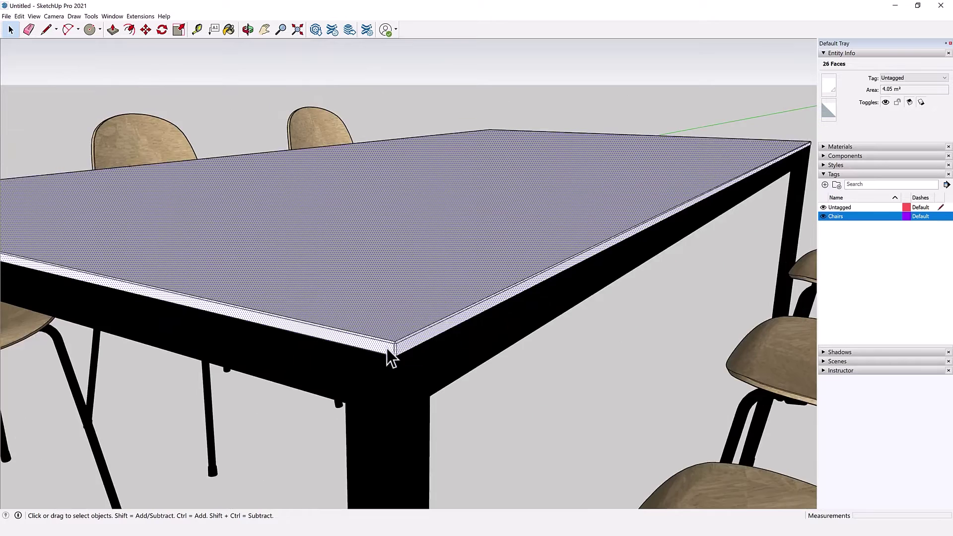
{"action": "scroll", "coordinate": [386, 348], "scroll_direction": "down", "scroll_amount": 1}
{"action": "scroll", "coordinate": [368, 327], "scroll_direction": "down", "scroll_amount": 3}
{"action": "scroll", "coordinate": [375, 329], "scroll_direction": "up", "scroll_amount": 1}
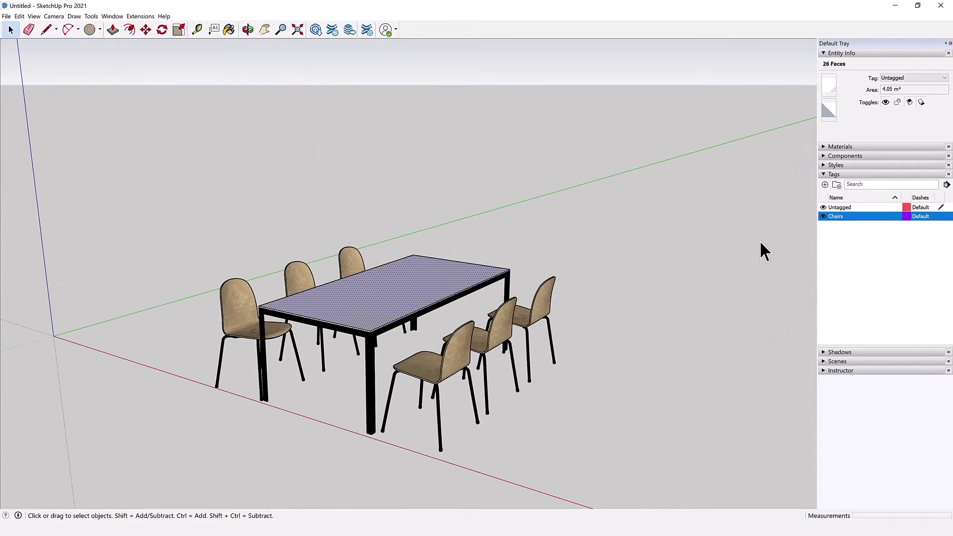
- Assign the tabletop faces to a new Table tag and toggle it off and on to check
{"action": "left_click", "coordinate": [825, 184]}
{"action": "type", "text": "Tabl"}
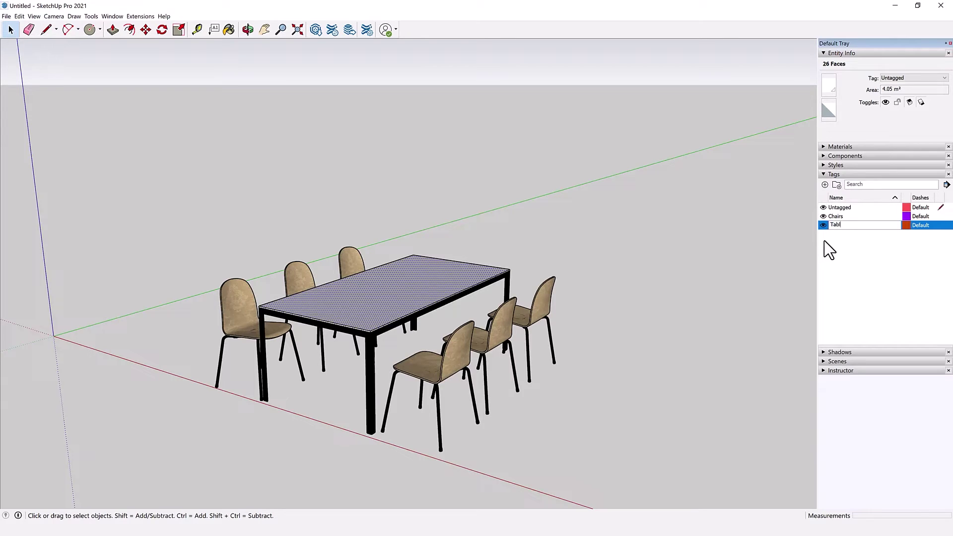
{"action": "type", "text": "e"}
{"action": "key", "text": "Return"}
{"action": "left_click", "coordinate": [898, 79]}
{"action": "left_click", "coordinate": [888, 98]}
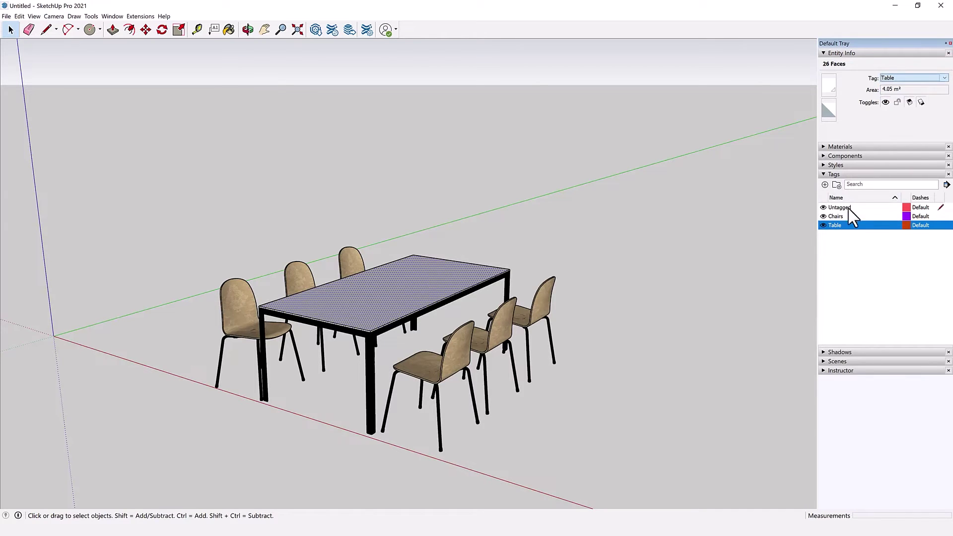
{"action": "left_click", "coordinate": [824, 225]}
{"action": "left_click", "coordinate": [823, 226]}
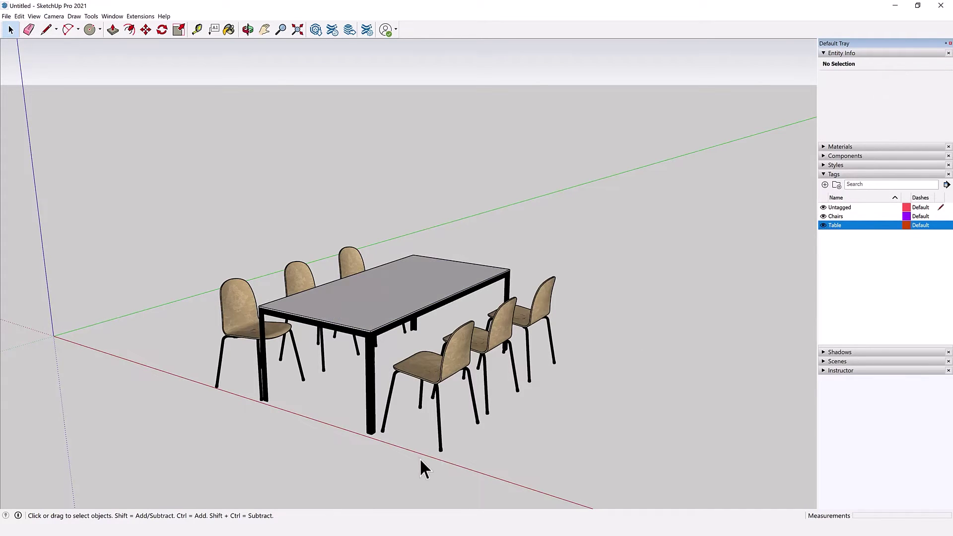
{"action": "left_click", "coordinate": [432, 430]}
{"action": "scroll", "coordinate": [358, 398], "scroll_direction": "up", "scroll_amount": 3}
{"action": "scroll", "coordinate": [352, 380], "scroll_direction": "up", "scroll_amount": 2}
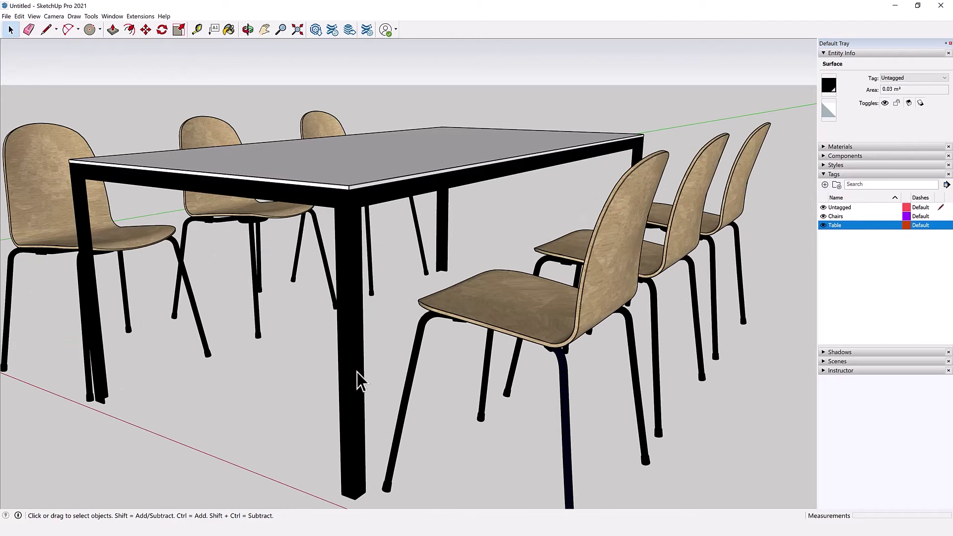
- Select all faces with the leg material and assign them to a new Legs tag
{"action": "right_click", "coordinate": [347, 377]}
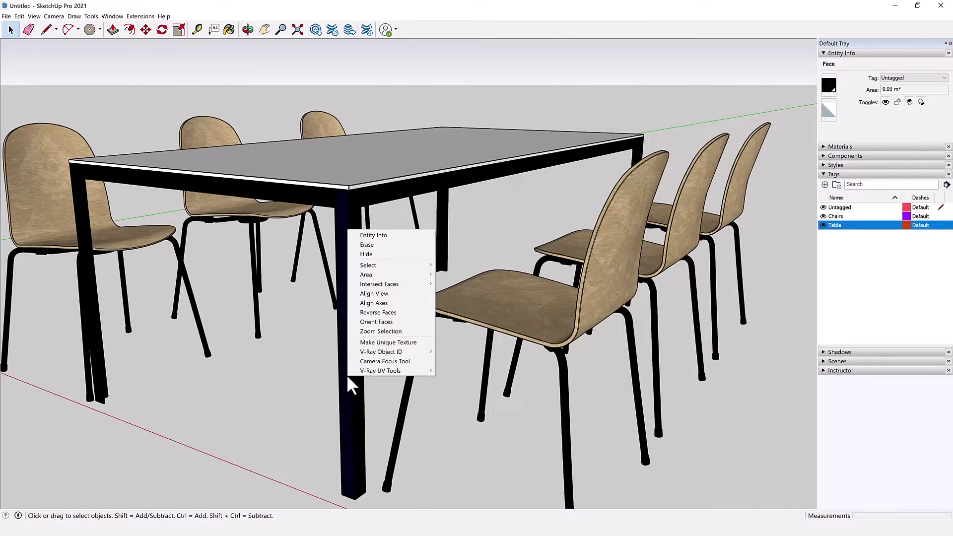
{"action": "mouse_move", "coordinate": [387, 265]}
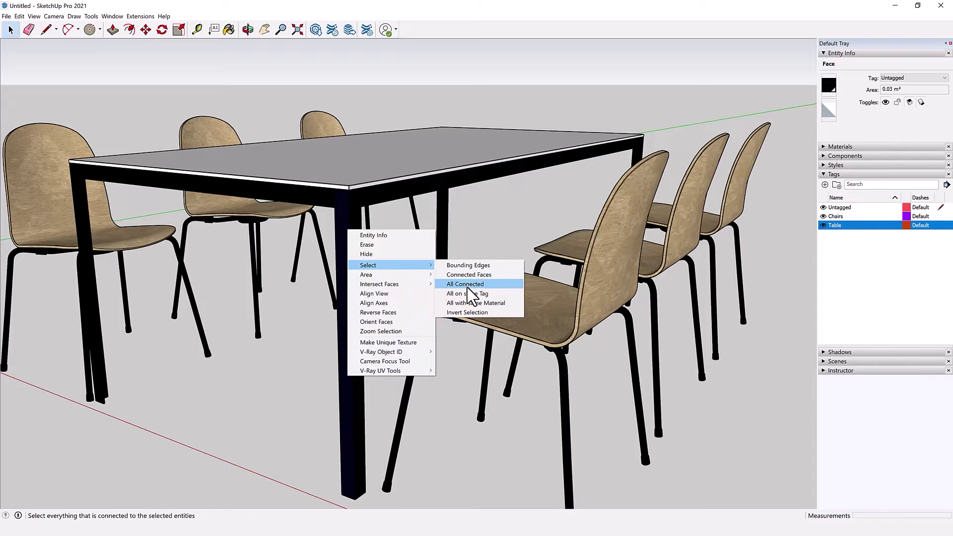
{"action": "left_click", "coordinate": [484, 302]}
{"action": "scroll", "coordinate": [425, 323], "scroll_direction": "up", "scroll_amount": 3}
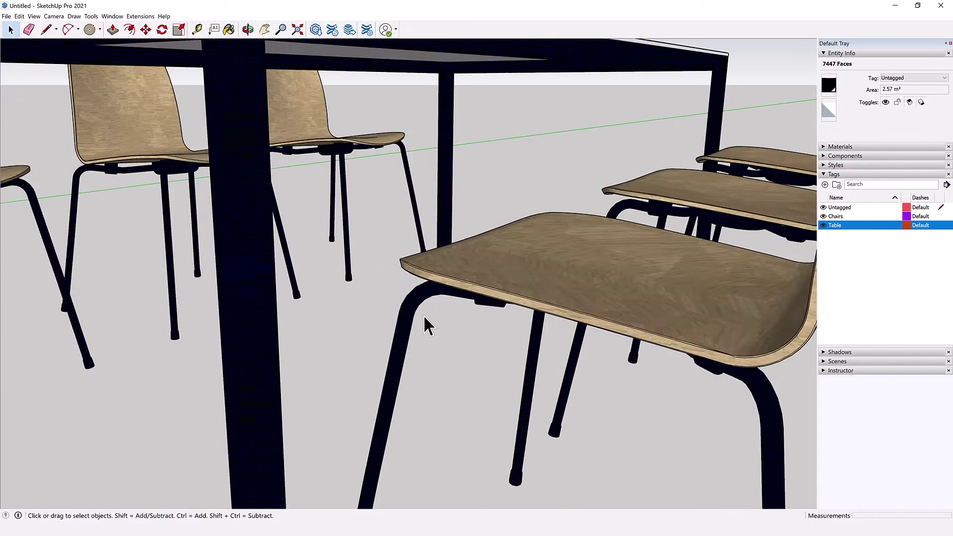
{"action": "scroll", "coordinate": [426, 323], "scroll_direction": "up", "scroll_amount": 2}
{"action": "scroll", "coordinate": [425, 323], "scroll_direction": "down", "scroll_amount": 2}
{"action": "scroll", "coordinate": [425, 307], "scroll_direction": "down", "scroll_amount": 3}
{"action": "scroll", "coordinate": [400, 320], "scroll_direction": "down", "scroll_amount": 4}
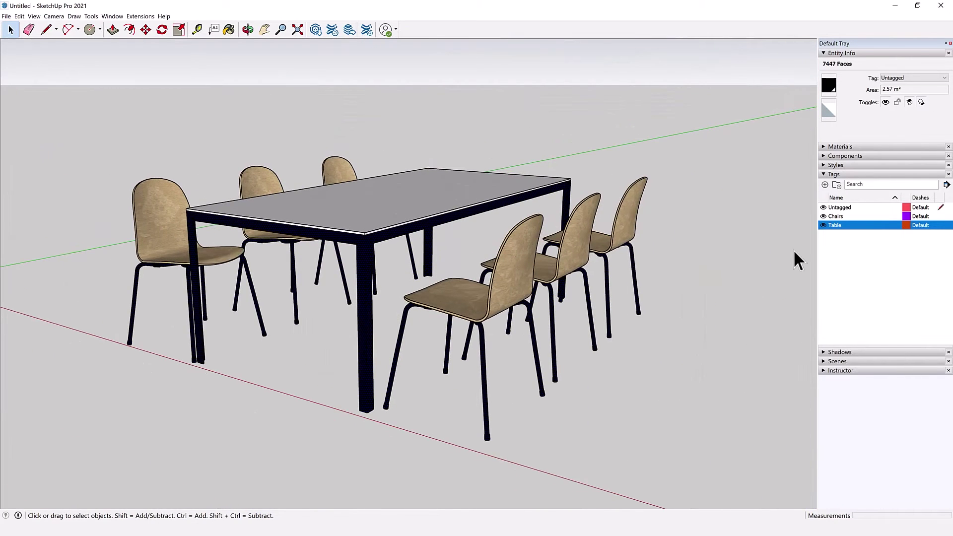
{"action": "left_click", "coordinate": [825, 185]}
{"action": "type", "text": "Legs"}
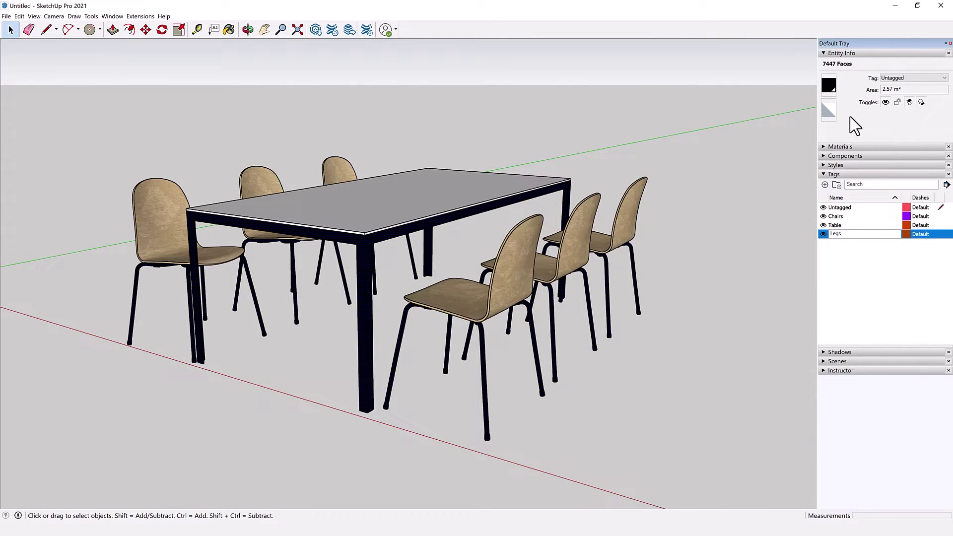
{"action": "left_click", "coordinate": [906, 78]}
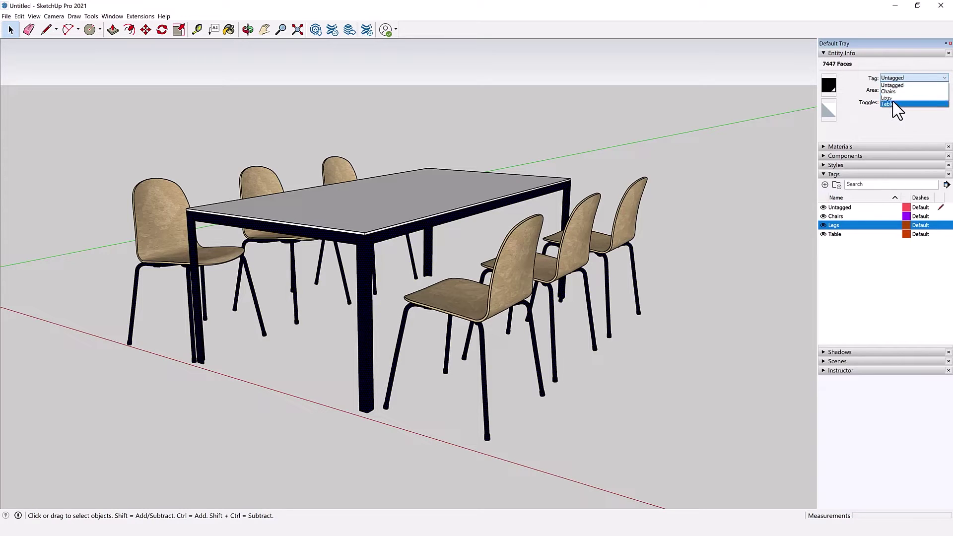
{"action": "left_click", "coordinate": [887, 98]}
- Hide the Chairs, Legs and Table tags in turn, then make them visible again
{"action": "left_click", "coordinate": [716, 287]}
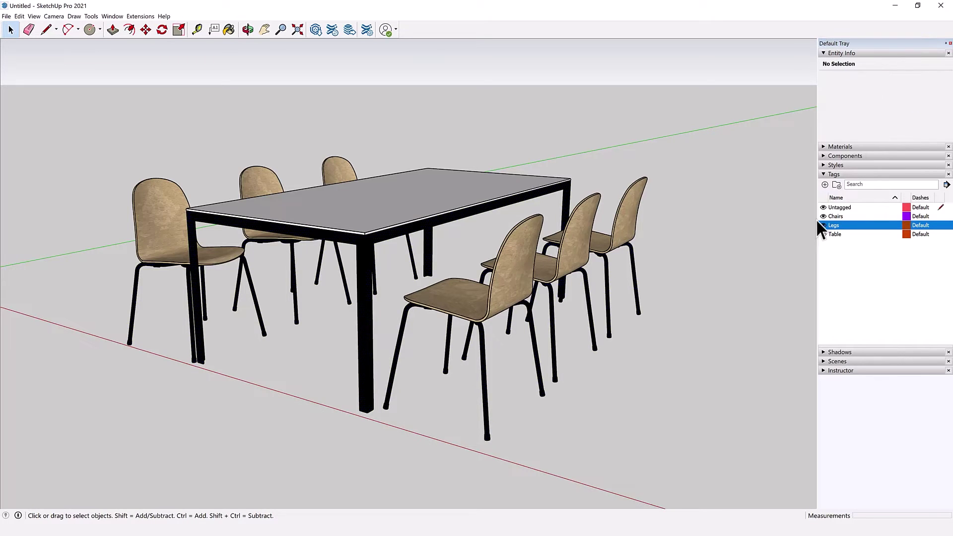
{"action": "left_click", "coordinate": [823, 217]}
{"action": "left_click", "coordinate": [823, 225]}
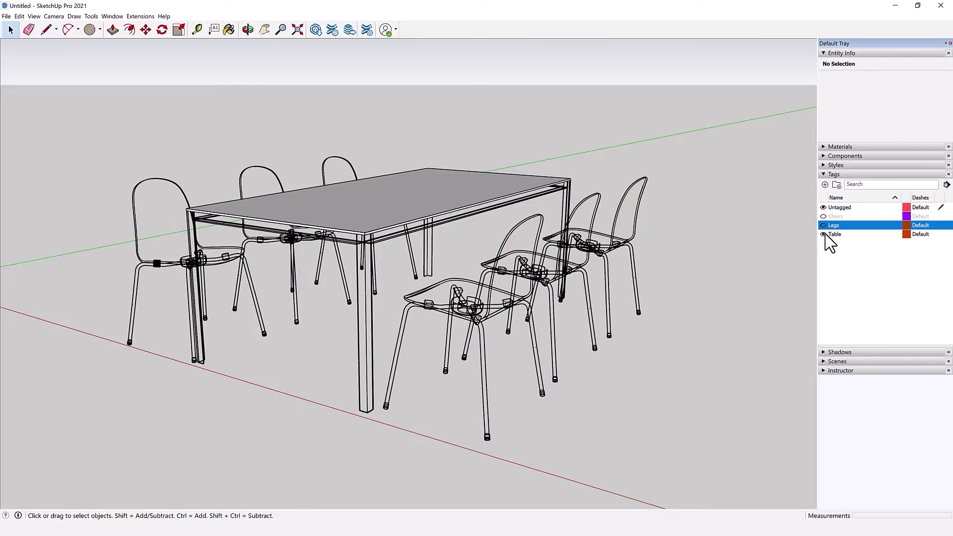
{"action": "left_click", "coordinate": [823, 234]}
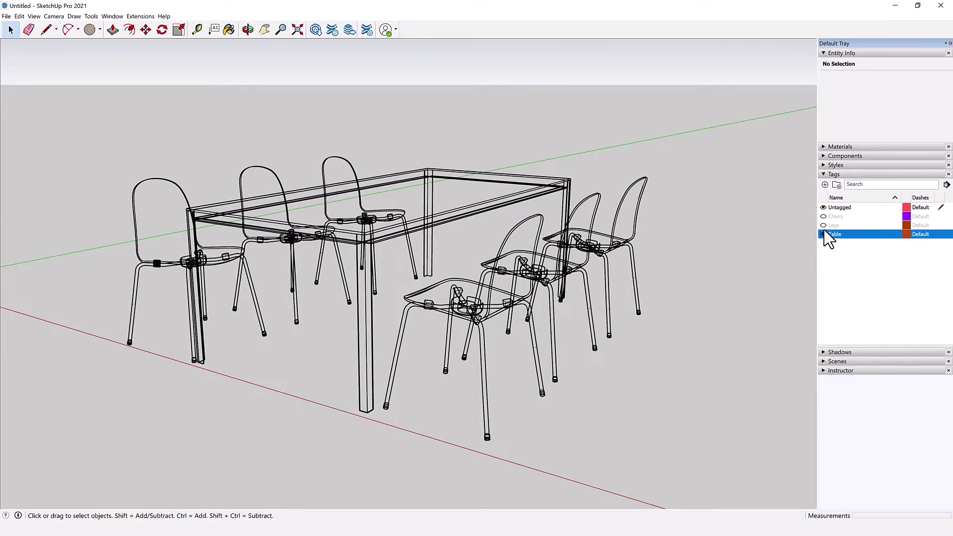
{"action": "left_click", "coordinate": [823, 234]}
{"action": "left_click", "coordinate": [823, 216]}
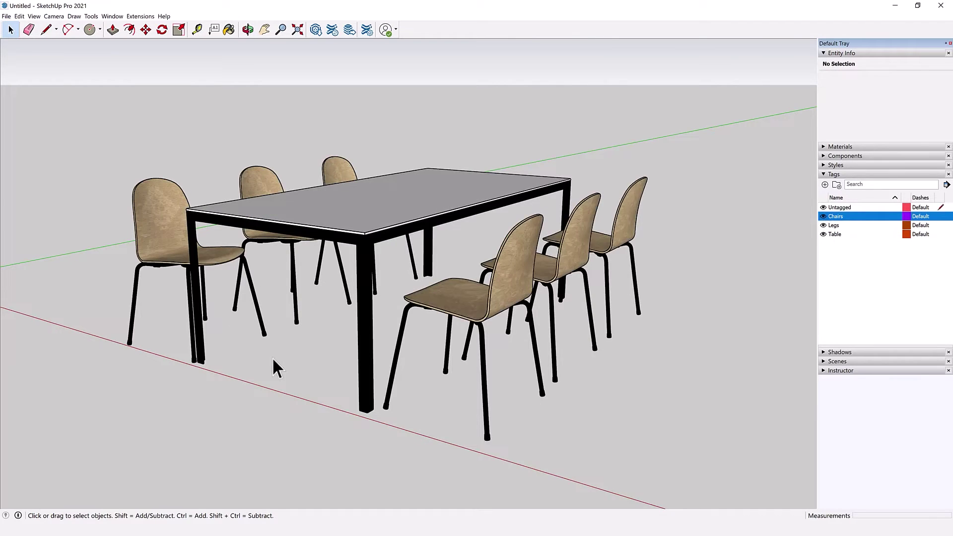
{"action": "scroll", "coordinate": [263, 348], "scroll_direction": "down", "scroll_amount": 2}
{"action": "scroll", "coordinate": [417, 315], "scroll_direction": "down", "scroll_amount": 2}
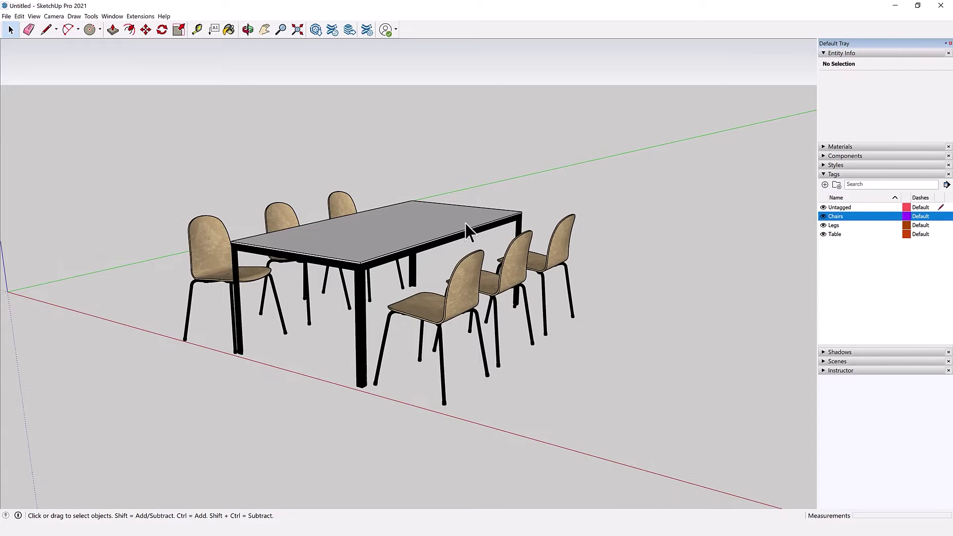
{"action": "scroll", "coordinate": [191, 250], "scroll_direction": "up", "scroll_amount": 2}
{"action": "scroll", "coordinate": [195, 248], "scroll_direction": "up", "scroll_amount": 2}
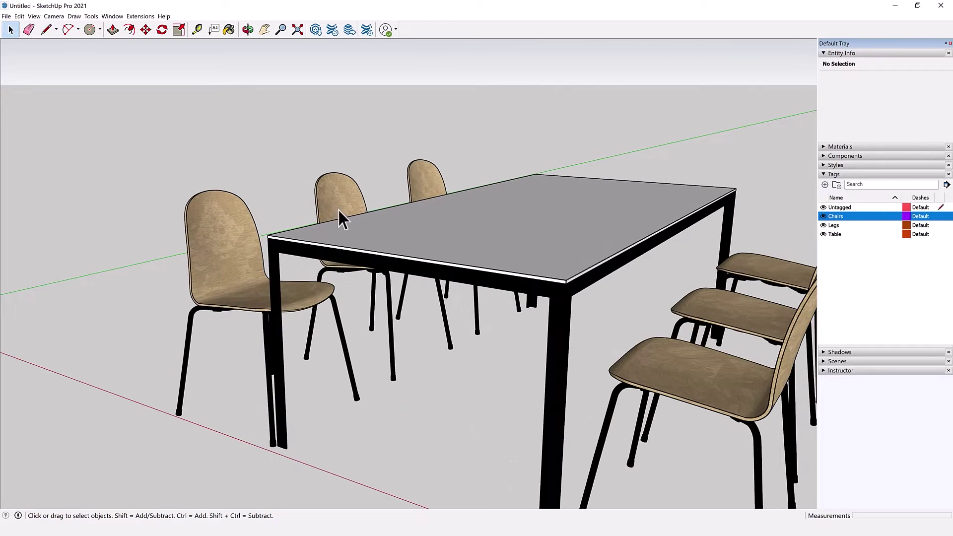
{"action": "scroll", "coordinate": [338, 204], "scroll_direction": "down", "scroll_amount": 2}
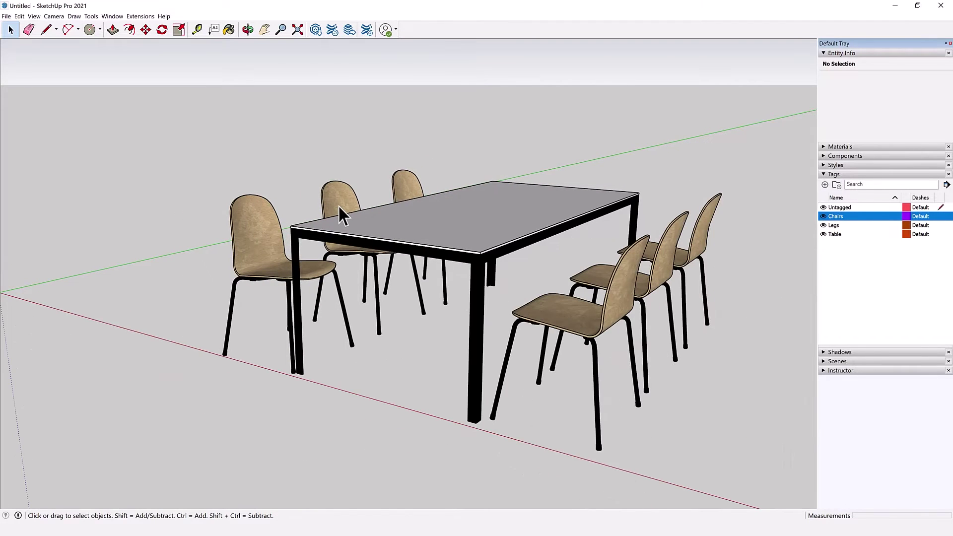
{"action": "left_click", "coordinate": [825, 146]}
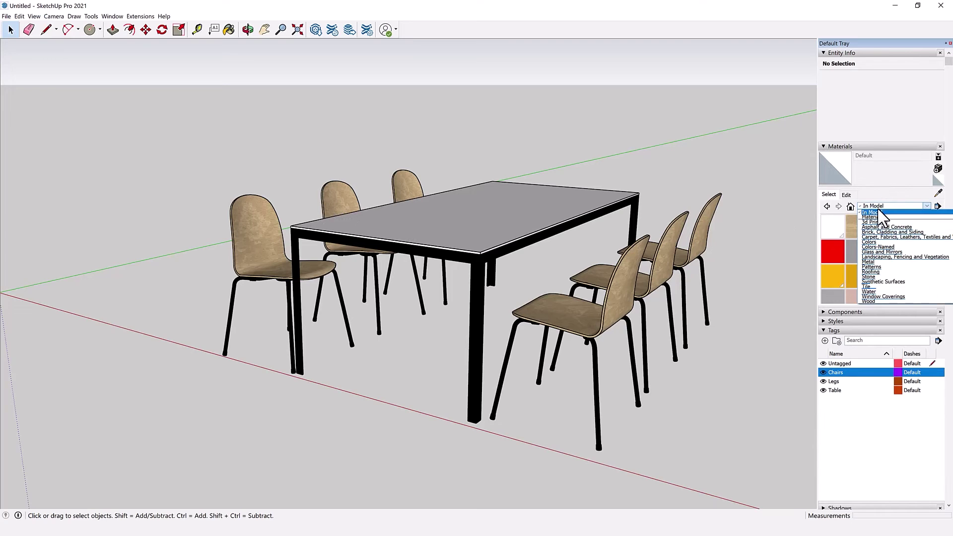
- Sample the chairs' wood material with the Paint Bucket
{"action": "left_click", "coordinate": [880, 208]}
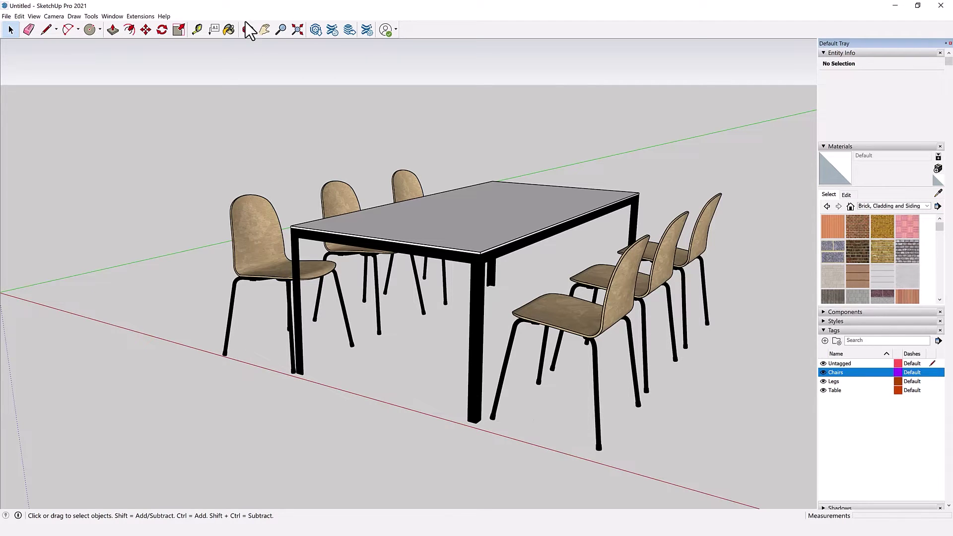
{"action": "left_click", "coordinate": [230, 29]}
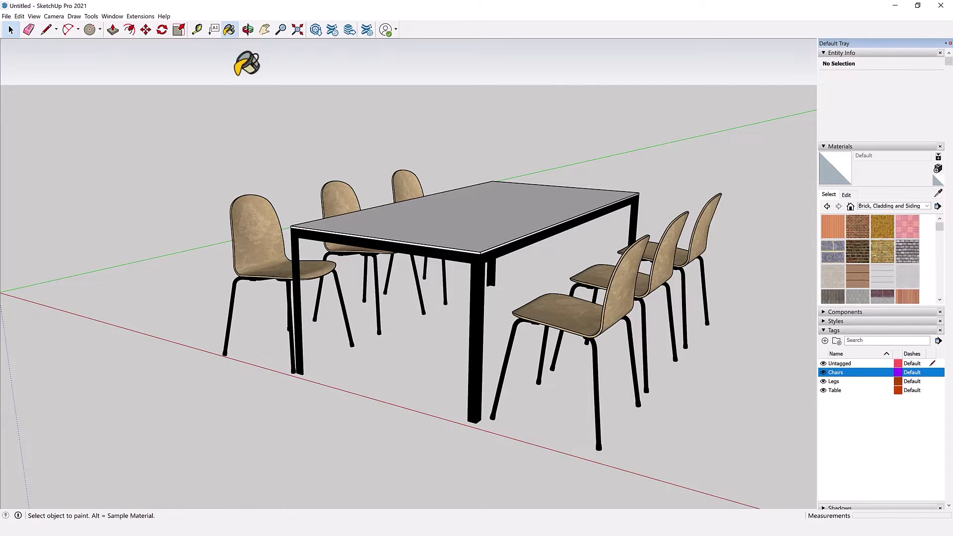
{"action": "left_click", "coordinate": [254, 239], "text": "alt"}
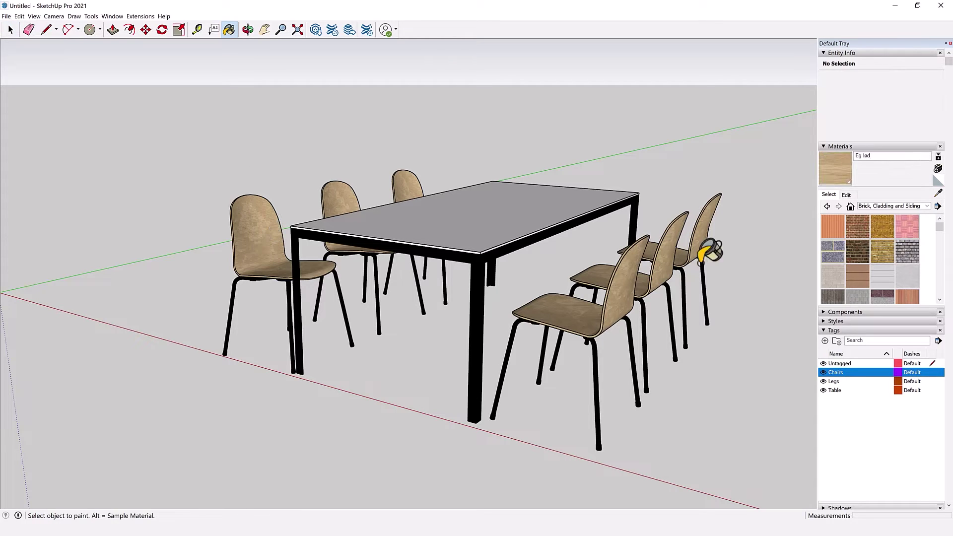
{"action": "scroll", "coordinate": [938, 223], "scroll_direction": "down", "scroll_amount": 1}
- Switch the Materials library to In Model and resample the Eg lød chair wood as current paint
{"action": "left_click", "coordinate": [926, 206]}
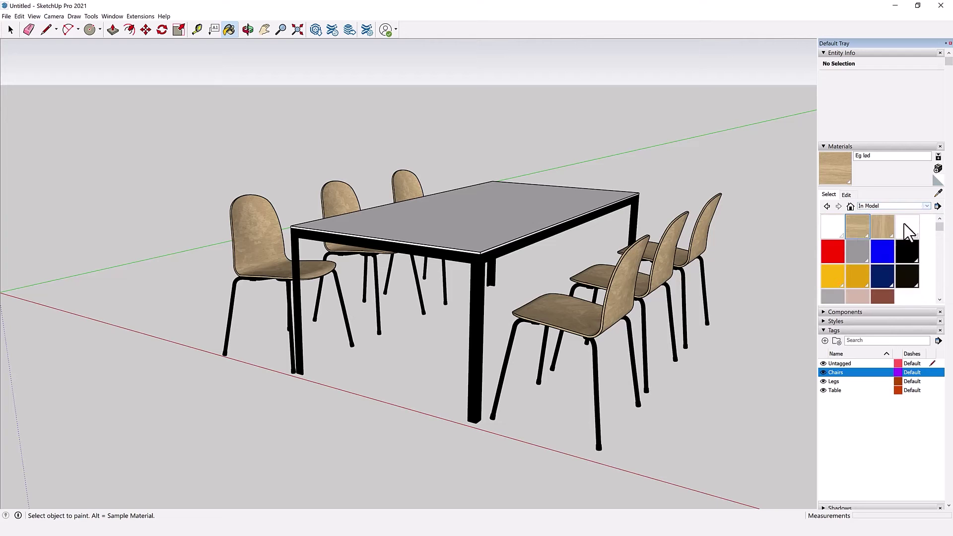
{"action": "key", "text": "alt"}
{"action": "left_click", "coordinate": [405, 233], "text": "alt"}
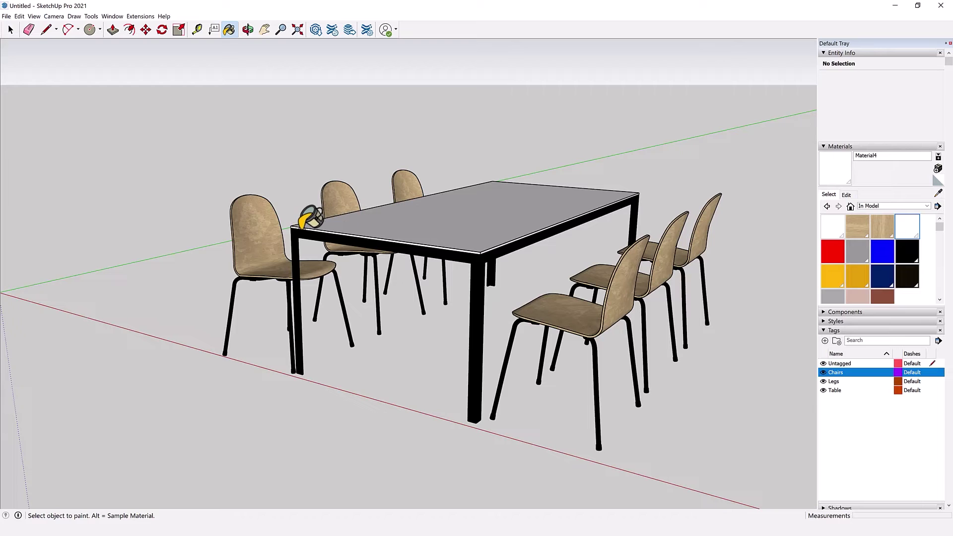
{"action": "left_click", "coordinate": [248, 223], "text": "alt"}
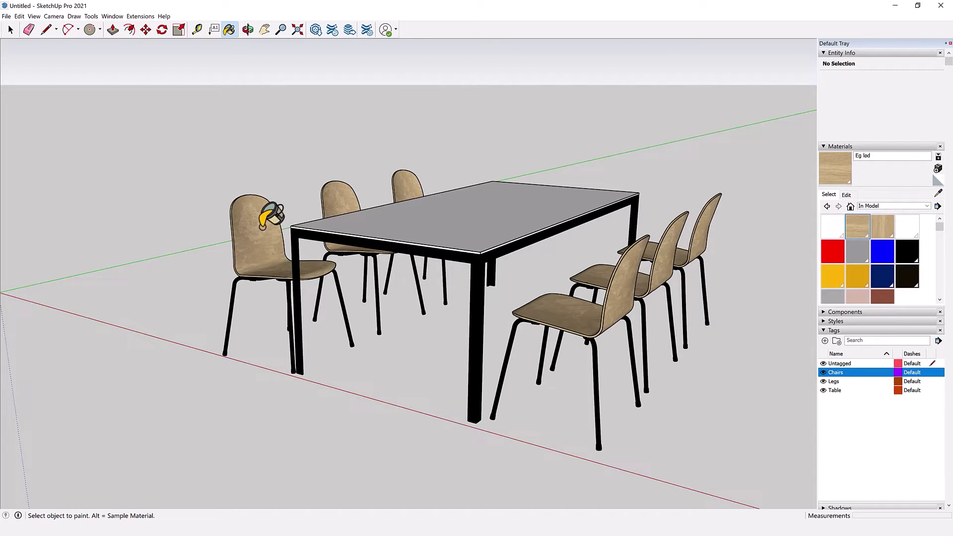
{"action": "right_click", "coordinate": [860, 227]}
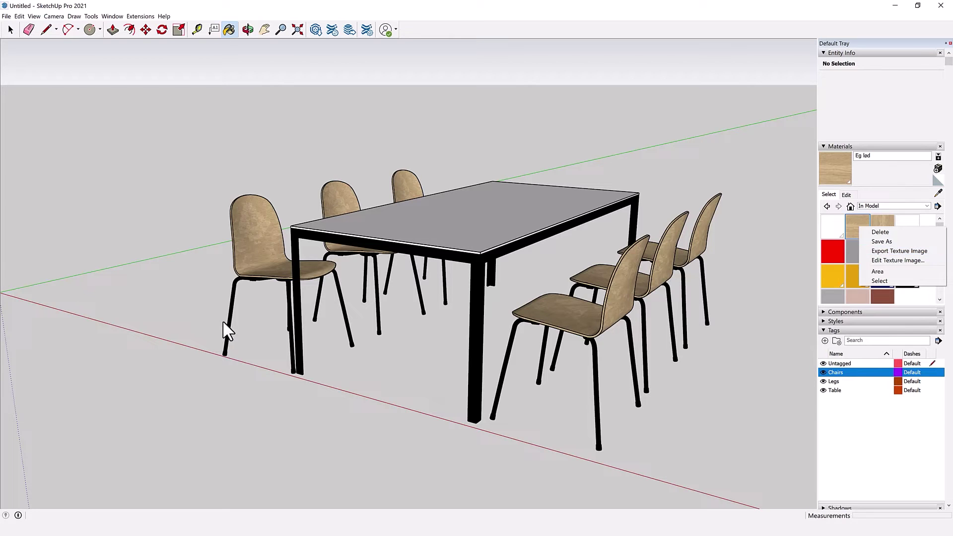
{"action": "left_click", "coordinate": [268, 159]}
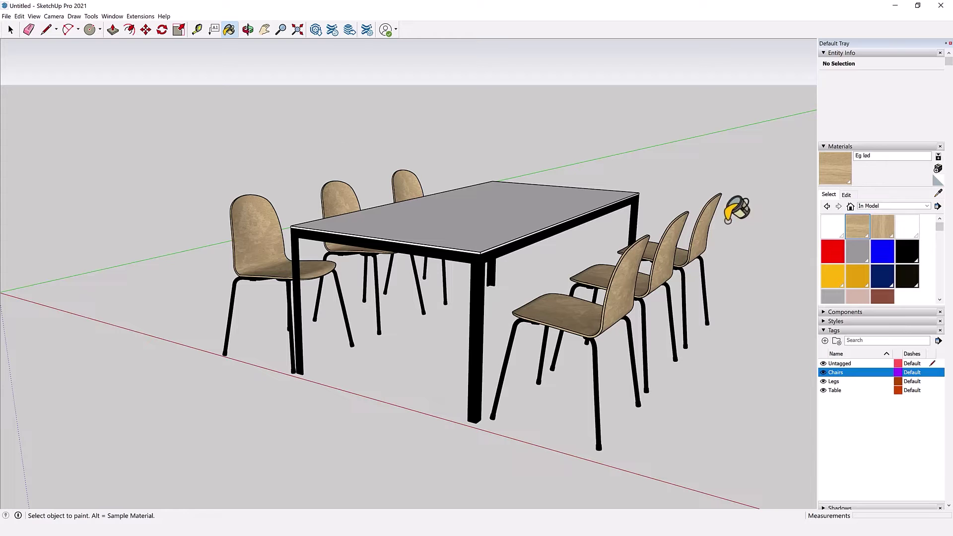
{"action": "left_click", "coordinate": [876, 207]}
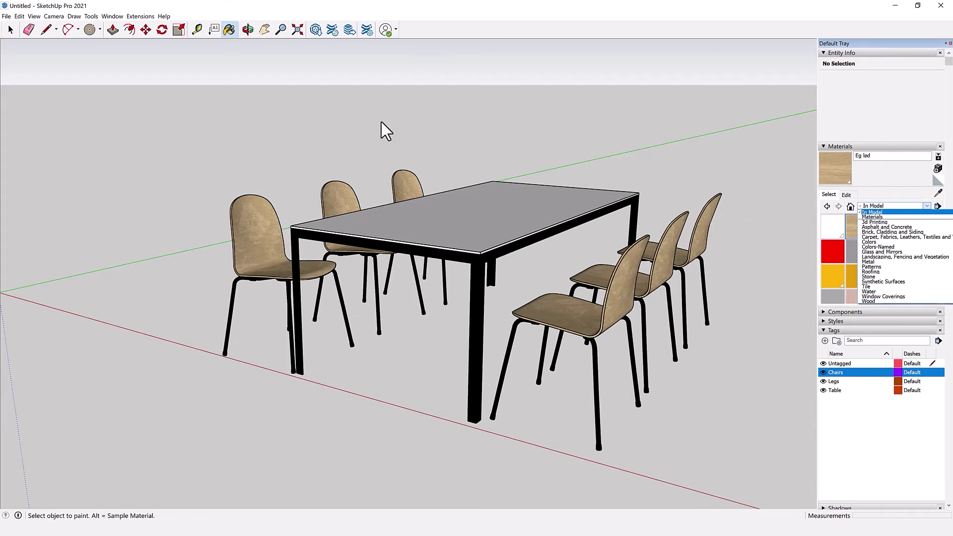
{"action": "left_click", "coordinate": [188, 141]}
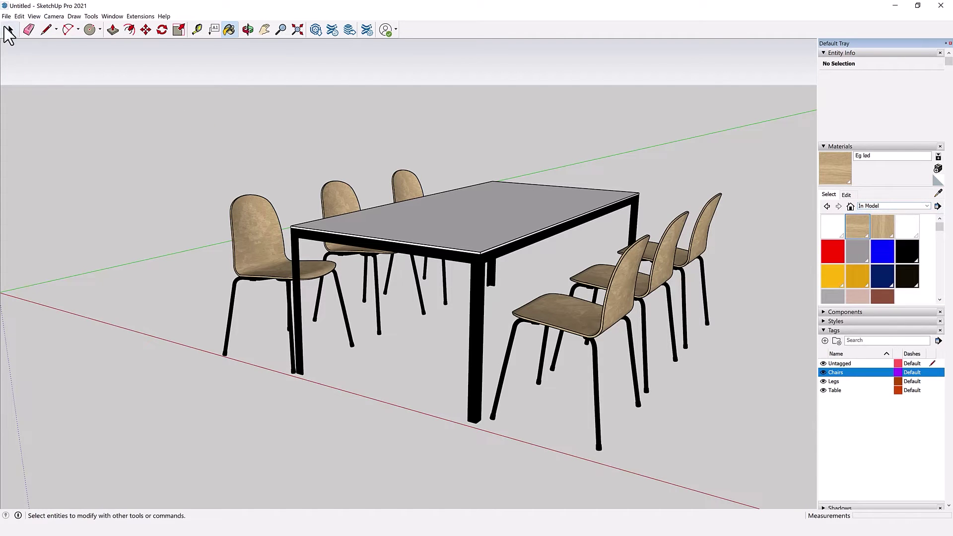
- Start a 3D Model export to the 01-Project folder, keeping faces enabled in the DWG options
{"action": "left_click", "coordinate": [5, 18]}
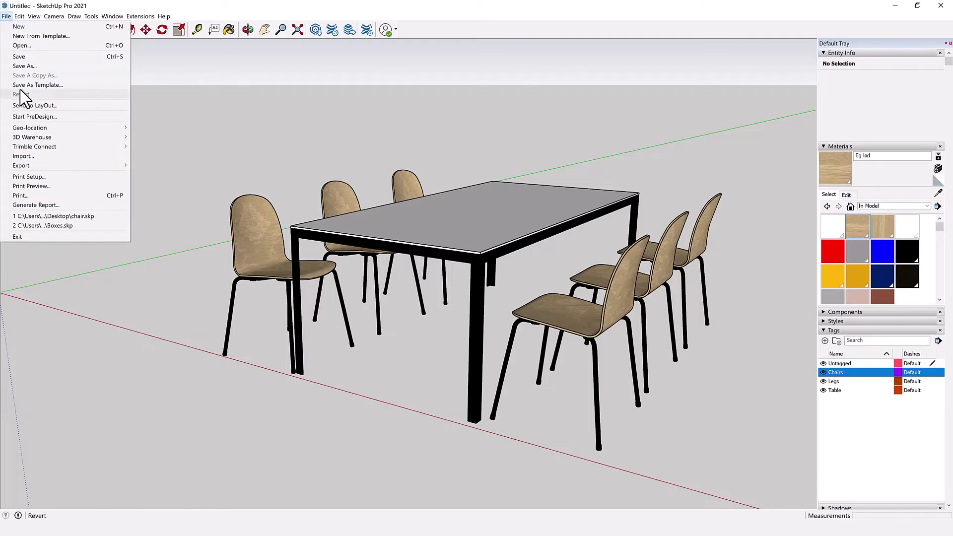
{"action": "mouse_move", "coordinate": [21, 166]}
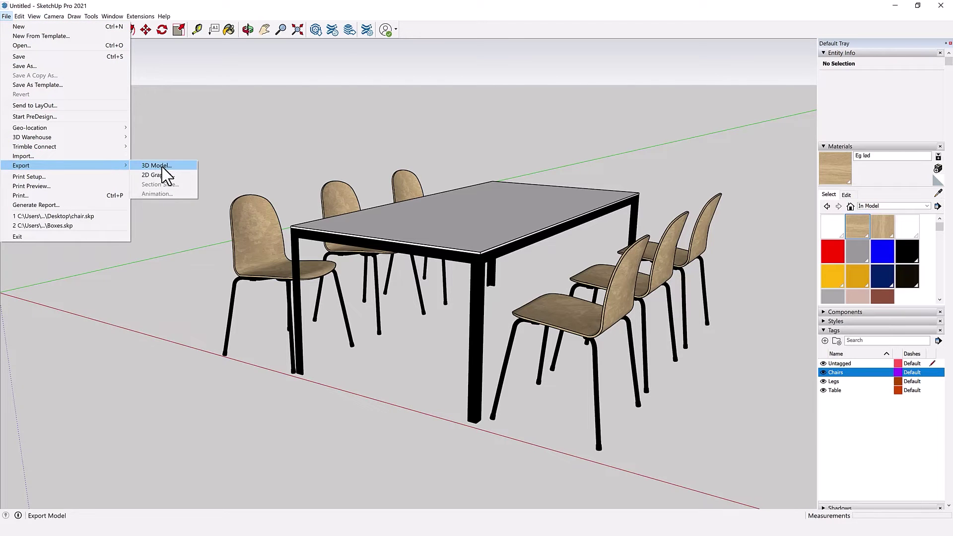
{"action": "left_click", "coordinate": [178, 166]}
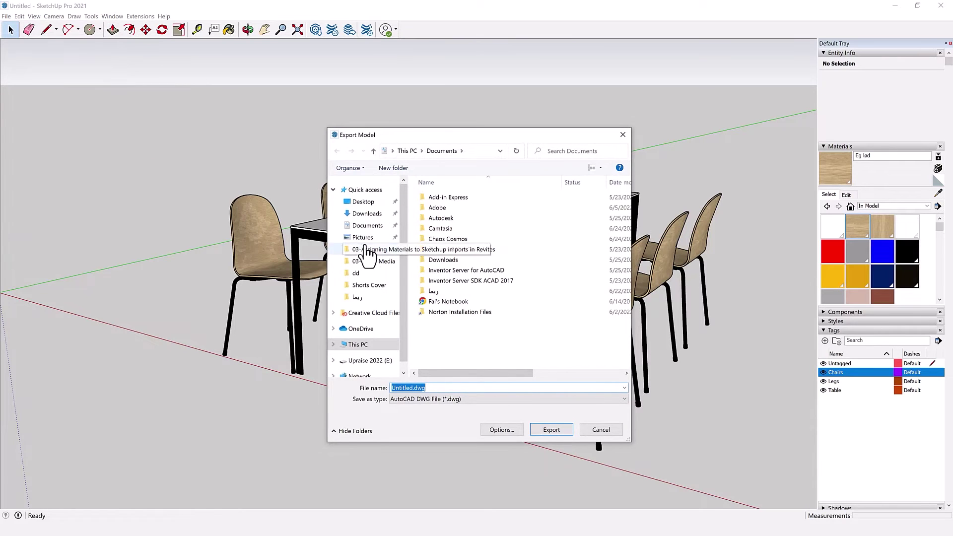
{"action": "left_click", "coordinate": [363, 250]}
{"action": "double_click", "coordinate": [445, 201]}
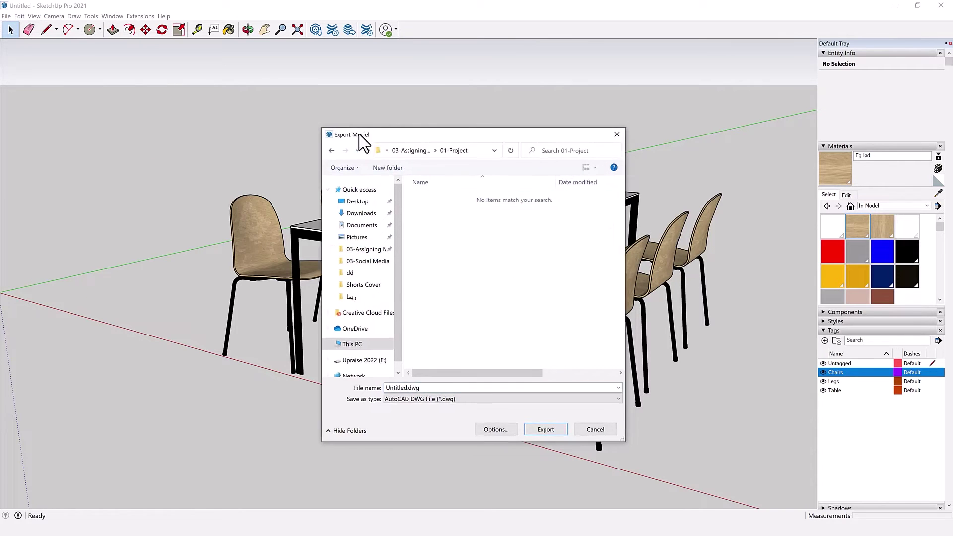
{"action": "left_click_drag", "start_coordinate": [362, 136], "coordinate": [238, 106]}
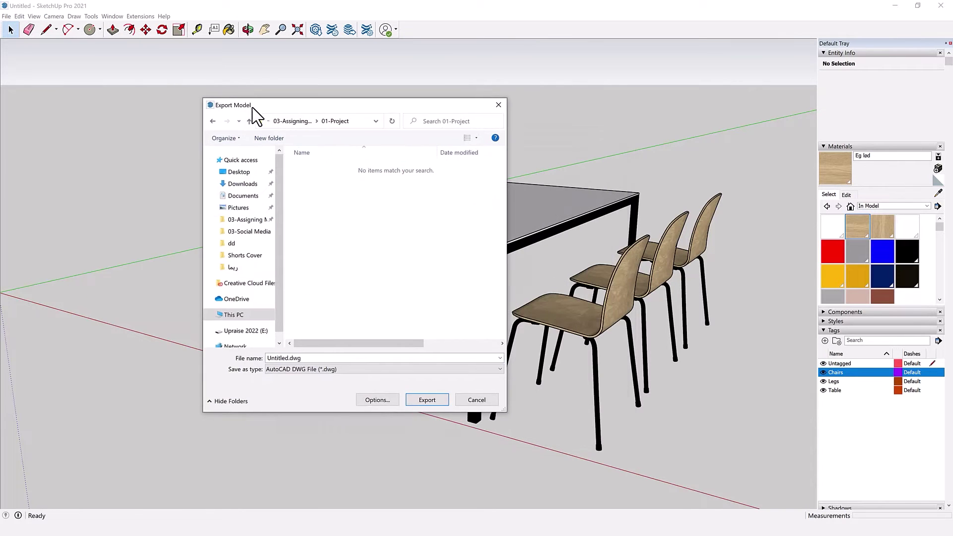
{"action": "left_click", "coordinate": [383, 402]}
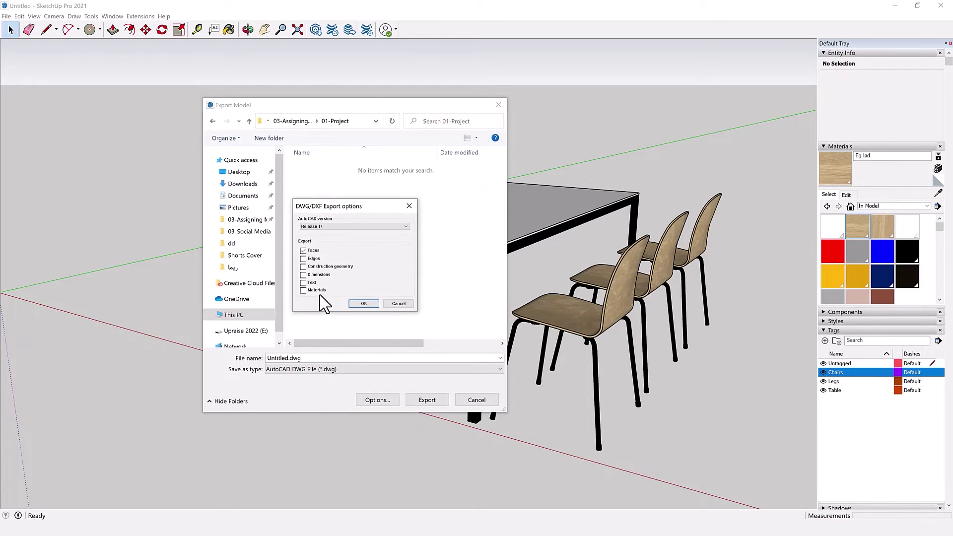
{"action": "left_click", "coordinate": [304, 251]}
{"action": "left_click", "coordinate": [302, 250]}
{"action": "left_click", "coordinate": [361, 304]}
- Name the export 'Table with Chairs' and export it as an AutoCAD DWG
{"action": "double_click", "coordinate": [281, 358]}
{"action": "type", "text": "Table with Chairs"}
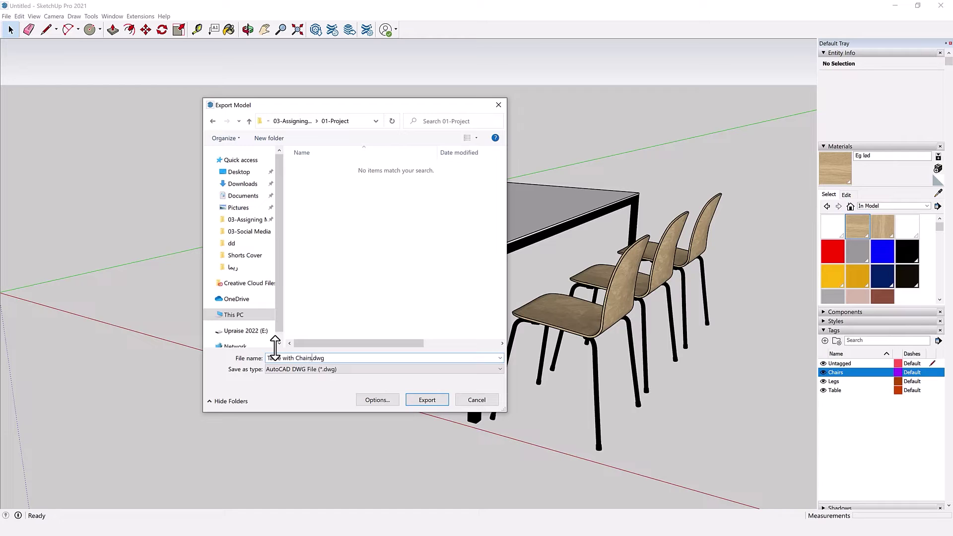
{"action": "left_click", "coordinate": [304, 369]}
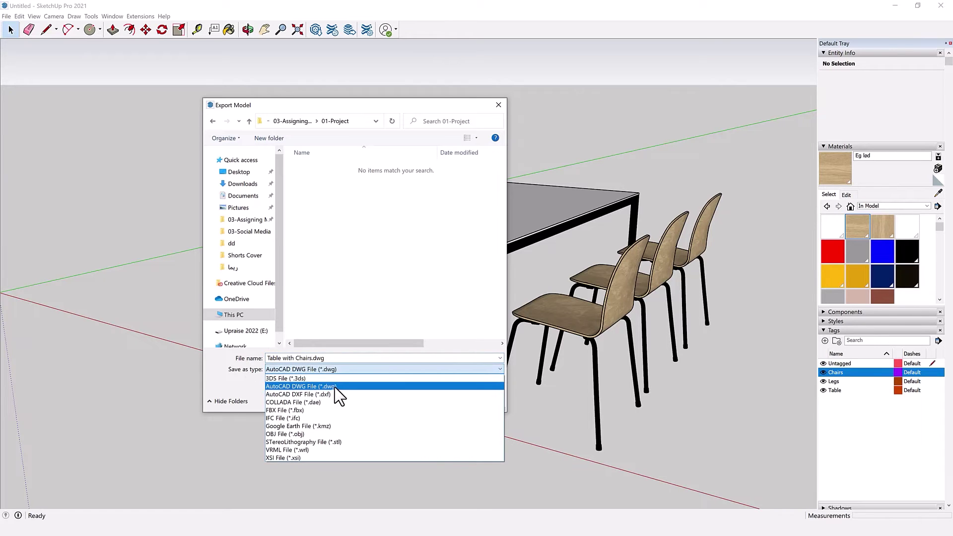
{"action": "left_click", "coordinate": [335, 385]}
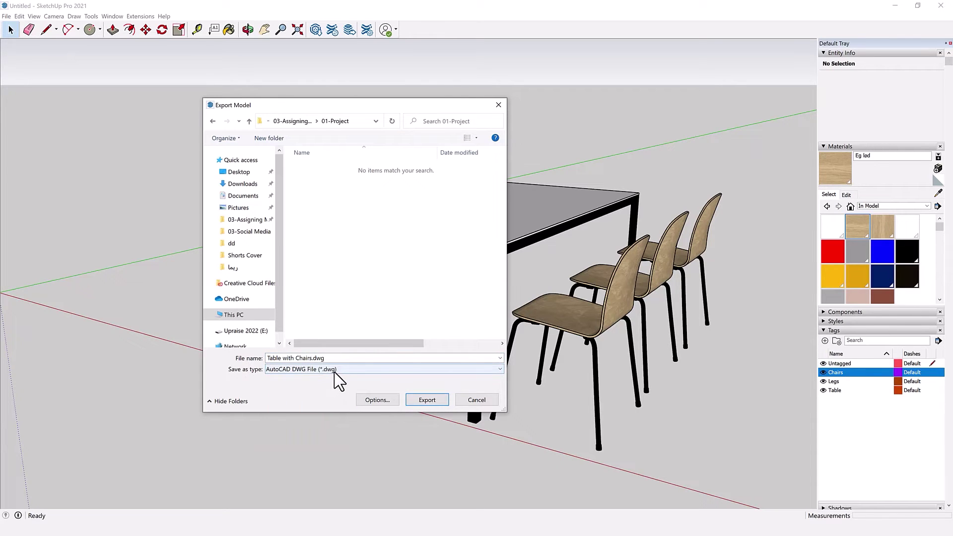
{"action": "left_click", "coordinate": [427, 400]}
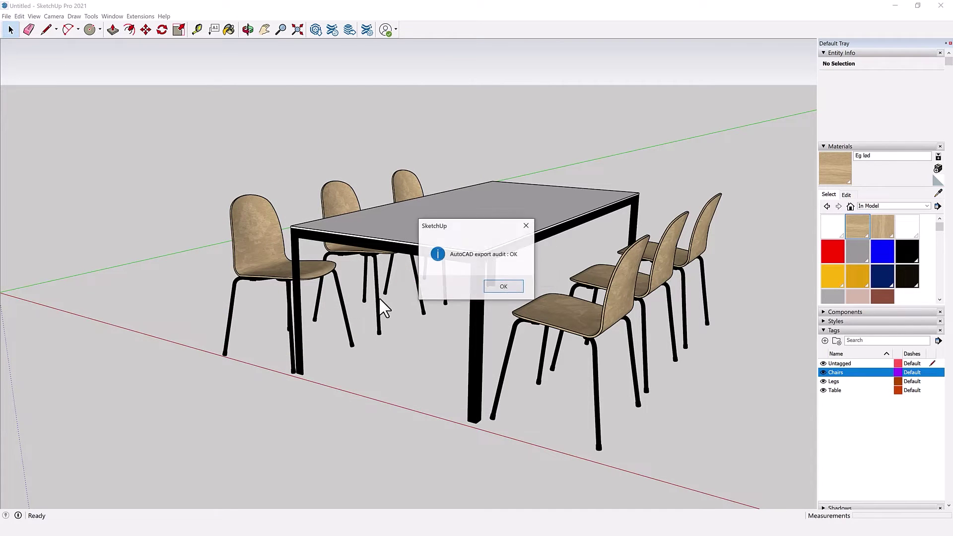
- Acknowledge the OK export audit report and zoom the view
{"action": "left_click", "coordinate": [503, 286]}
{"action": "scroll", "coordinate": [291, 284], "scroll_direction": "down", "scroll_amount": 3}
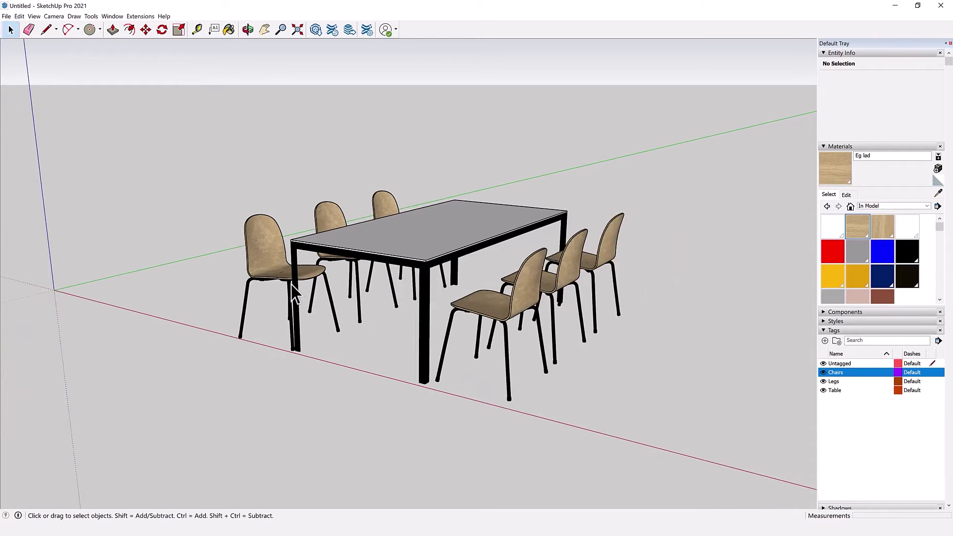
{"action": "scroll", "coordinate": [352, 220], "scroll_direction": "down", "scroll_amount": 2}
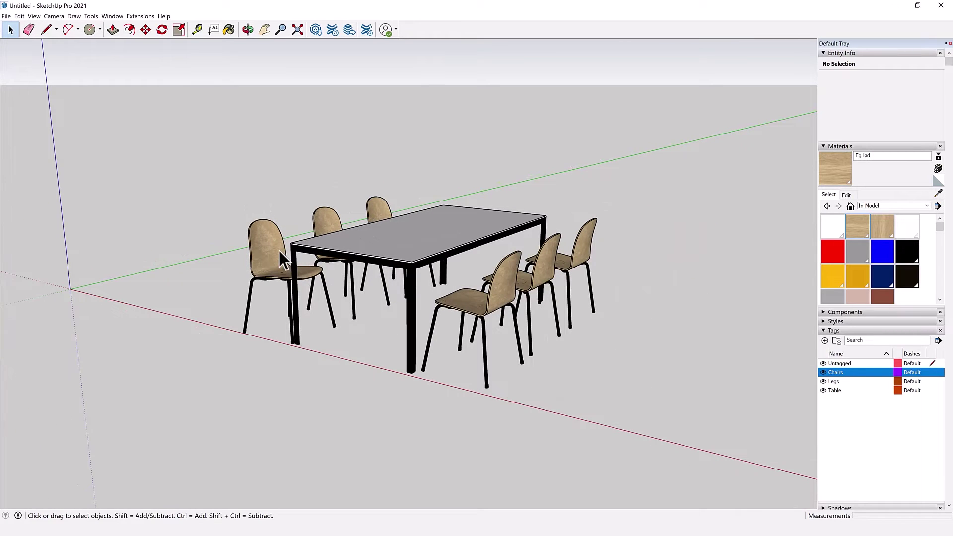
{"action": "scroll", "coordinate": [282, 337], "scroll_direction": "up", "scroll_amount": 1}
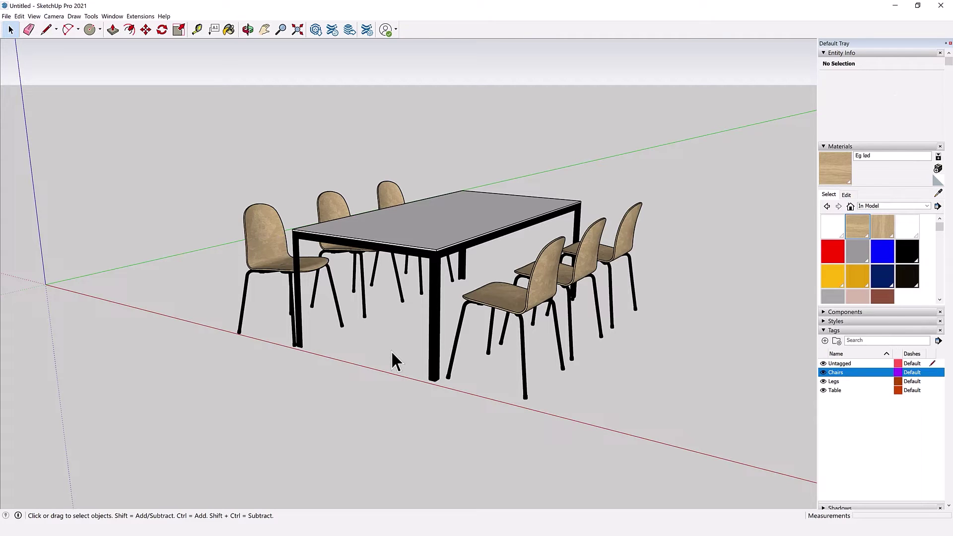
{"action": "scroll", "coordinate": [391, 350], "scroll_direction": "down", "scroll_amount": 1}
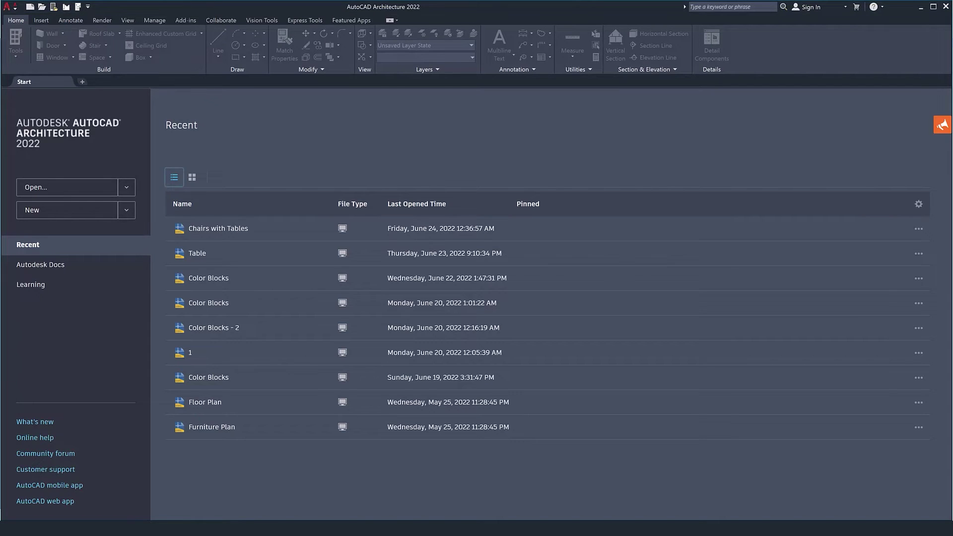
- Open Table with Chairs.dwg, continuing past the non-Autodesk DWG warning
{"action": "left_click", "coordinate": [10, 10]}
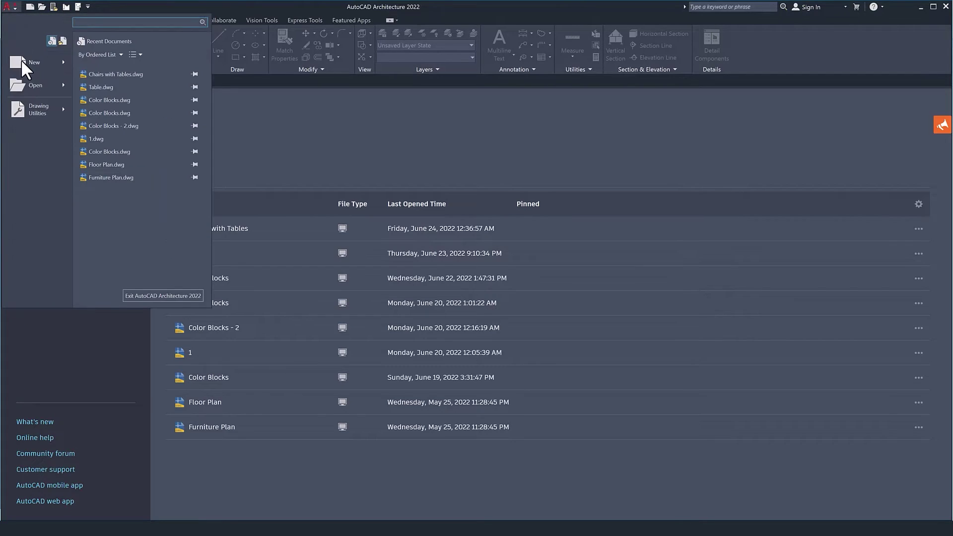
{"action": "key", "text": "Escape"}
{"action": "key", "text": "ctrl+o"}
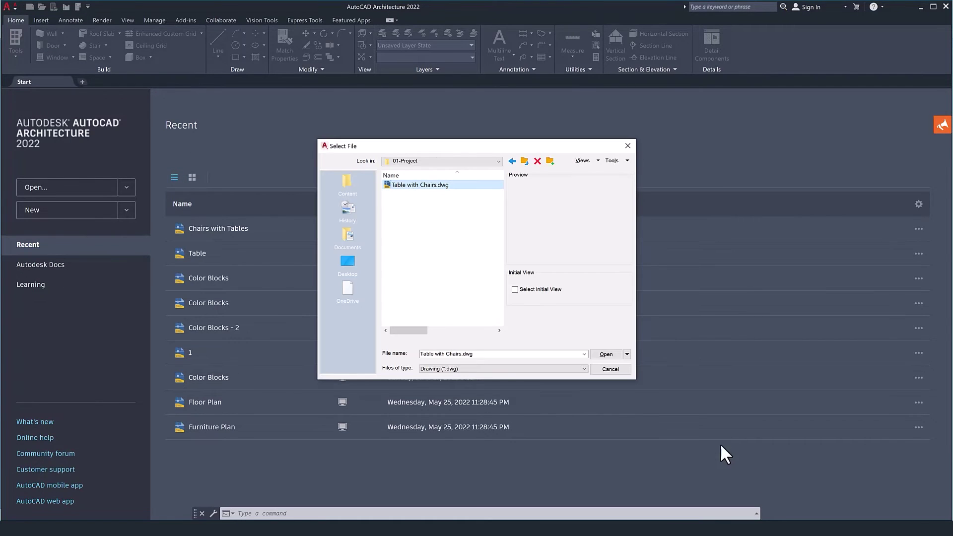
{"action": "left_click", "coordinate": [603, 359]}
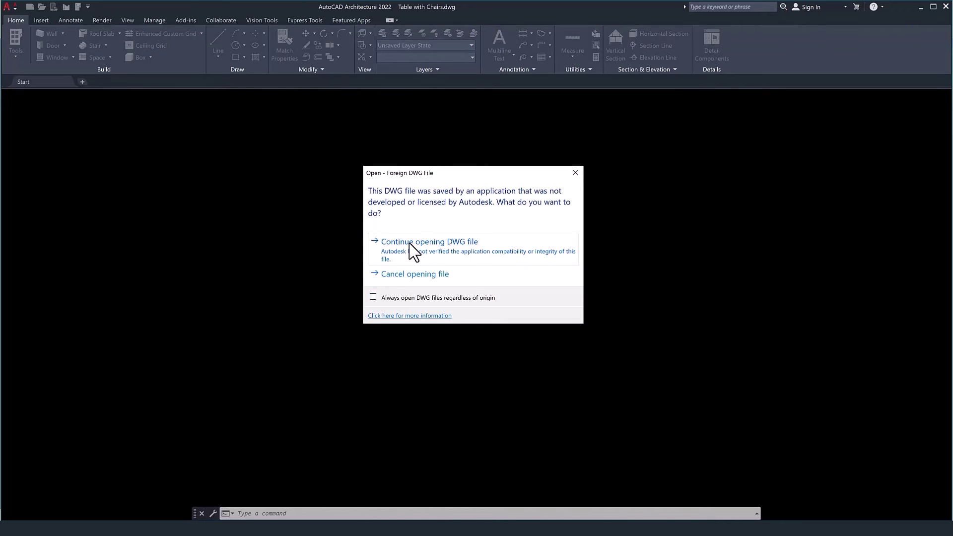
{"action": "left_click", "coordinate": [410, 244]}
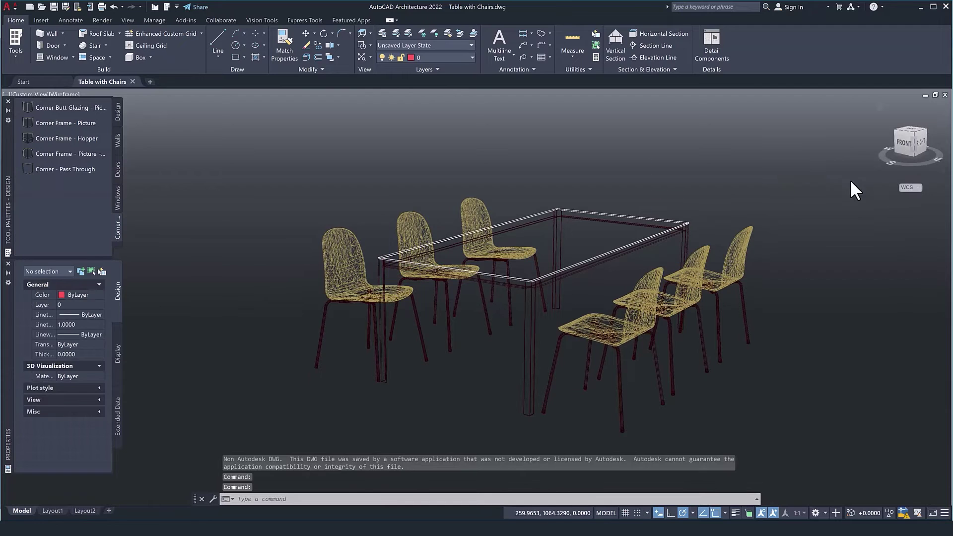
{"action": "left_click", "coordinate": [805, 165]}
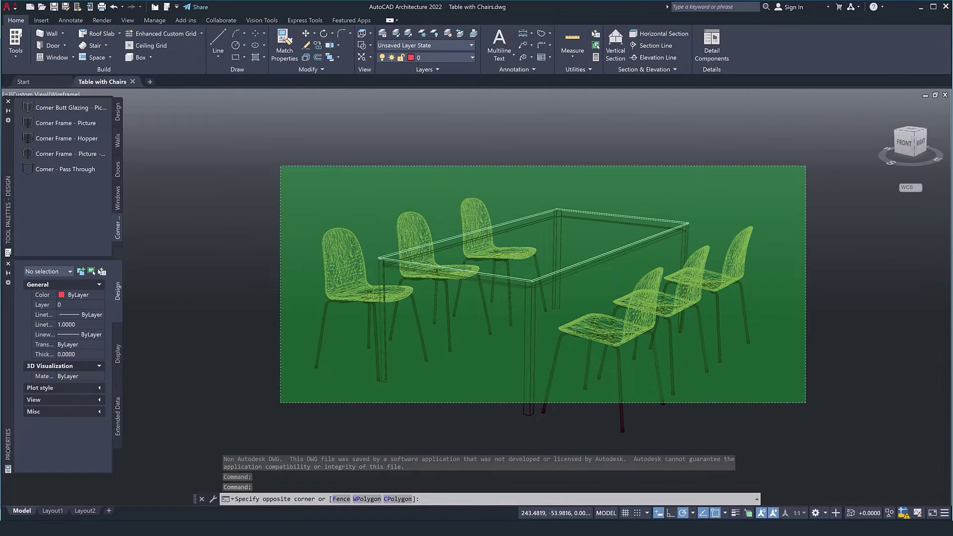
- Window-select the table and all chairs and set their colour to ByLayer
{"action": "left_click", "coordinate": [280, 403]}
{"action": "scroll", "coordinate": [486, 278], "scroll_direction": "down", "scroll_amount": 2}
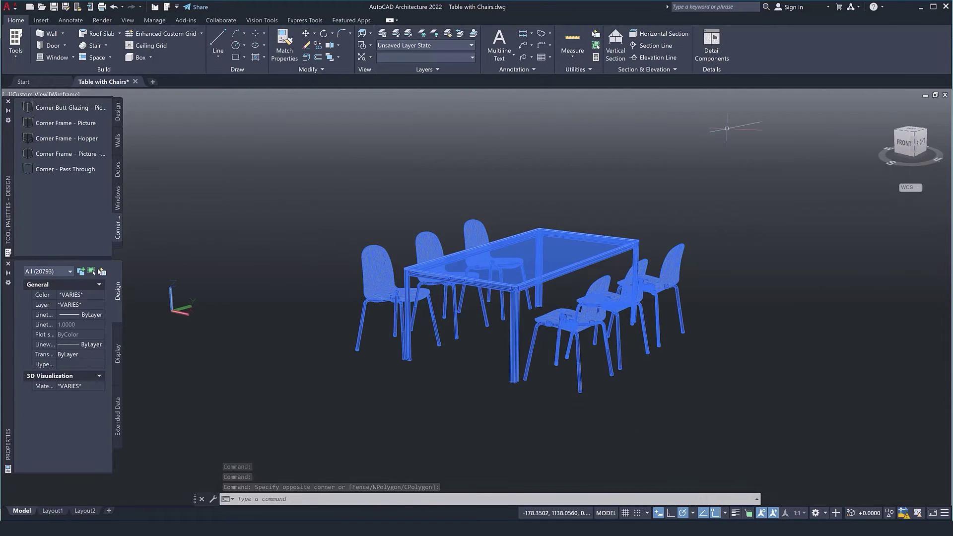
{"action": "left_click", "coordinate": [782, 165]}
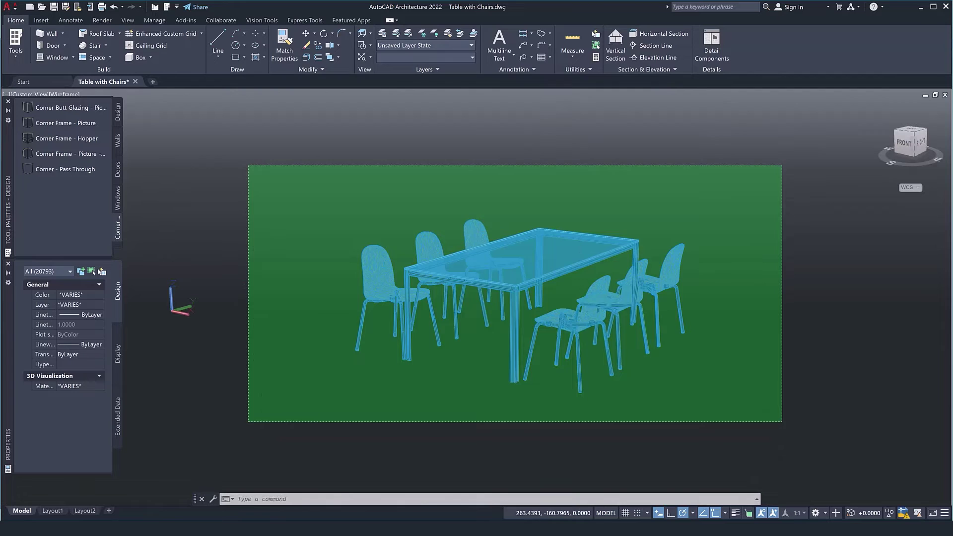
{"action": "left_click", "coordinate": [249, 421]}
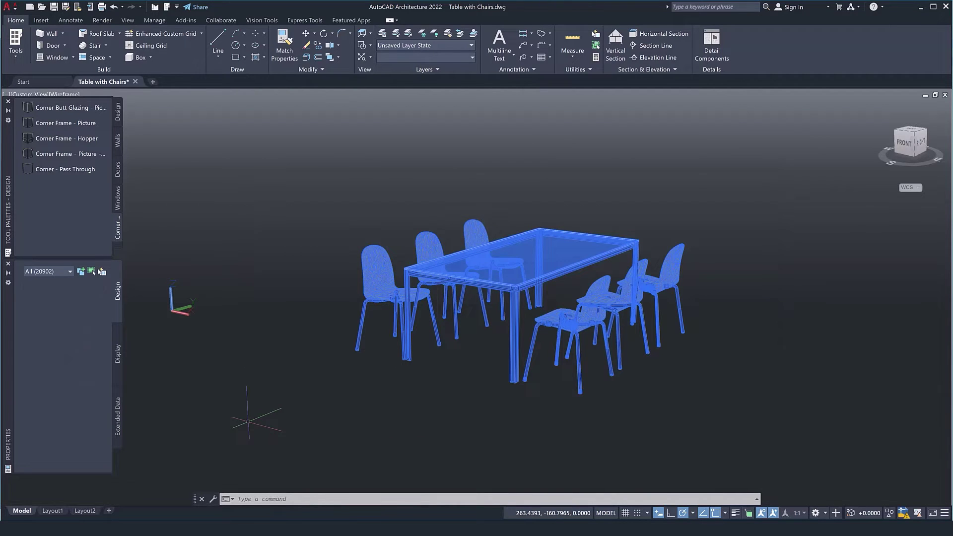
{"action": "left_click", "coordinate": [252, 416]}
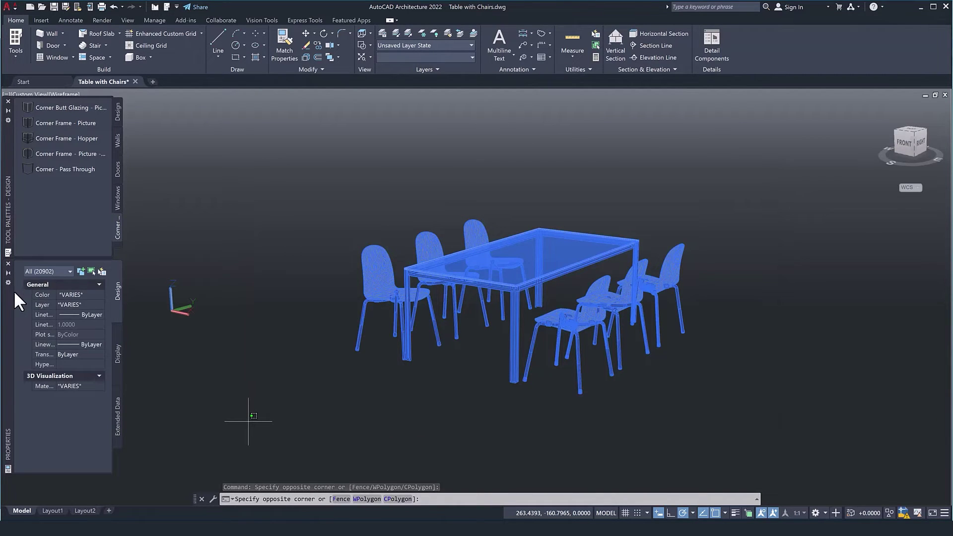
{"action": "left_click", "coordinate": [99, 294]}
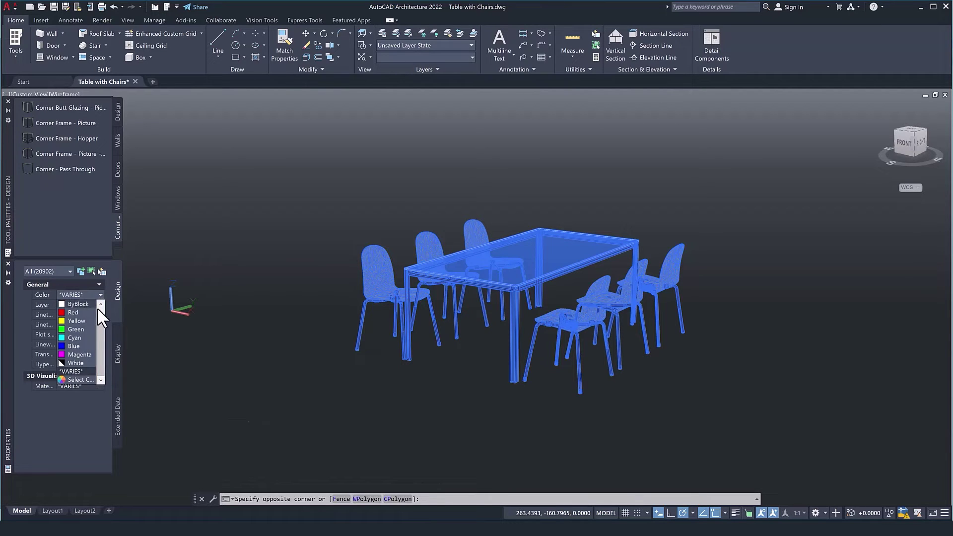
{"action": "scroll", "coordinate": [94, 307], "scroll_direction": "up", "scroll_amount": 1}
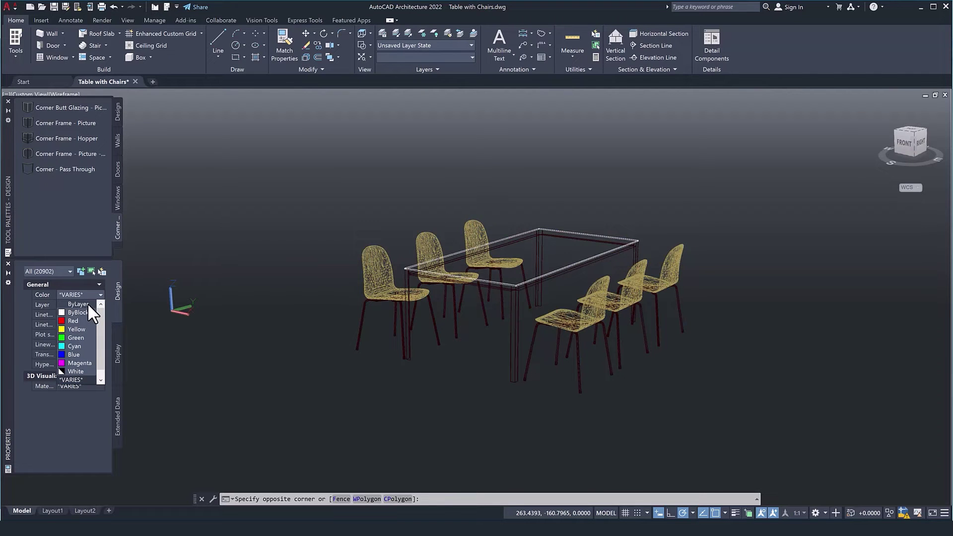
{"action": "left_click", "coordinate": [88, 304]}
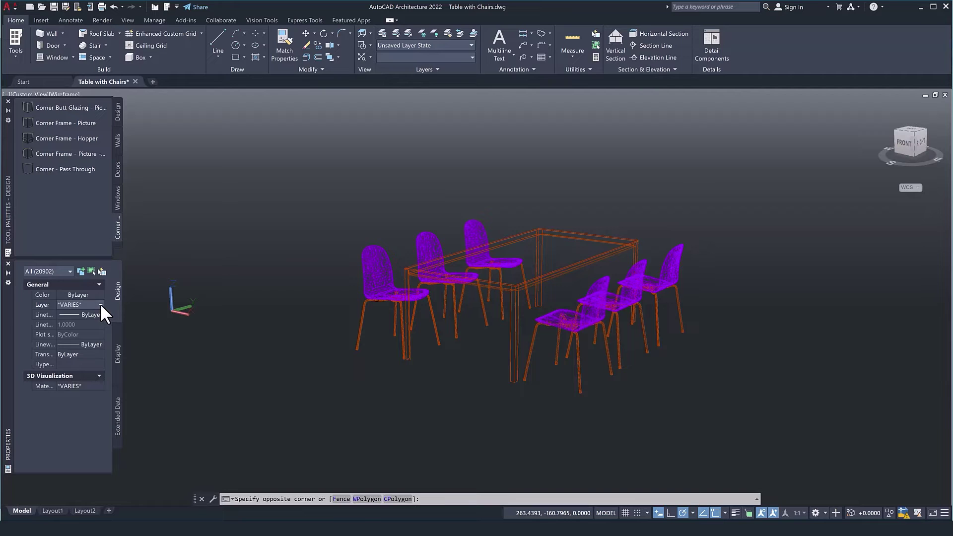
{"action": "left_click", "coordinate": [100, 303]}
{"action": "left_click", "coordinate": [101, 299]}
{"action": "left_click", "coordinate": [320, 351]}
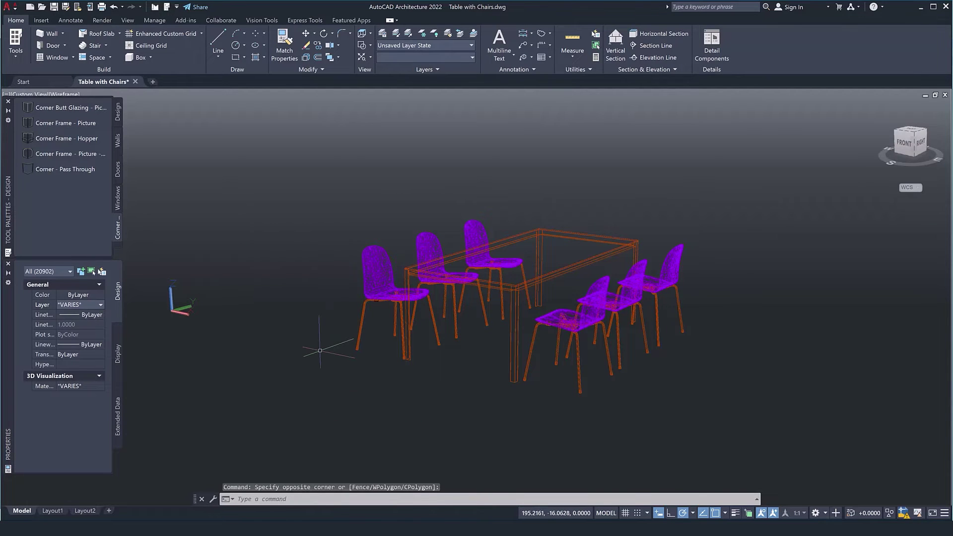
- Clear the selection and save Table with Chairs.dwg
{"action": "key", "text": "Escape"}
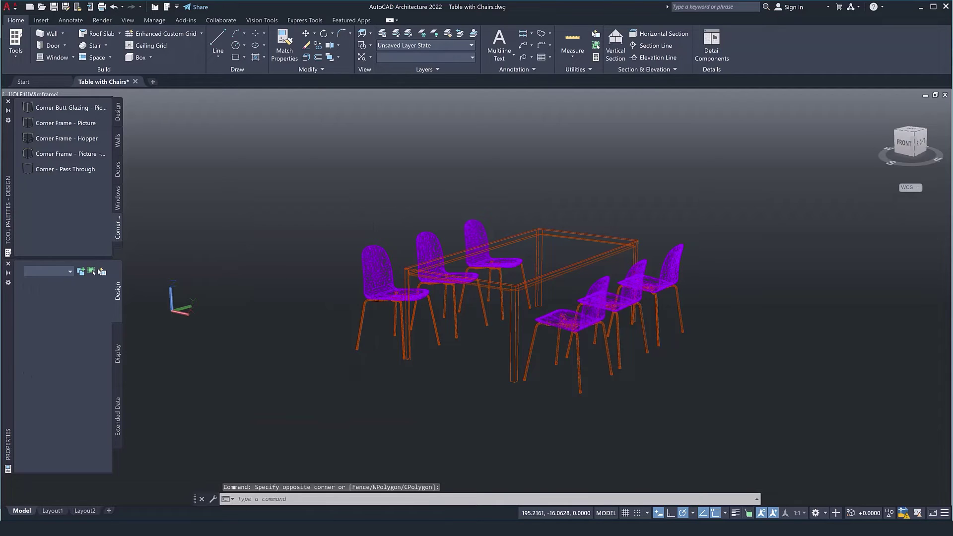
{"action": "key", "text": "ctrl+s"}
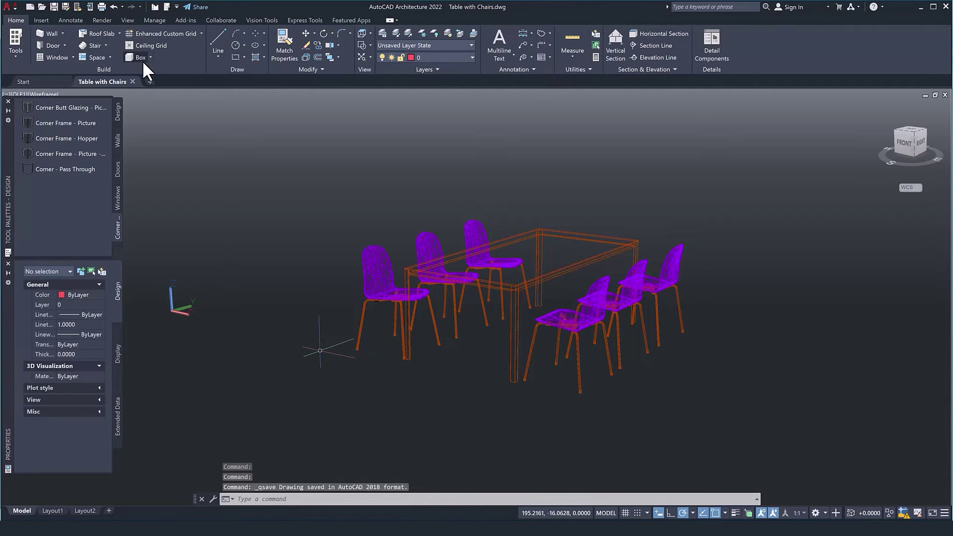
{"action": "key", "text": "ctrl+Tab"}
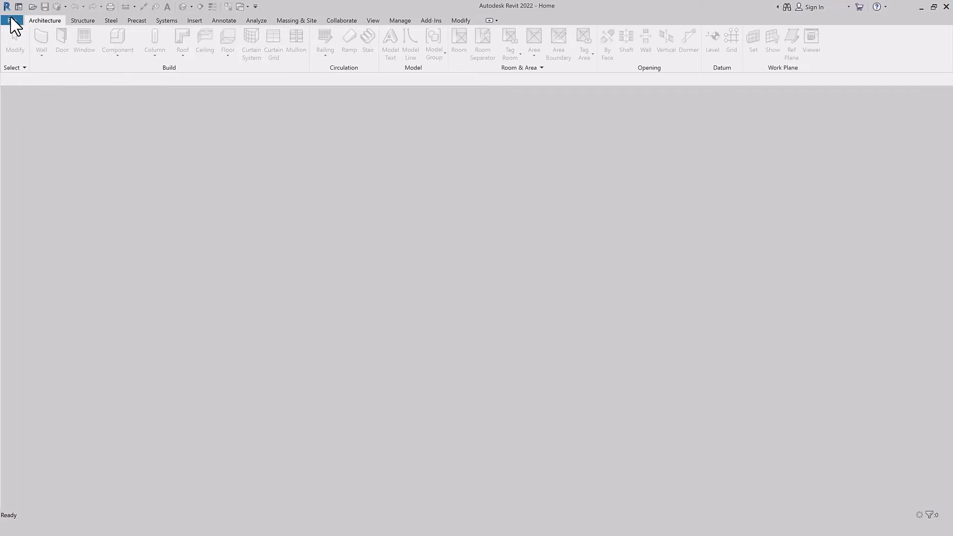
- Create a new family from the English Metric Furniture.rft template
{"action": "left_click", "coordinate": [11, 21]}
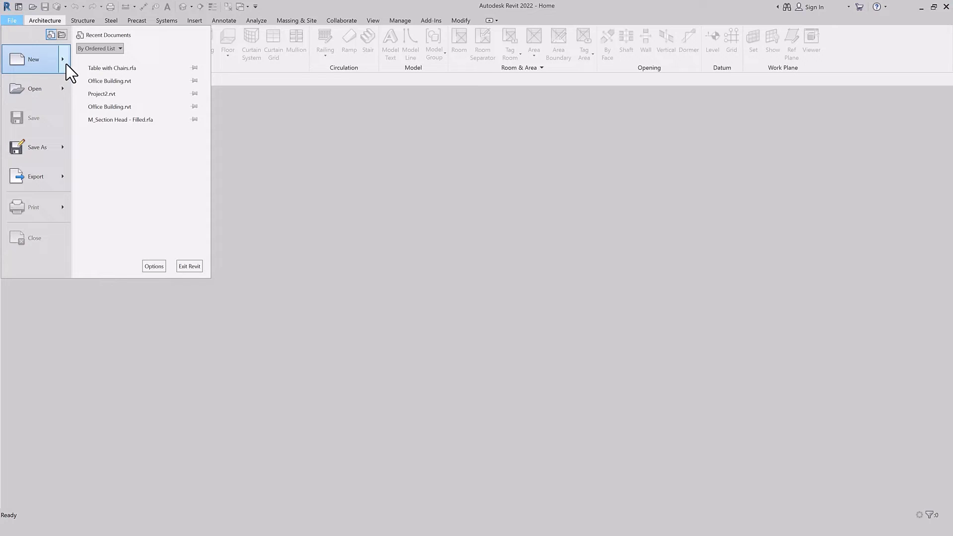
{"action": "mouse_move", "coordinate": [37, 60]}
{"action": "left_click", "coordinate": [110, 95]}
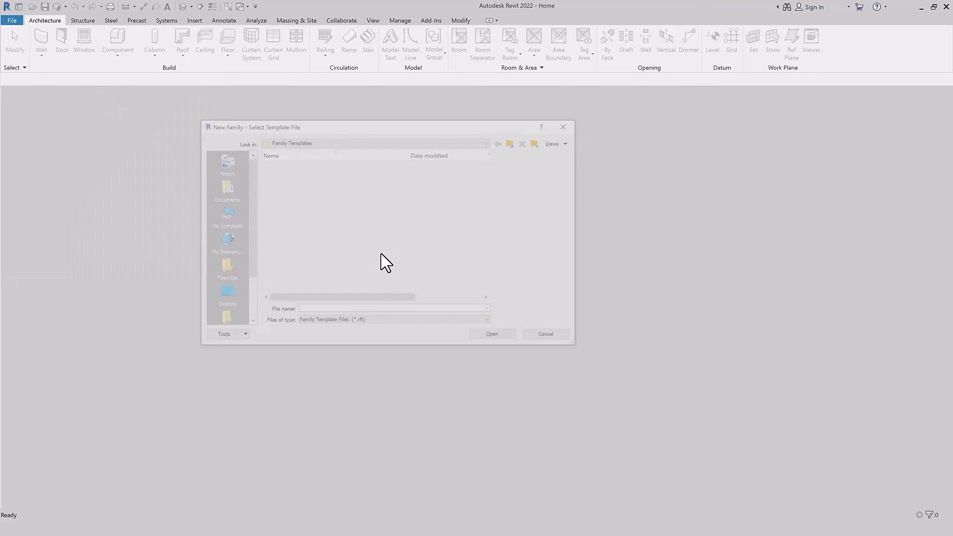
{"action": "double_click", "coordinate": [290, 182]}
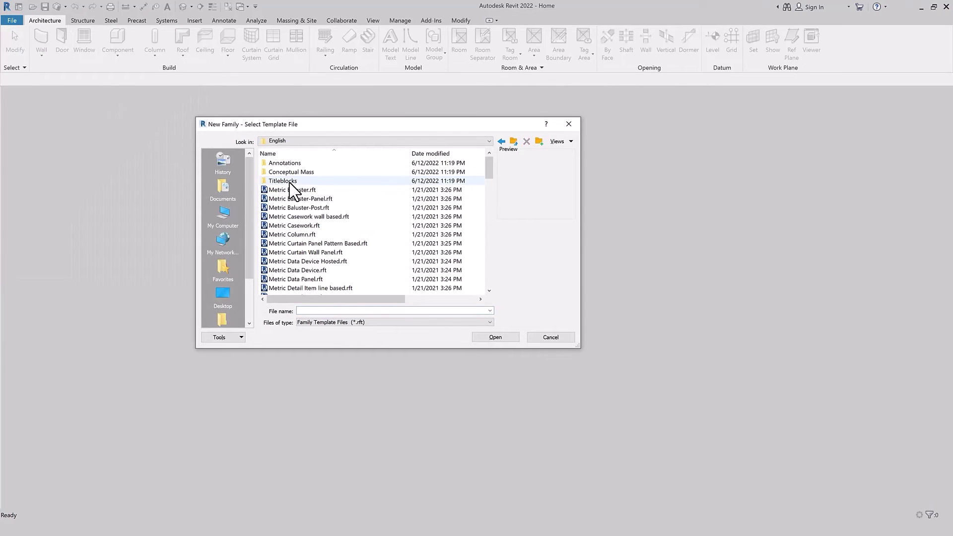
{"action": "scroll", "coordinate": [317, 253], "scroll_direction": "down", "scroll_amount": 2}
{"action": "scroll", "coordinate": [323, 268], "scroll_direction": "down", "scroll_amount": 2}
{"action": "scroll", "coordinate": [323, 280], "scroll_direction": "down", "scroll_amount": 2}
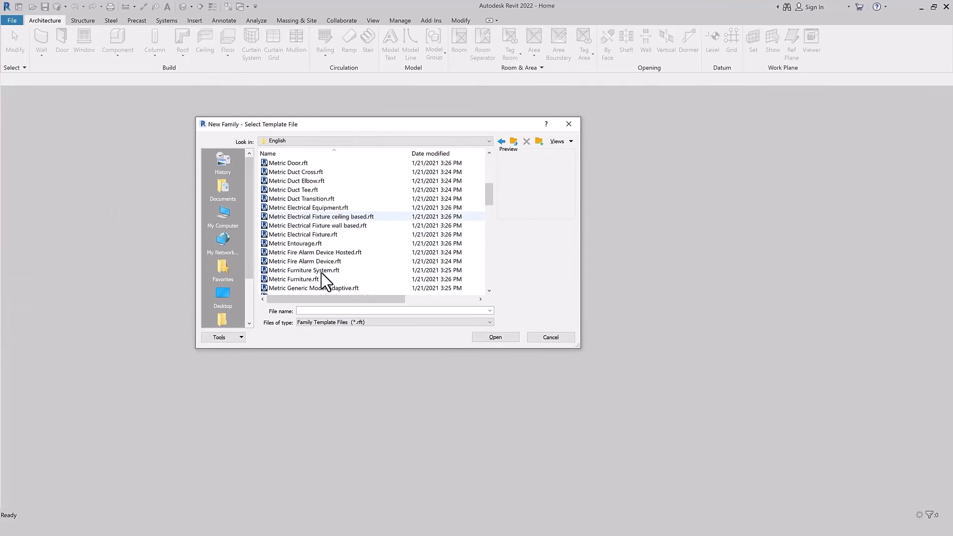
{"action": "left_click", "coordinate": [280, 279]}
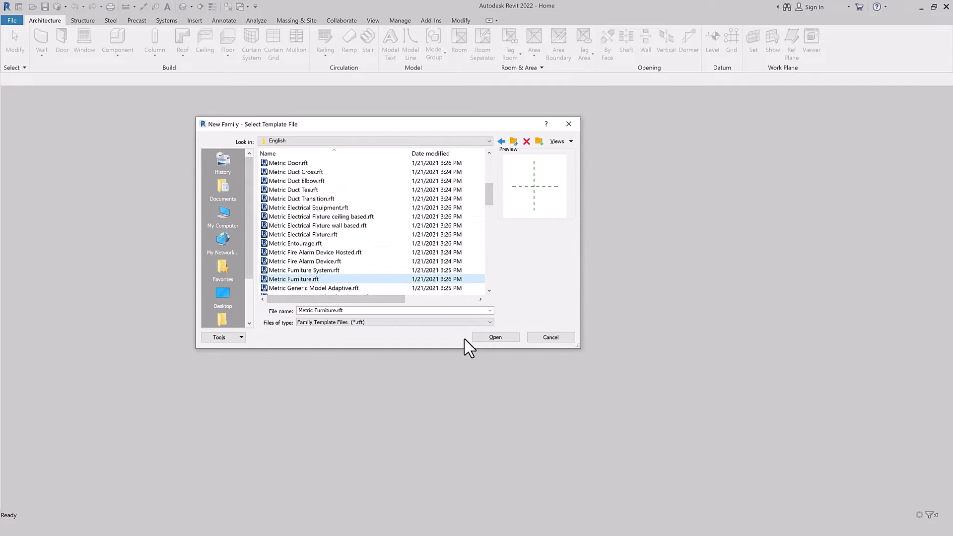
{"action": "left_click", "coordinate": [506, 337]}
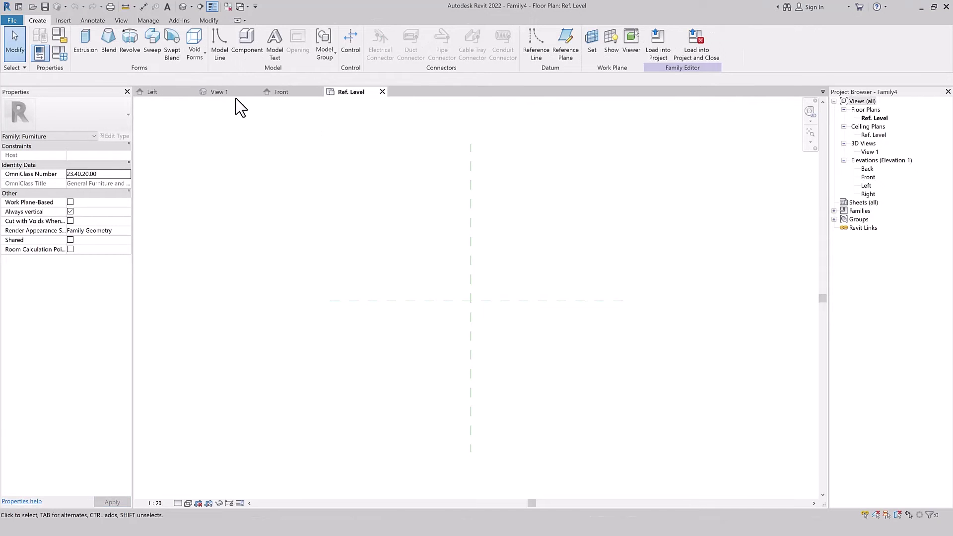
- Close inactive views and import Table with Chairs.dwg into the family
{"action": "left_click", "coordinate": [122, 21]}
{"action": "left_click", "coordinate": [257, 56]}
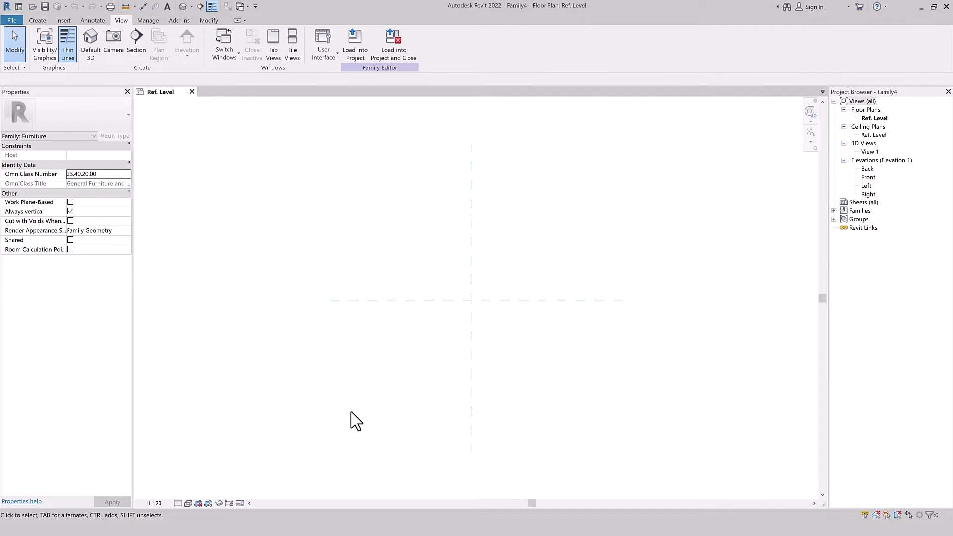
{"action": "left_click", "coordinate": [63, 20]}
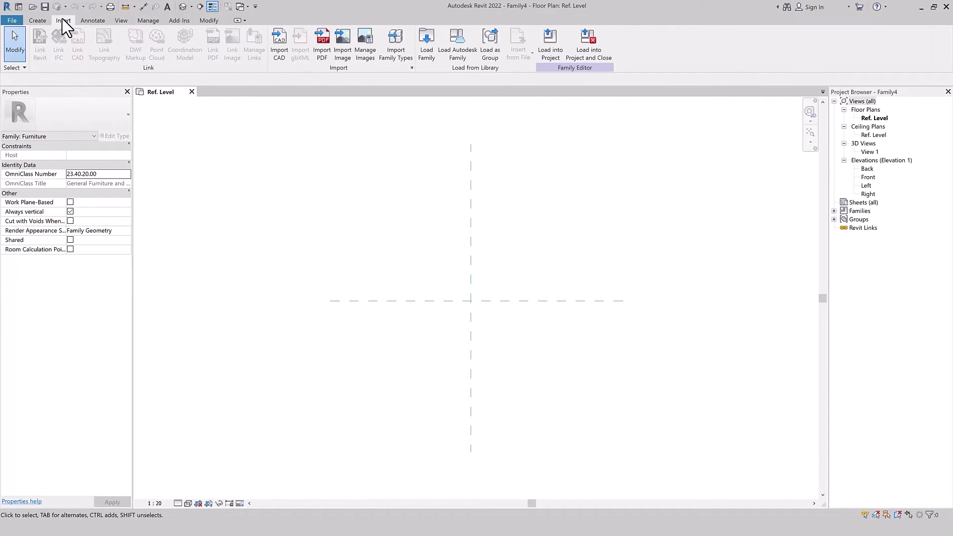
{"action": "left_click", "coordinate": [279, 54]}
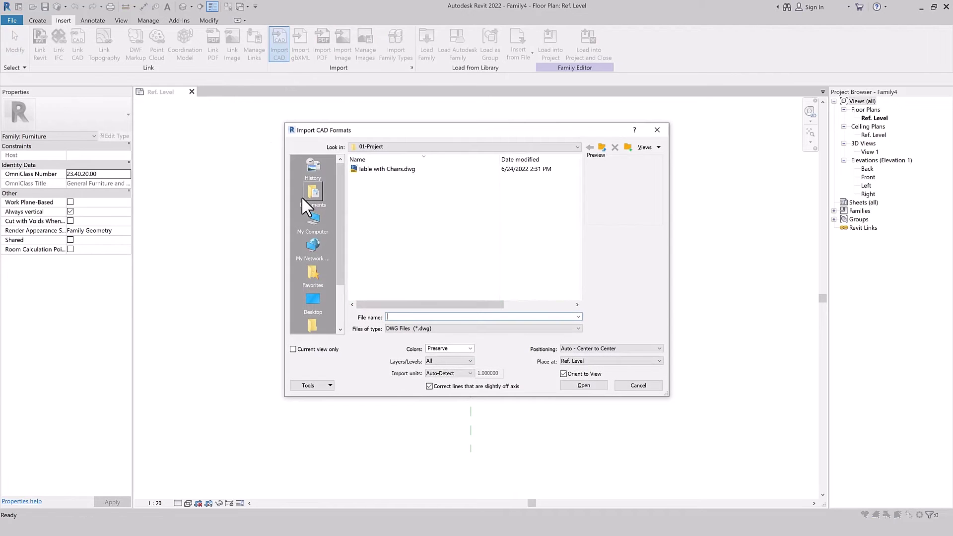
{"action": "left_click", "coordinate": [409, 169]}
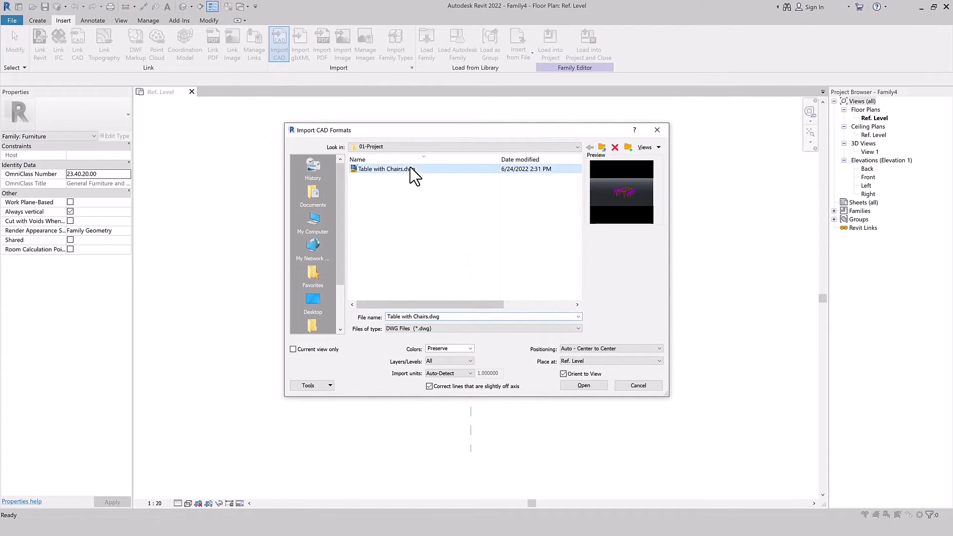
{"action": "left_click", "coordinate": [582, 389]}
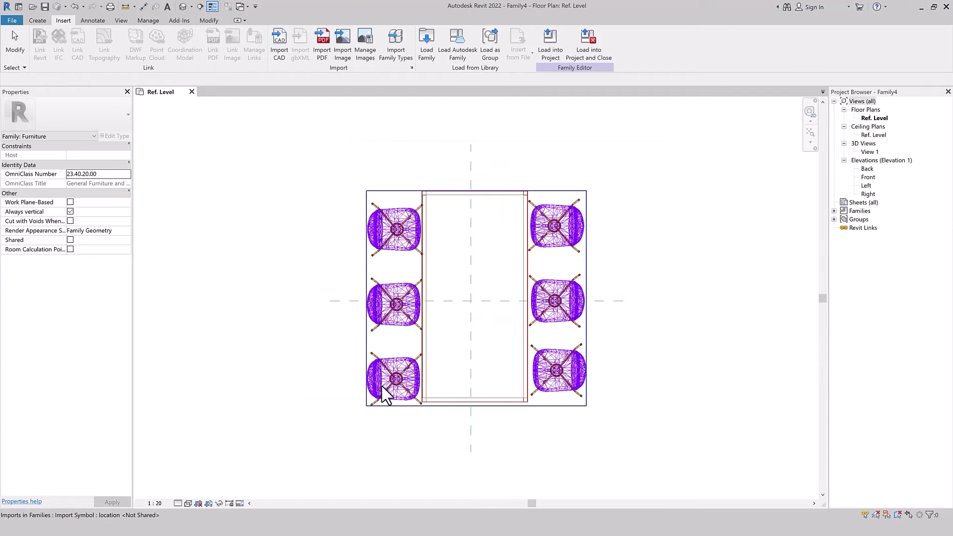
- Switch to the default 3D view and bring up Object Styles
{"action": "left_click", "coordinate": [183, 6]}
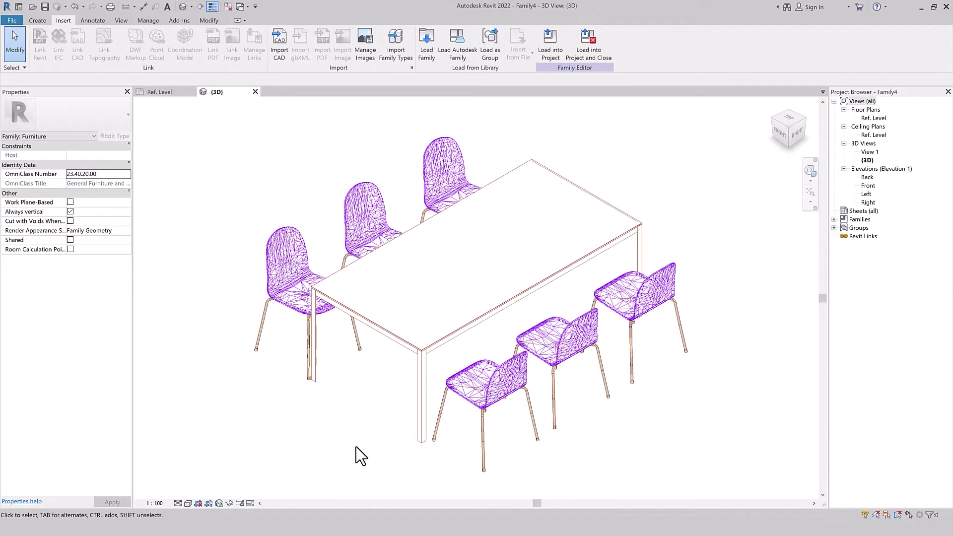
{"action": "left_click", "coordinate": [152, 19]}
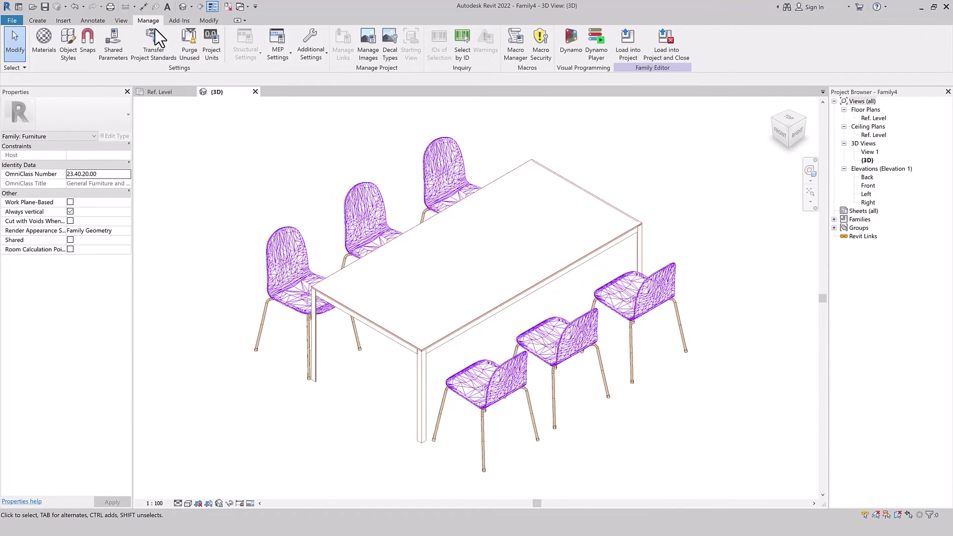
{"action": "left_click", "coordinate": [67, 57]}
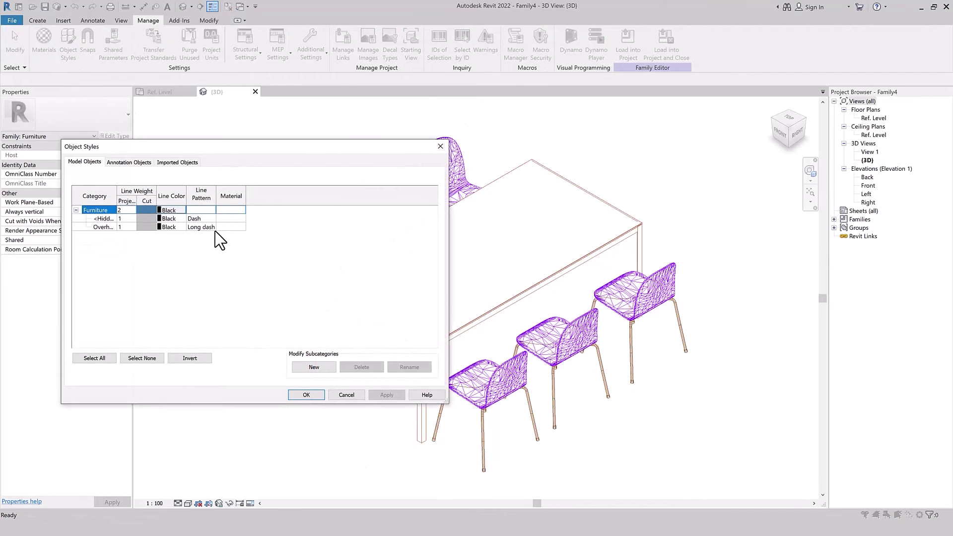
- Show the Imported Objects subcategories with wider columns and open the Chairs material cell
{"action": "left_click", "coordinate": [184, 162]}
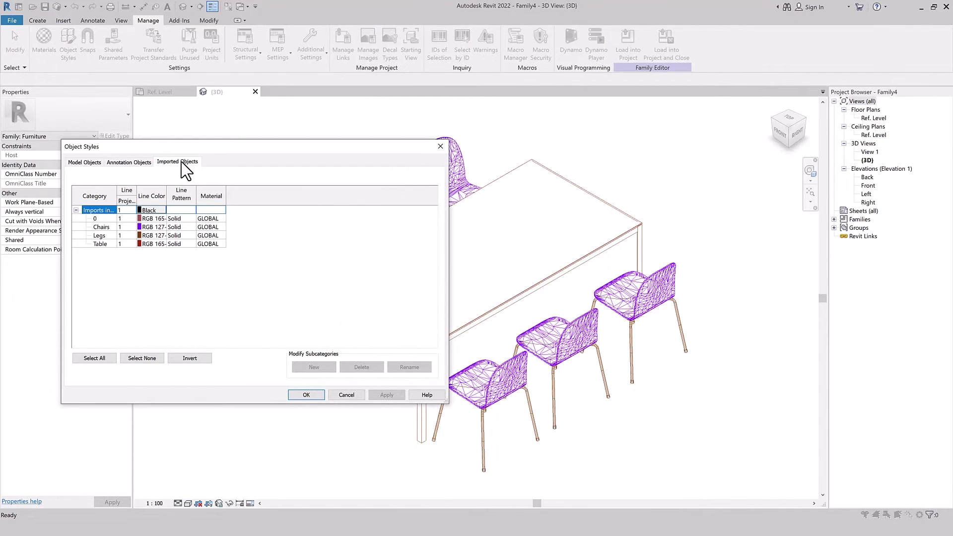
{"action": "left_click_drag", "start_coordinate": [166, 196], "coordinate": [305, 196]}
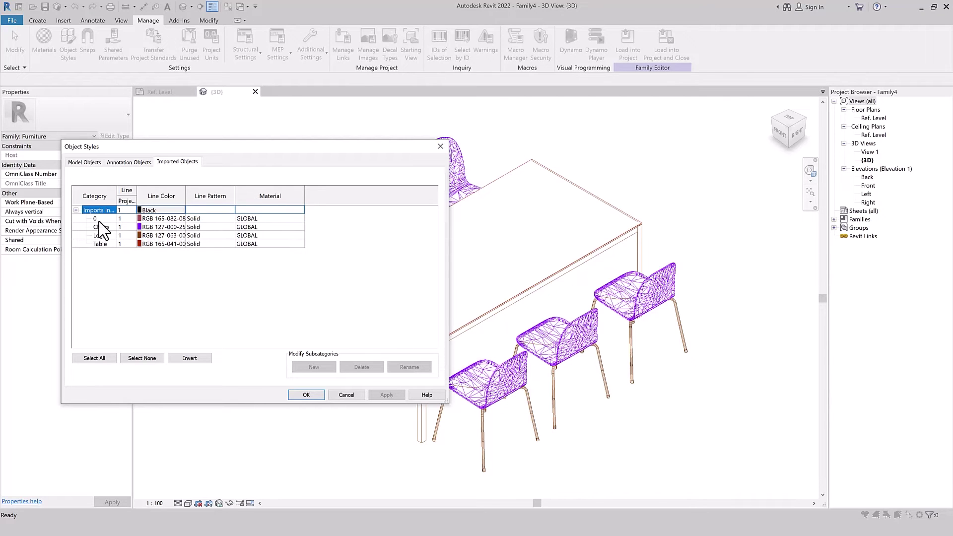
{"action": "left_click", "coordinate": [298, 228]}
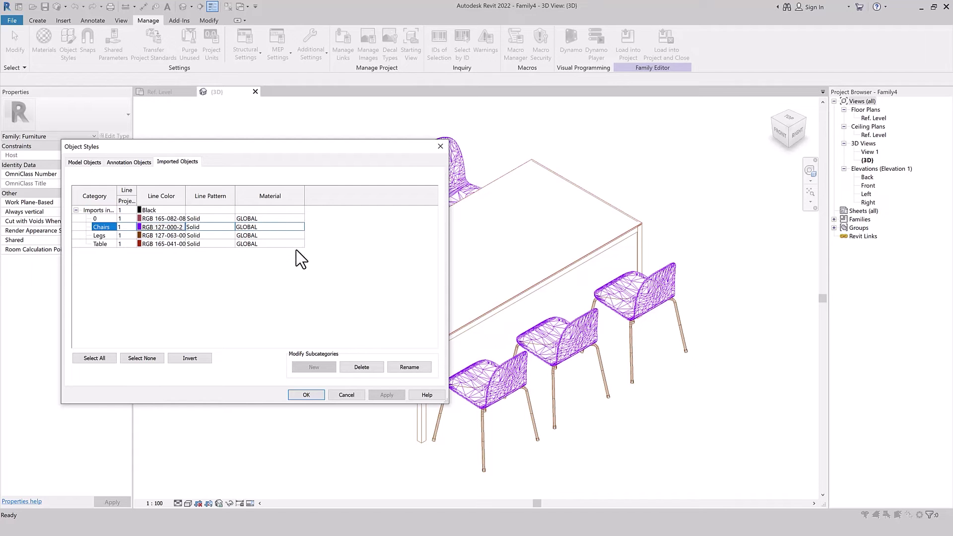
{"action": "left_click", "coordinate": [298, 227]}
{"action": "left_click", "coordinate": [299, 227]}
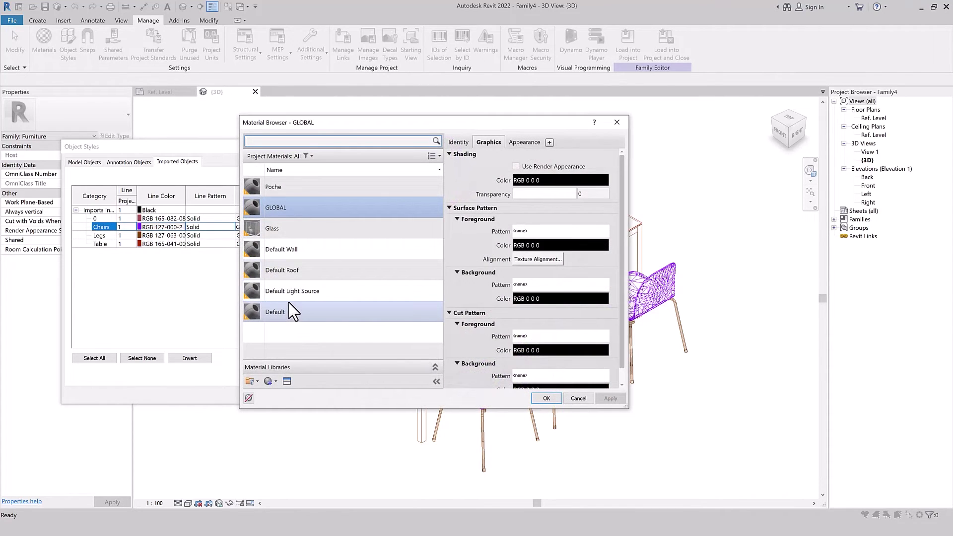
- Create a new material and rename it Chairs
{"action": "left_click", "coordinate": [296, 187]}
{"action": "scroll", "coordinate": [298, 185], "scroll_direction": "down", "scroll_amount": 1}
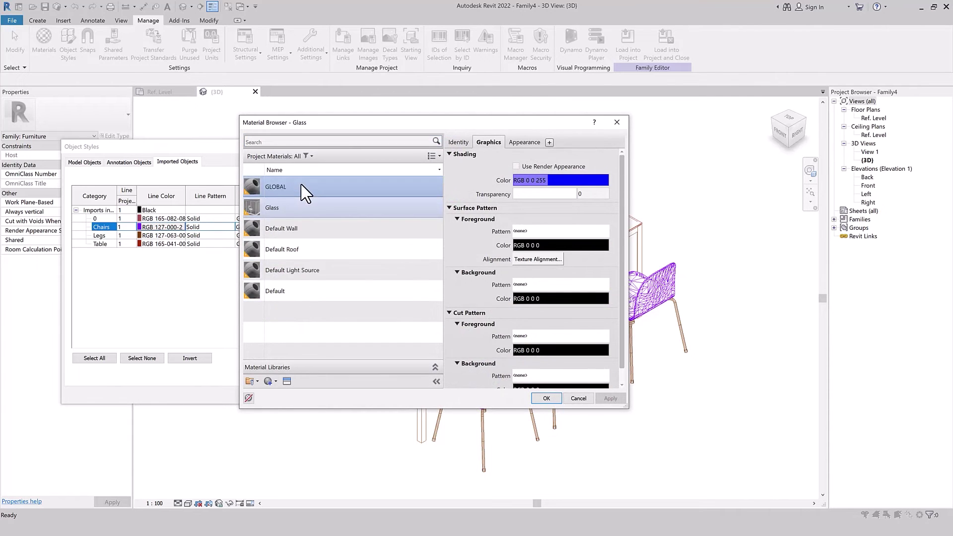
{"action": "scroll", "coordinate": [301, 184], "scroll_direction": "down", "scroll_amount": 3}
{"action": "left_click", "coordinate": [275, 381]}
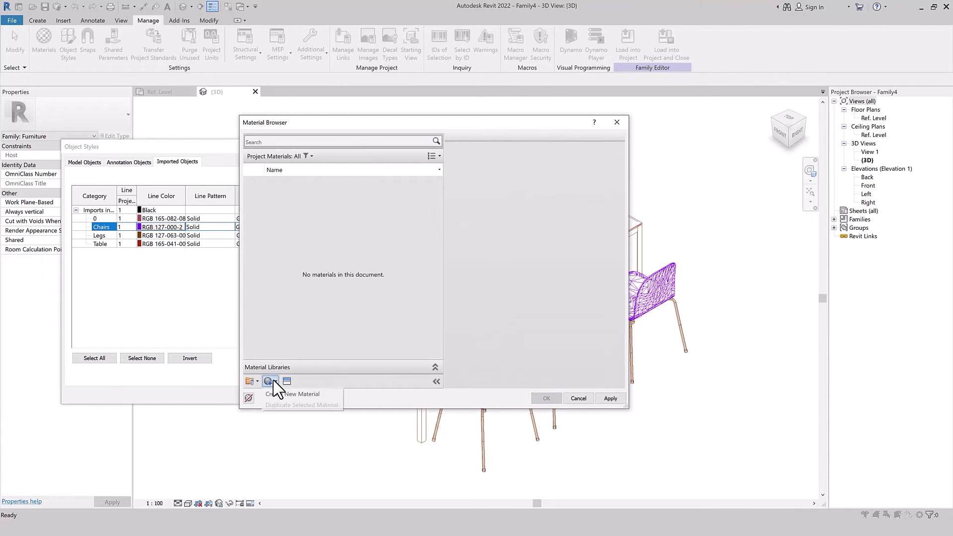
{"action": "left_click", "coordinate": [278, 394]}
{"action": "right_click", "coordinate": [295, 187]}
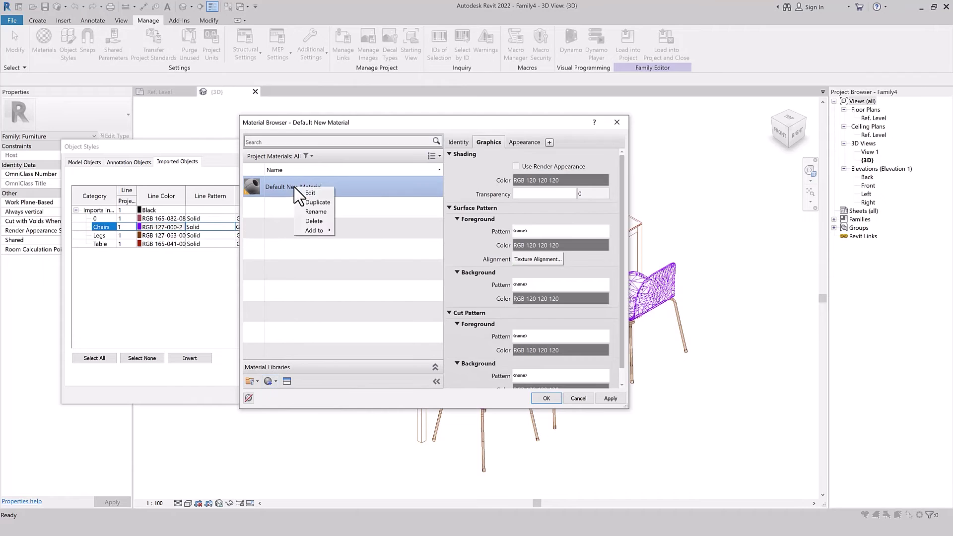
{"action": "left_click", "coordinate": [307, 213]}
{"action": "type", "text": "v"}
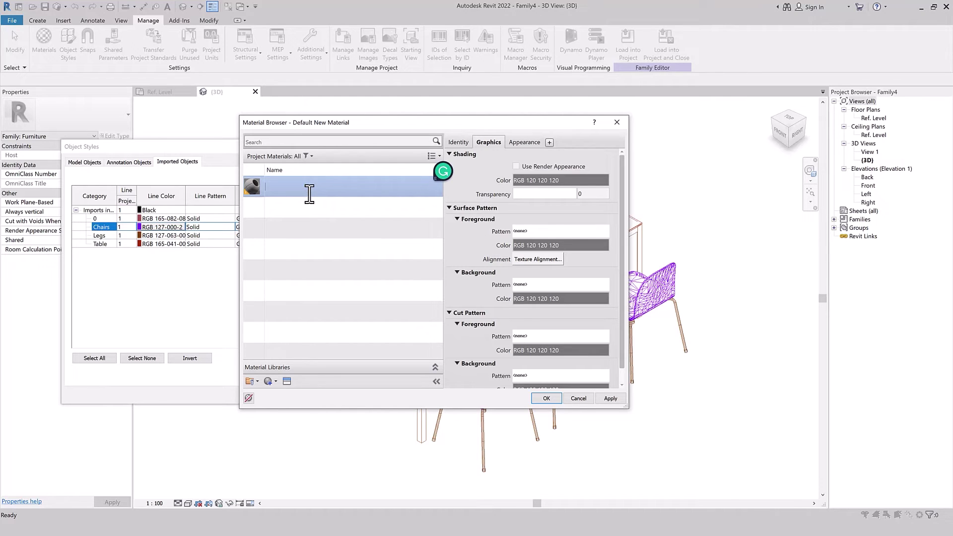
{"action": "type", "text": "s"}
{"action": "left_click", "coordinate": [528, 141]}
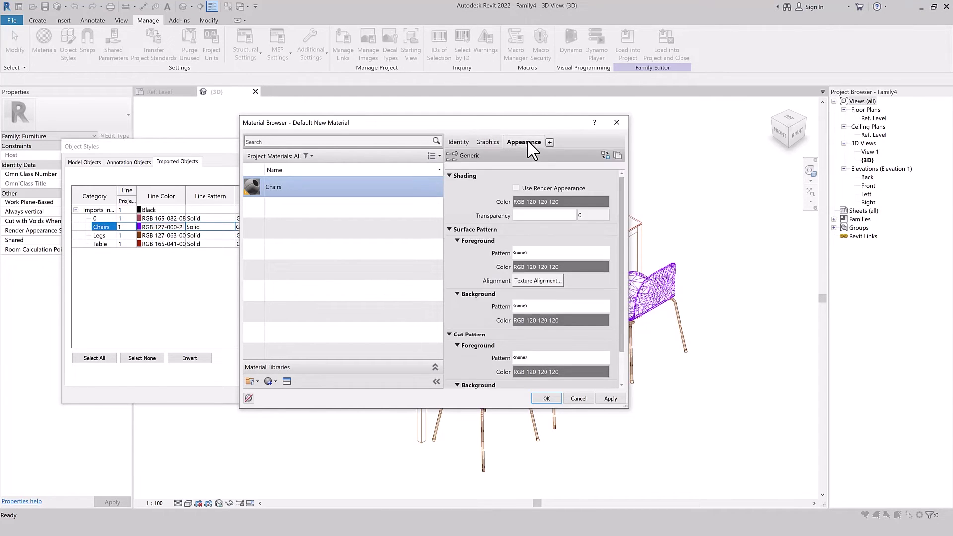
- Give Chairs the Fabric Leather - Weathered appearance, with shading using the render appearance
{"action": "left_click", "coordinate": [605, 156]}
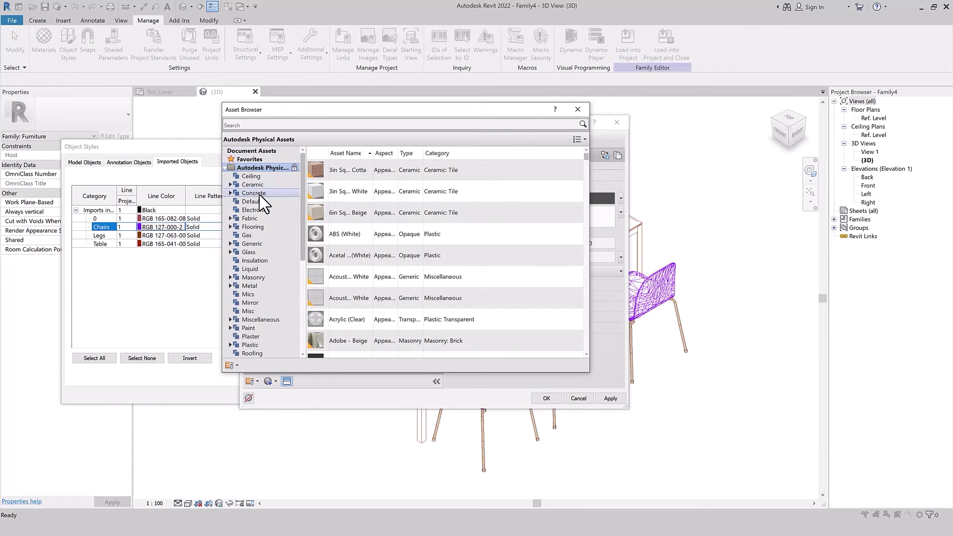
{"action": "scroll", "coordinate": [270, 308], "scroll_direction": "down", "scroll_amount": 2}
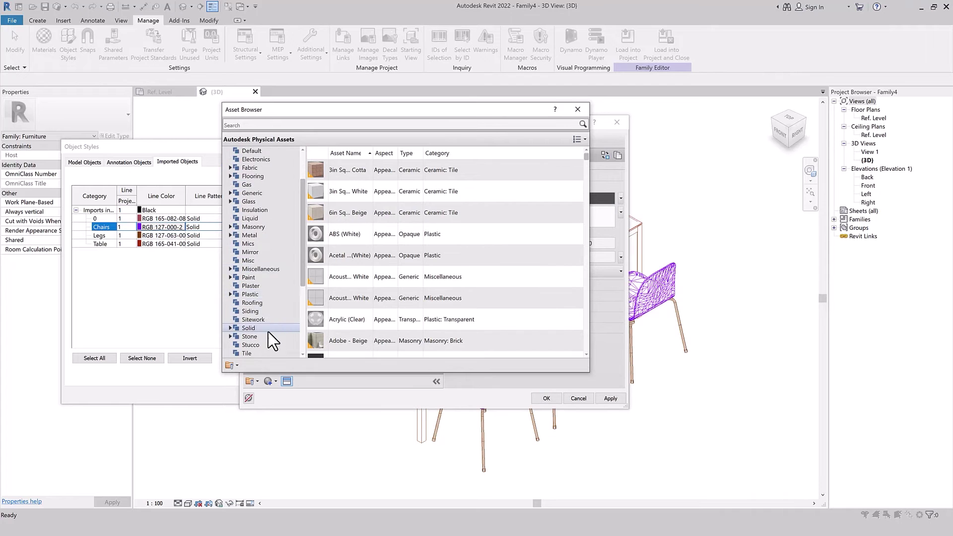
{"action": "scroll", "coordinate": [274, 248], "scroll_direction": "up", "scroll_amount": 1}
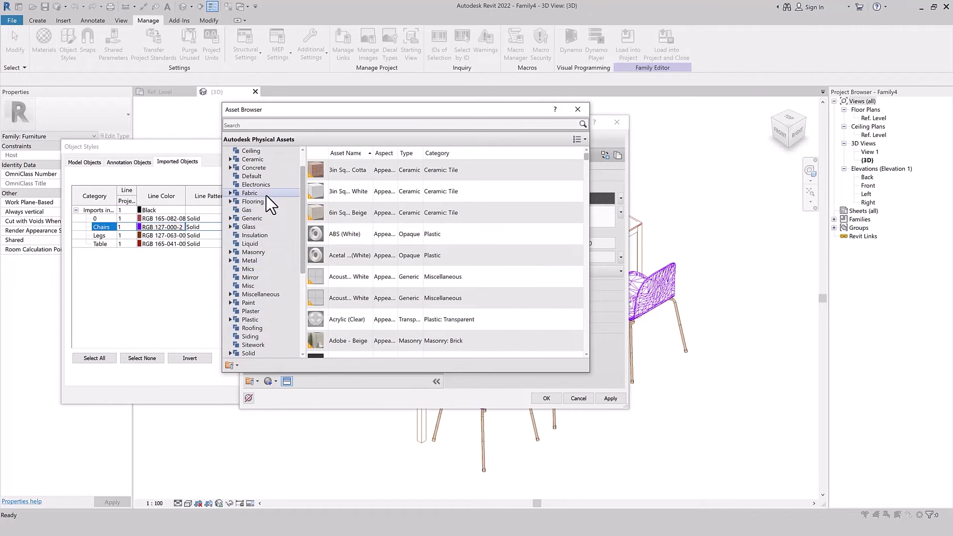
{"action": "left_click", "coordinate": [266, 194]}
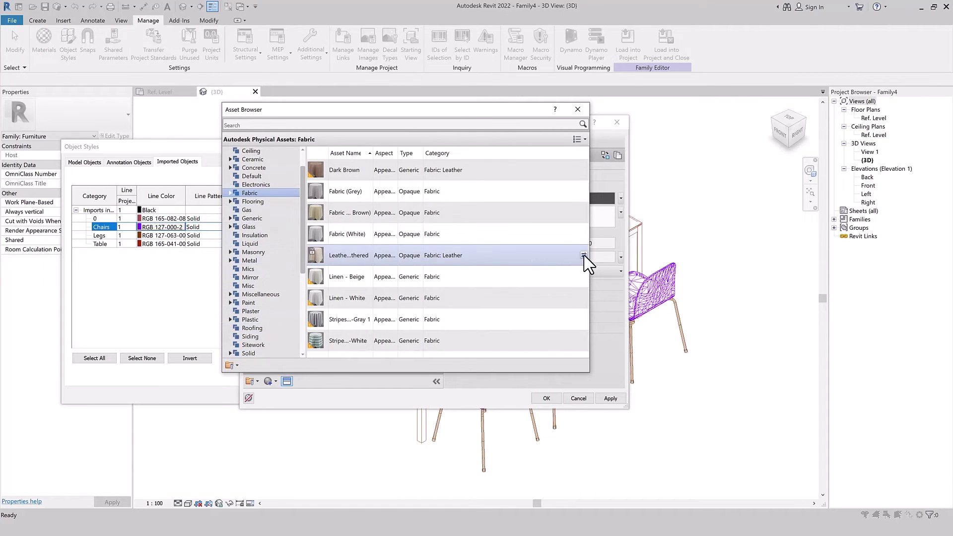
{"action": "left_click", "coordinate": [584, 255]}
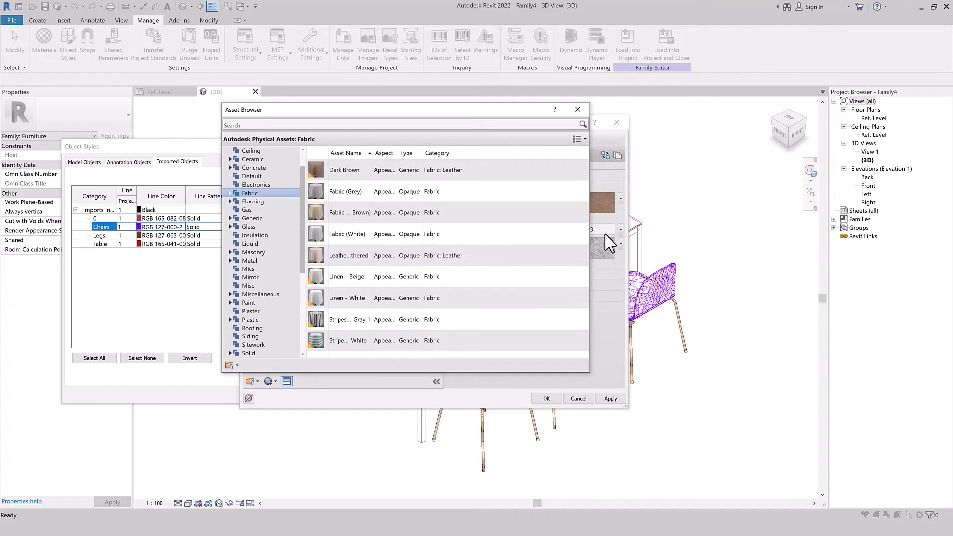
{"action": "left_click", "coordinate": [578, 110]}
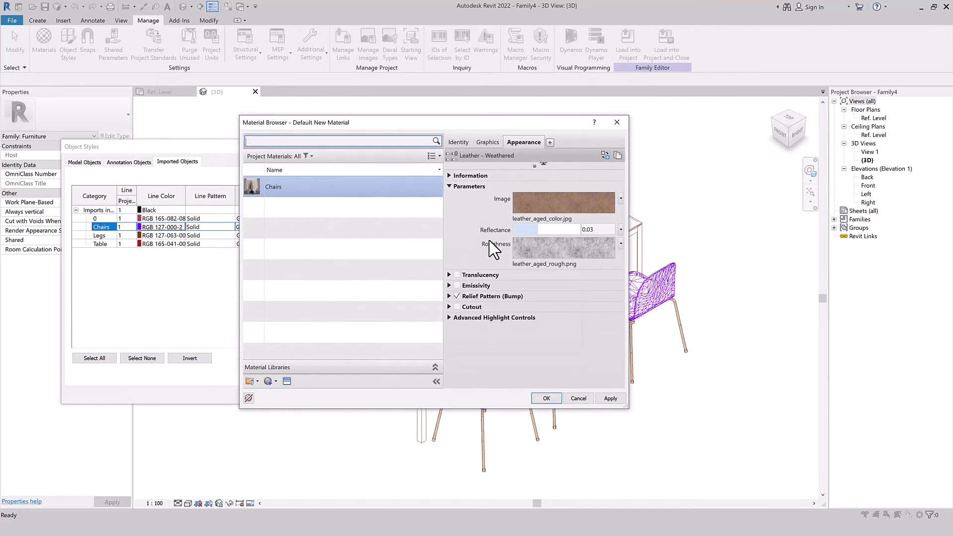
{"action": "left_click", "coordinate": [489, 143]}
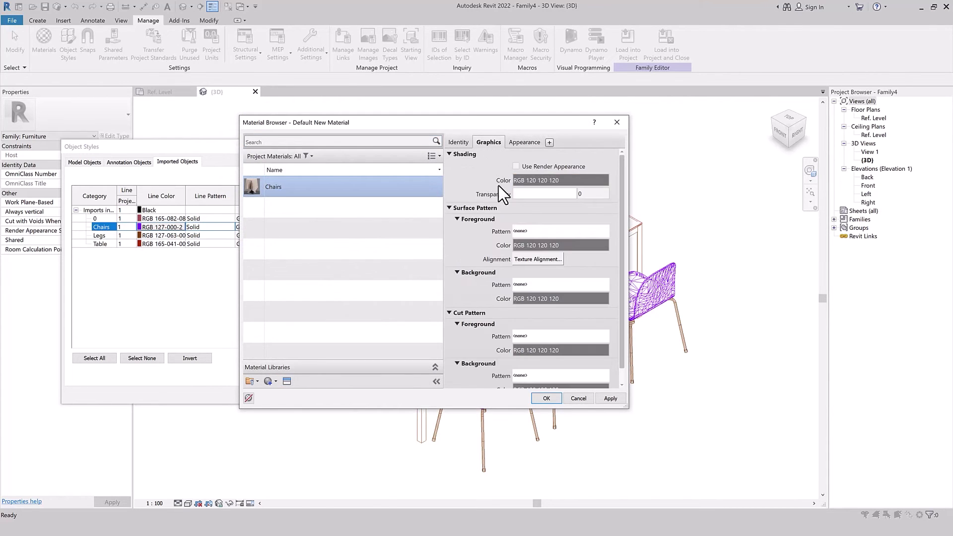
{"action": "left_click", "coordinate": [516, 167]}
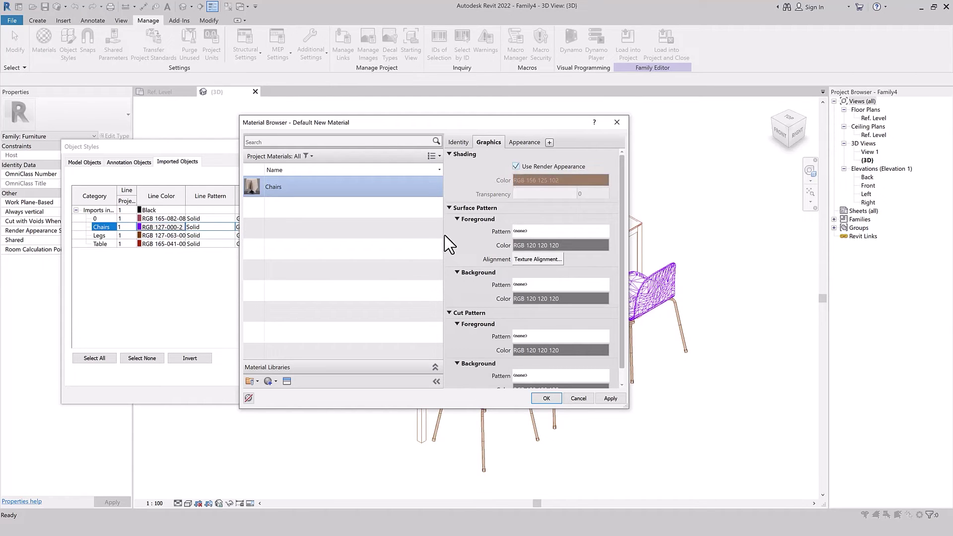
{"action": "left_click", "coordinate": [545, 399]}
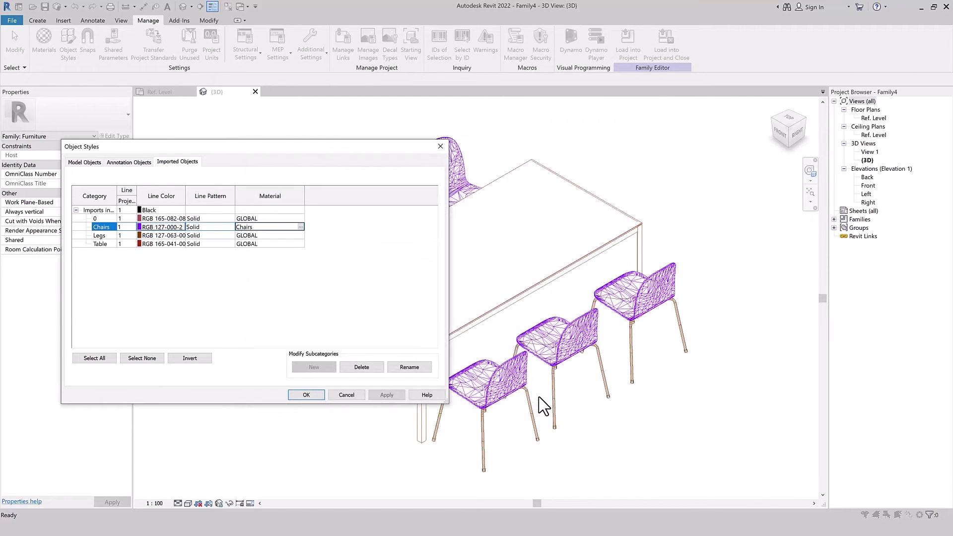
- Create a new material for the Legs subcategory named Legs
{"action": "left_click", "coordinate": [295, 235]}
{"action": "left_click", "coordinate": [300, 235]}
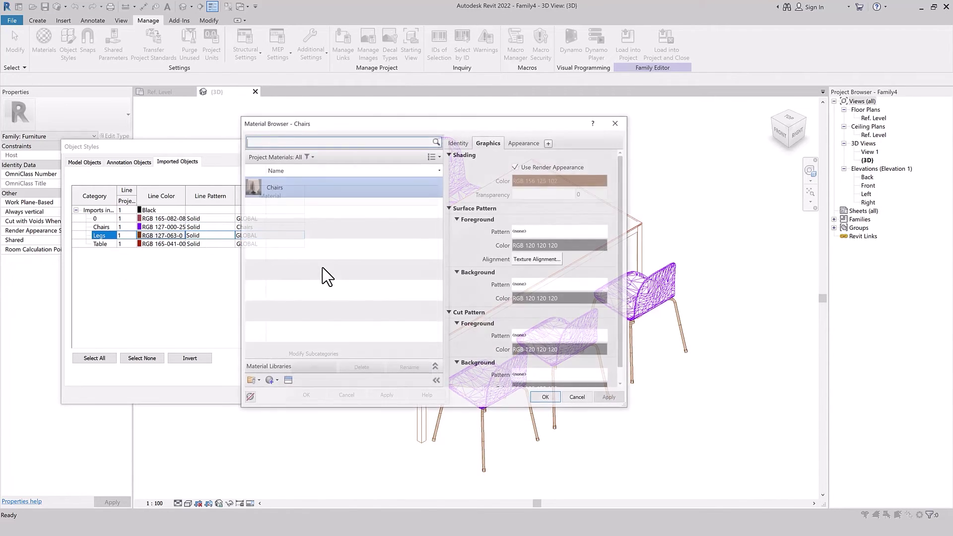
{"action": "left_click", "coordinate": [274, 381]}
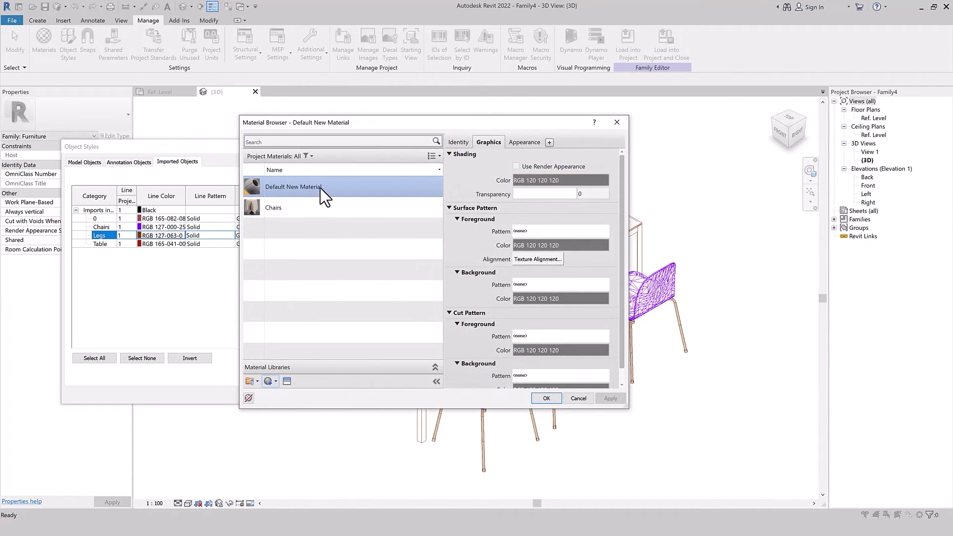
{"action": "left_click", "coordinate": [313, 214]}
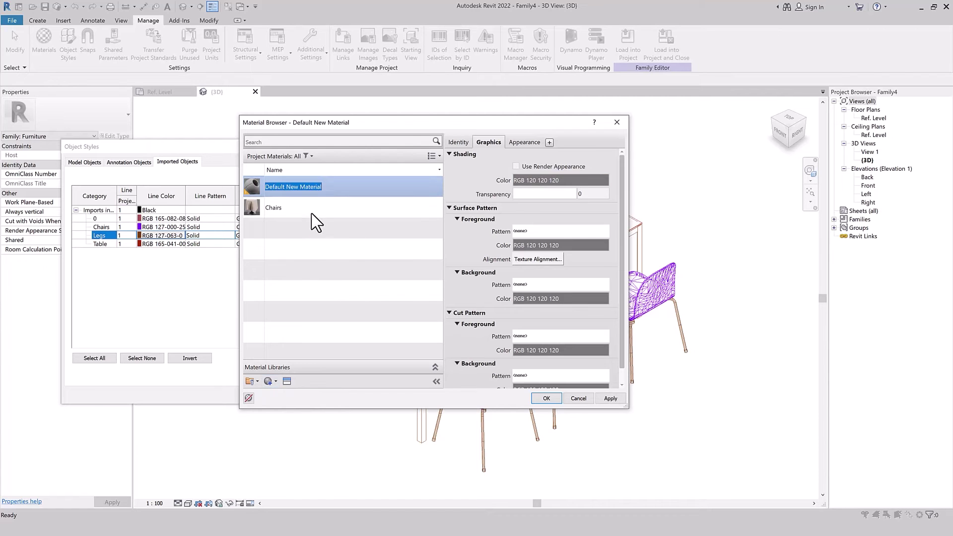
{"action": "type", "text": "Legs"}
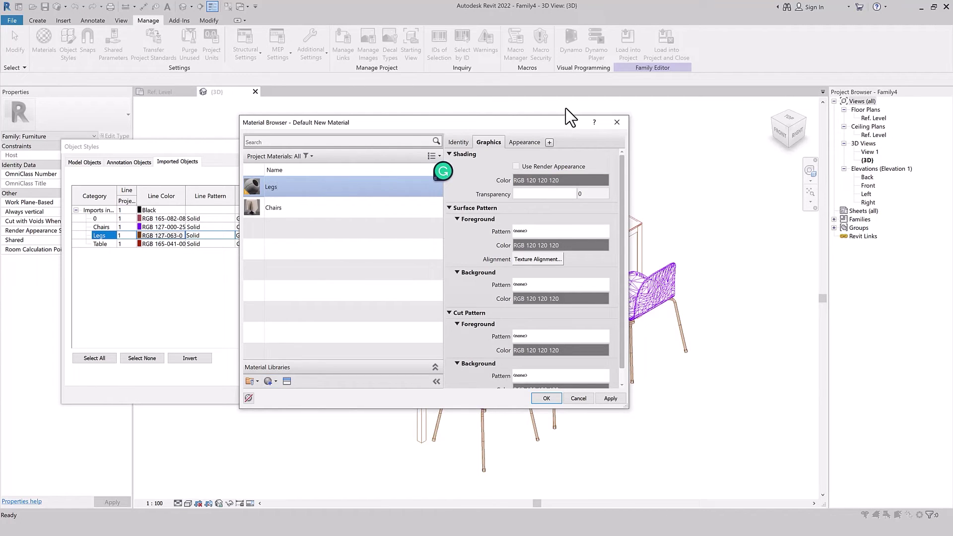
{"action": "key", "text": "Return"}
{"action": "left_click", "coordinate": [524, 142]}
- Replace the Legs appearance with the Metal Steel - Rough asset
{"action": "left_click", "coordinate": [604, 155]}
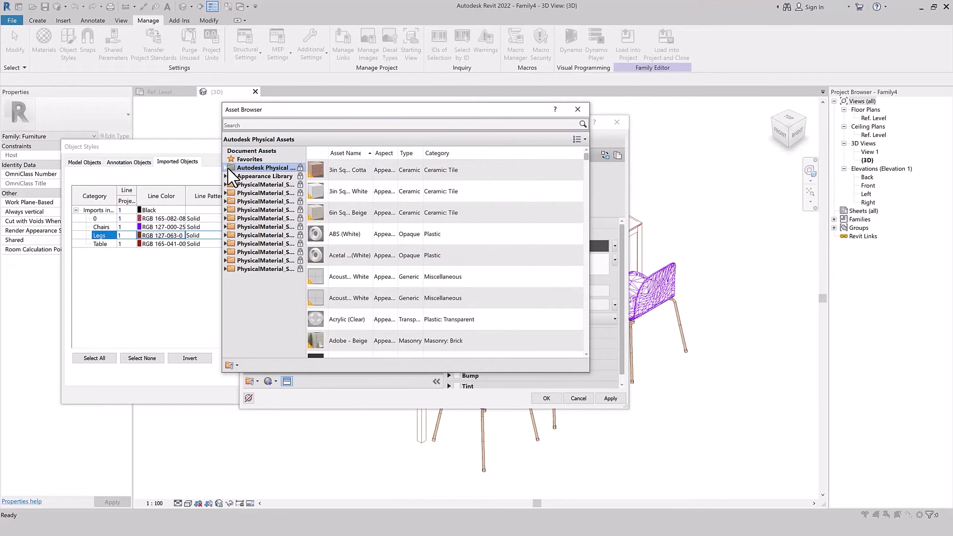
{"action": "left_click", "coordinate": [226, 168]}
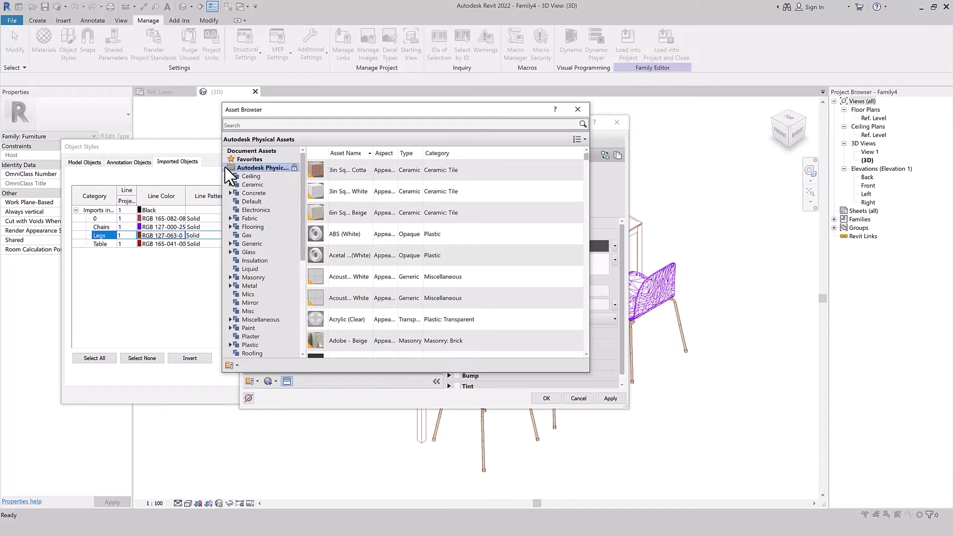
{"action": "scroll", "coordinate": [278, 298], "scroll_direction": "down", "scroll_amount": 5}
{"action": "scroll", "coordinate": [284, 347], "scroll_direction": "down", "scroll_amount": 2}
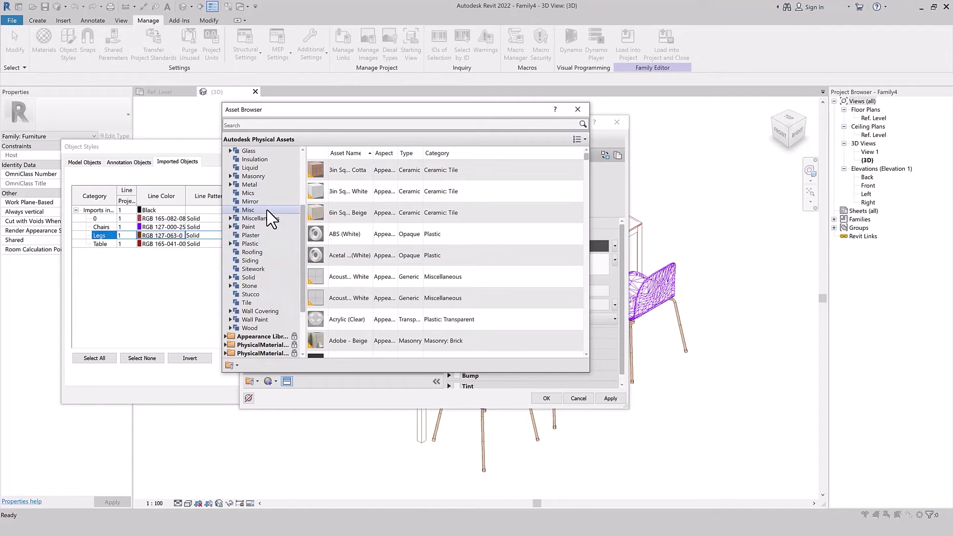
{"action": "left_click", "coordinate": [270, 184]}
{"action": "scroll", "coordinate": [509, 288], "scroll_direction": "down", "scroll_amount": 3}
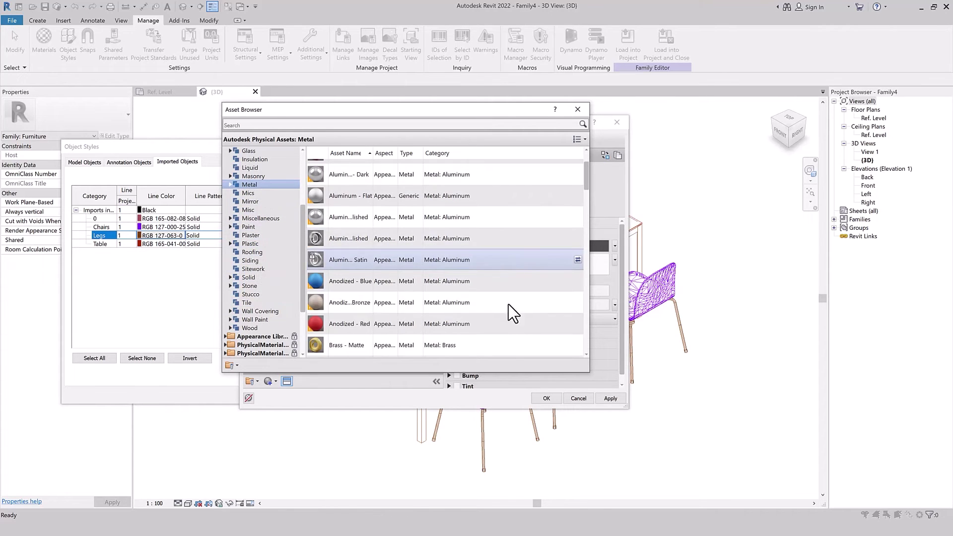
{"action": "scroll", "coordinate": [510, 318], "scroll_direction": "down", "scroll_amount": 3}
{"action": "scroll", "coordinate": [509, 324], "scroll_direction": "down", "scroll_amount": 2}
{"action": "scroll", "coordinate": [510, 328], "scroll_direction": "down", "scroll_amount": 2}
{"action": "scroll", "coordinate": [509, 341], "scroll_direction": "down", "scroll_amount": 2}
{"action": "scroll", "coordinate": [510, 343], "scroll_direction": "down", "scroll_amount": 2}
{"action": "scroll", "coordinate": [510, 342], "scroll_direction": "down", "scroll_amount": 2}
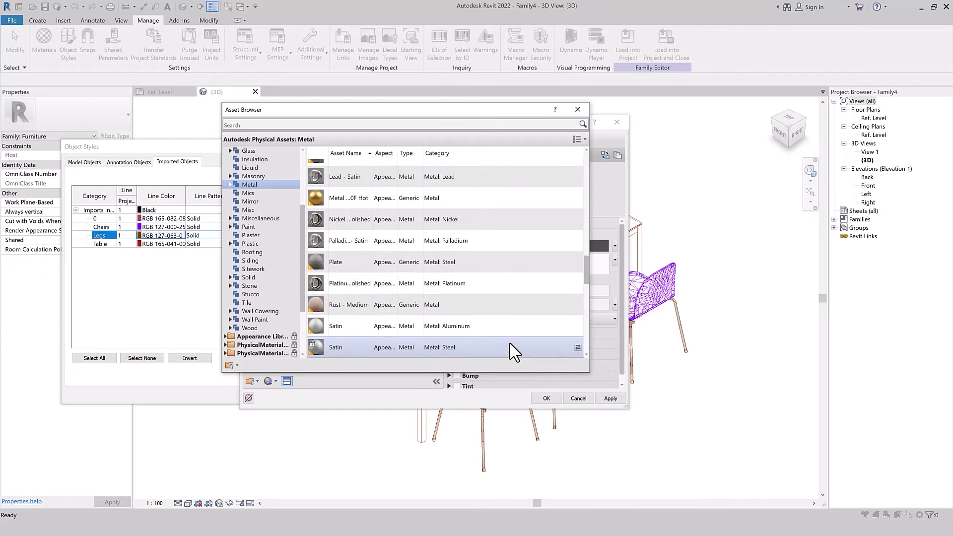
{"action": "scroll", "coordinate": [510, 342], "scroll_direction": "down", "scroll_amount": 2}
{"action": "scroll", "coordinate": [510, 343], "scroll_direction": "down", "scroll_amount": 2}
{"action": "scroll", "coordinate": [459, 325], "scroll_direction": "down", "scroll_amount": 2}
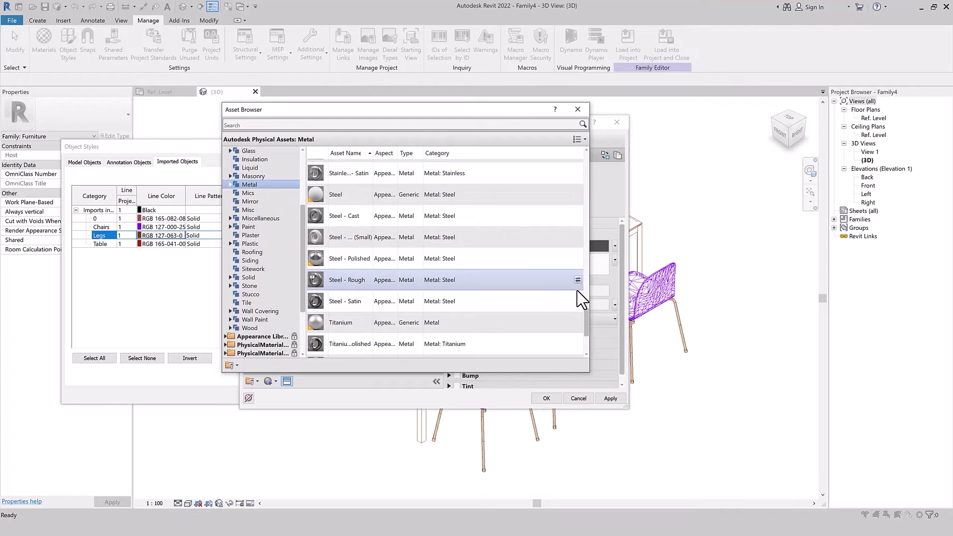
{"action": "left_click", "coordinate": [577, 280]}
- Make Legs shading follow the render appearance and confirm the material
{"action": "left_click", "coordinate": [577, 109]}
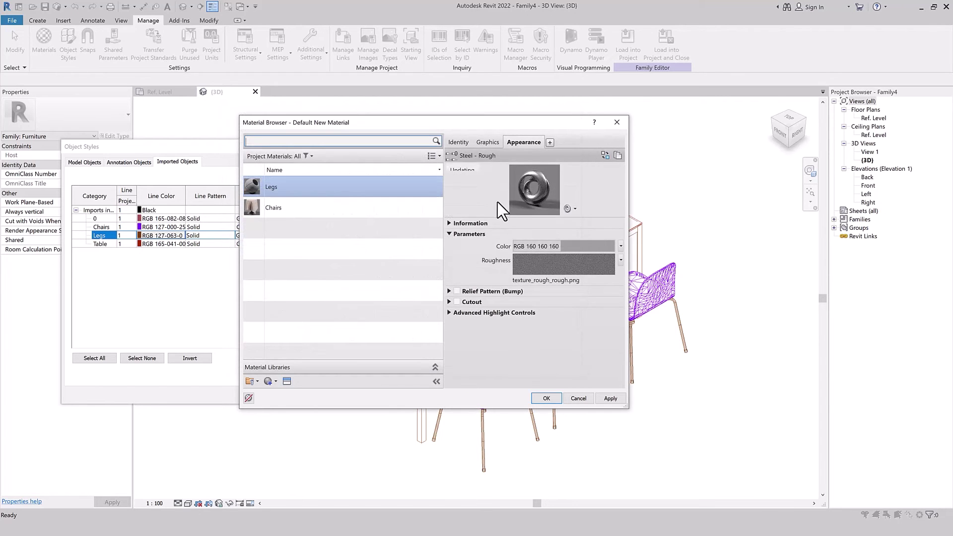
{"action": "left_click", "coordinate": [488, 142]}
{"action": "left_click", "coordinate": [516, 167]}
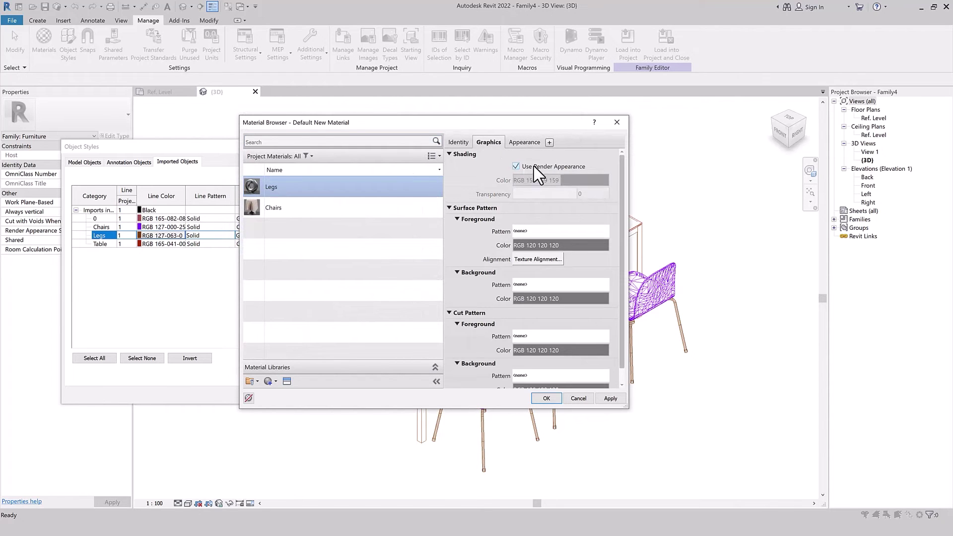
{"action": "left_click", "coordinate": [546, 399]}
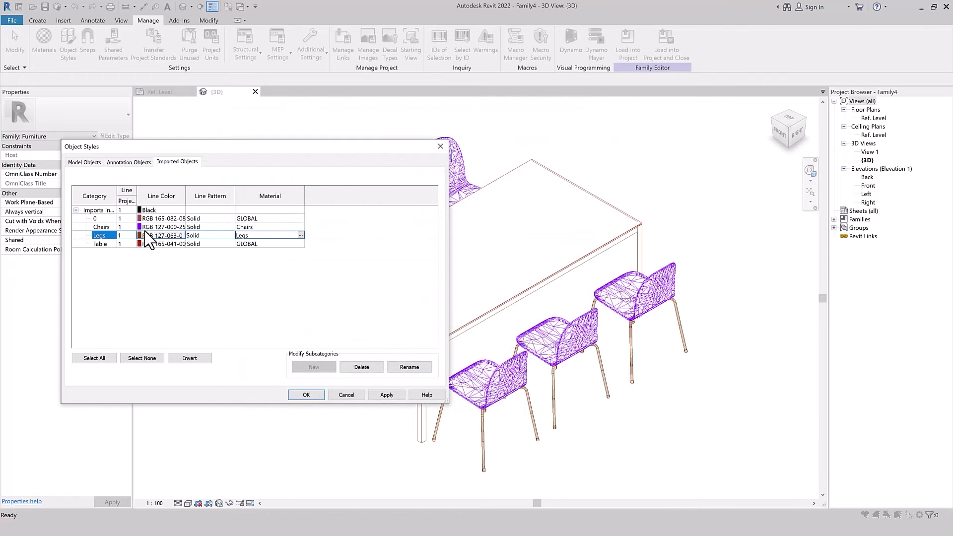
{"action": "left_click", "coordinate": [301, 243]}
- Create a new material for the Table subcategory named Table
{"action": "left_click", "coordinate": [301, 244]}
{"action": "left_click", "coordinate": [271, 381]}
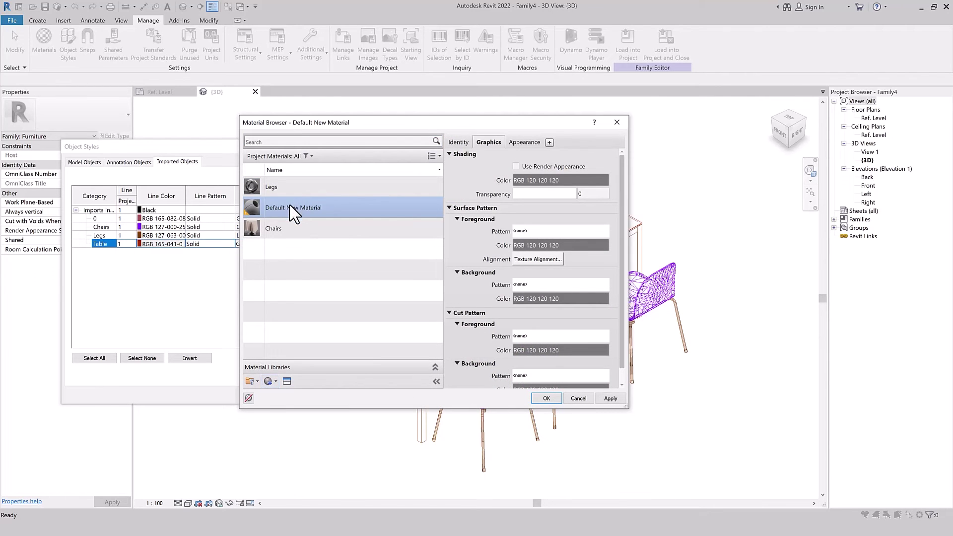
{"action": "right_click", "coordinate": [291, 206]}
{"action": "left_click", "coordinate": [311, 229]}
{"action": "type", "text": "Table"}
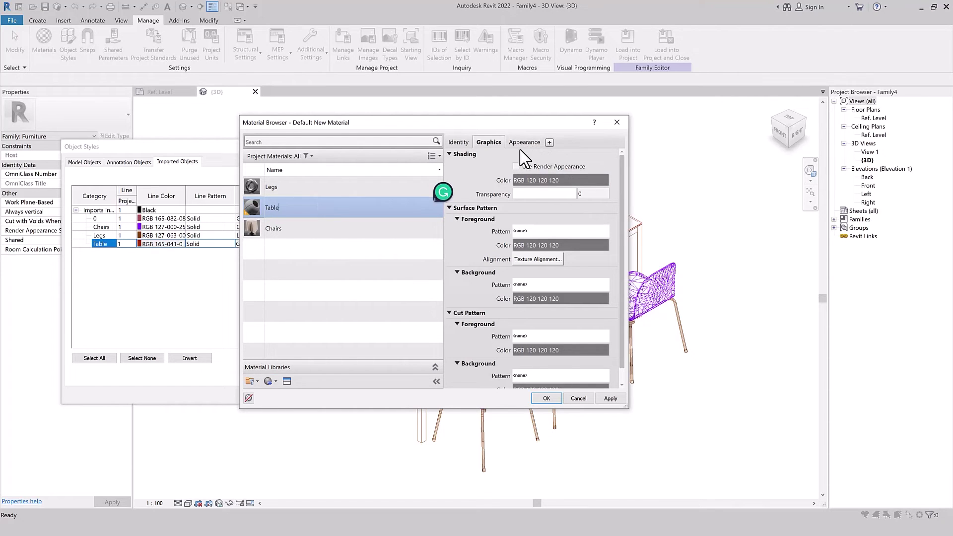
{"action": "key", "text": "Return"}
- Give Table the Stone Quartz - White appearance, with shading using the render appearance
{"action": "left_click", "coordinate": [525, 143]}
{"action": "left_click", "coordinate": [605, 155]}
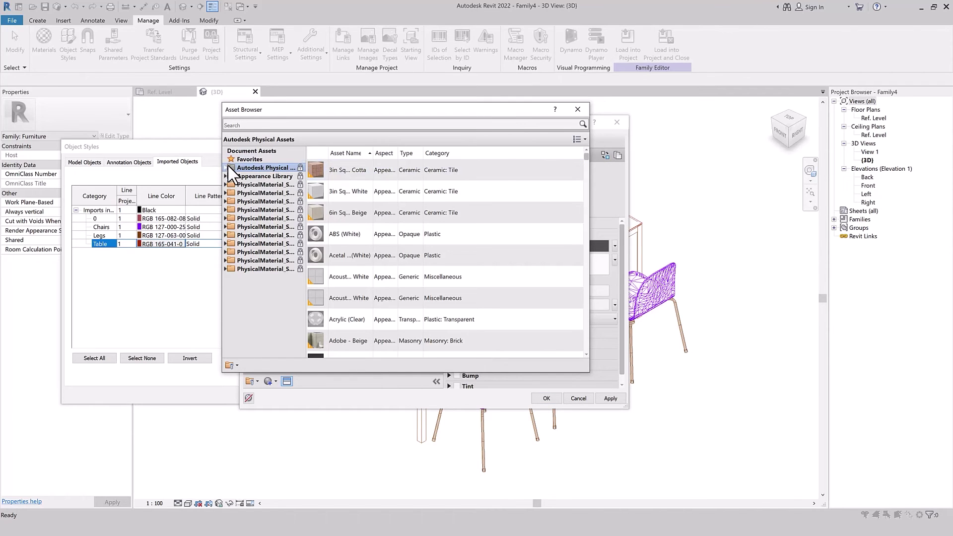
{"action": "left_click", "coordinate": [227, 168]}
{"action": "scroll", "coordinate": [258, 305], "scroll_direction": "down", "scroll_amount": 3}
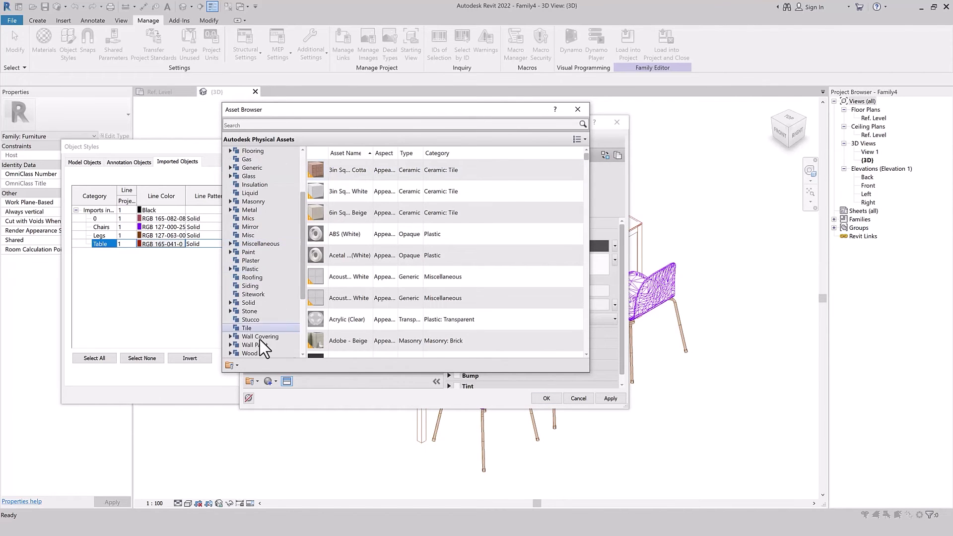
{"action": "scroll", "coordinate": [264, 339], "scroll_direction": "up", "scroll_amount": 1}
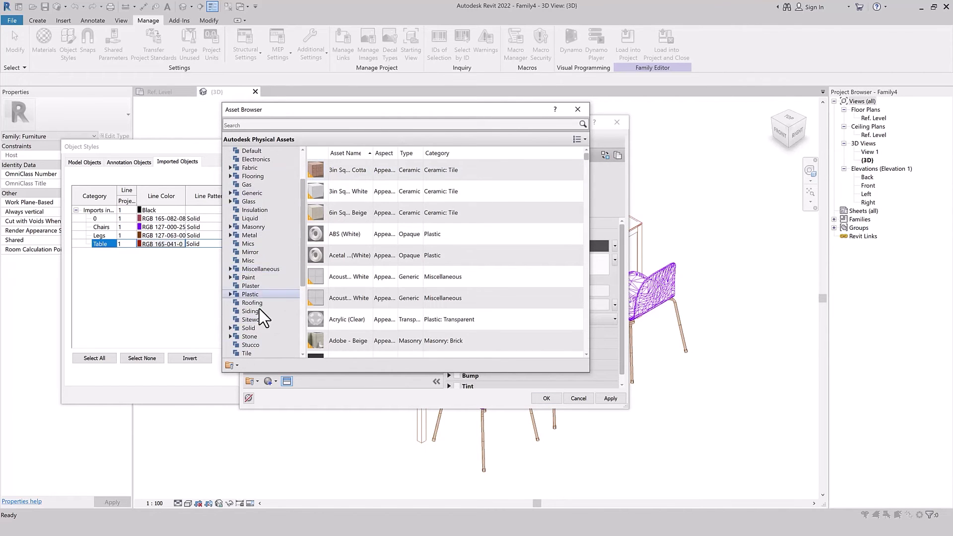
{"action": "left_click", "coordinate": [250, 336]}
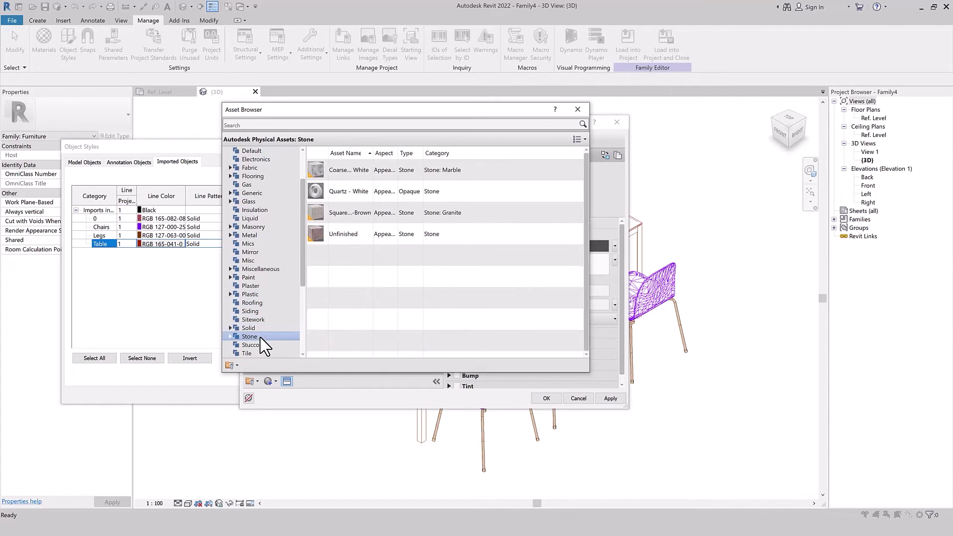
{"action": "mouse_move", "coordinate": [447, 191]}
{"action": "left_click", "coordinate": [584, 192]}
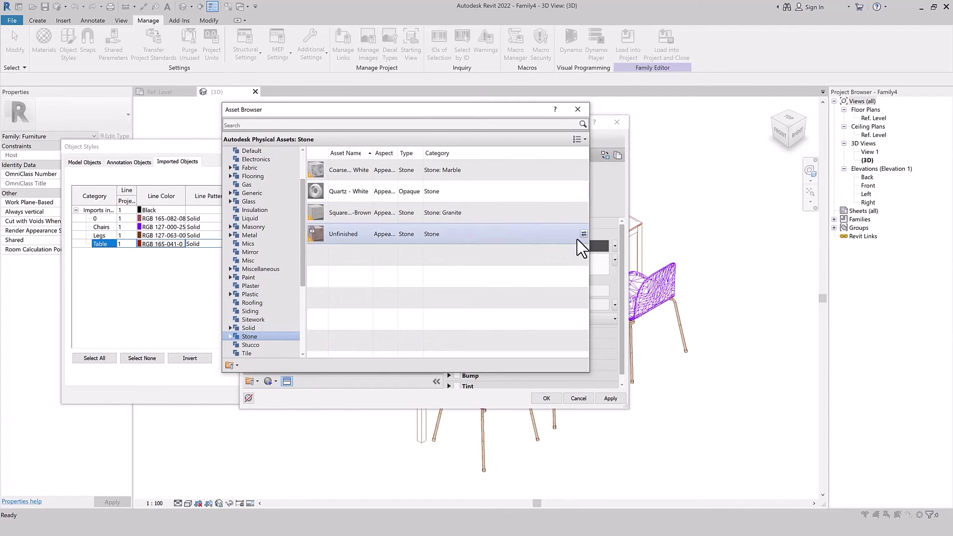
{"action": "left_click", "coordinate": [577, 109]}
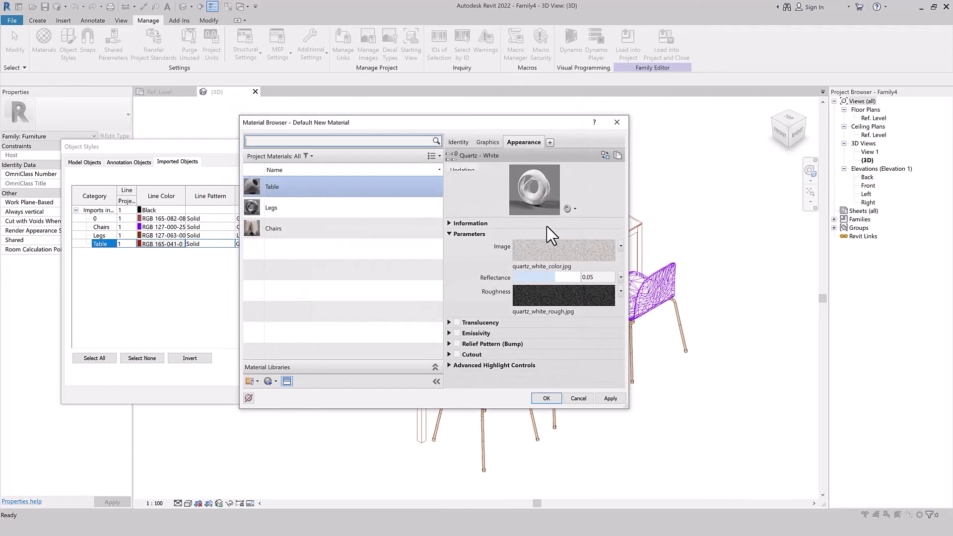
{"action": "left_click", "coordinate": [490, 143]}
{"action": "left_click", "coordinate": [516, 166]}
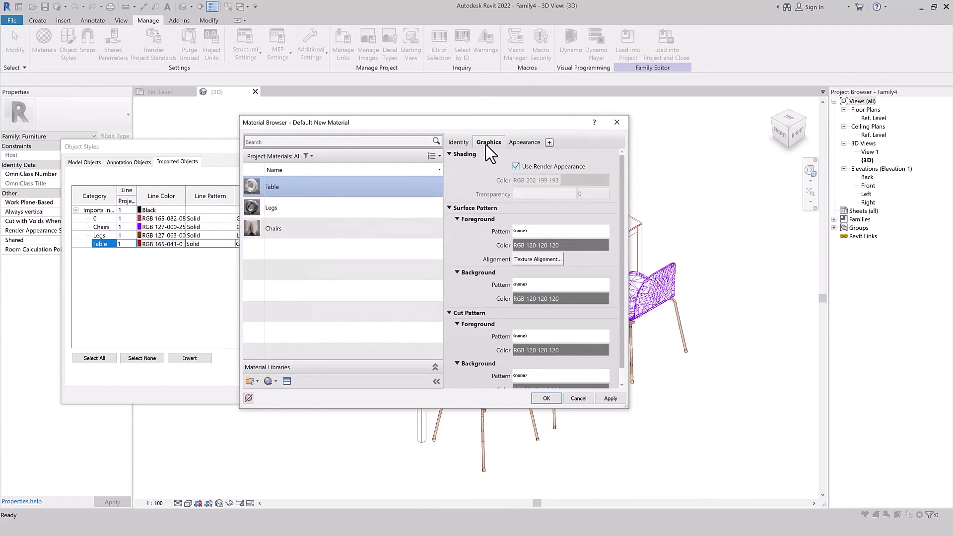
- Accept the Table material and assign it to the Chairs subcategory as well
{"action": "left_click", "coordinate": [546, 398]}
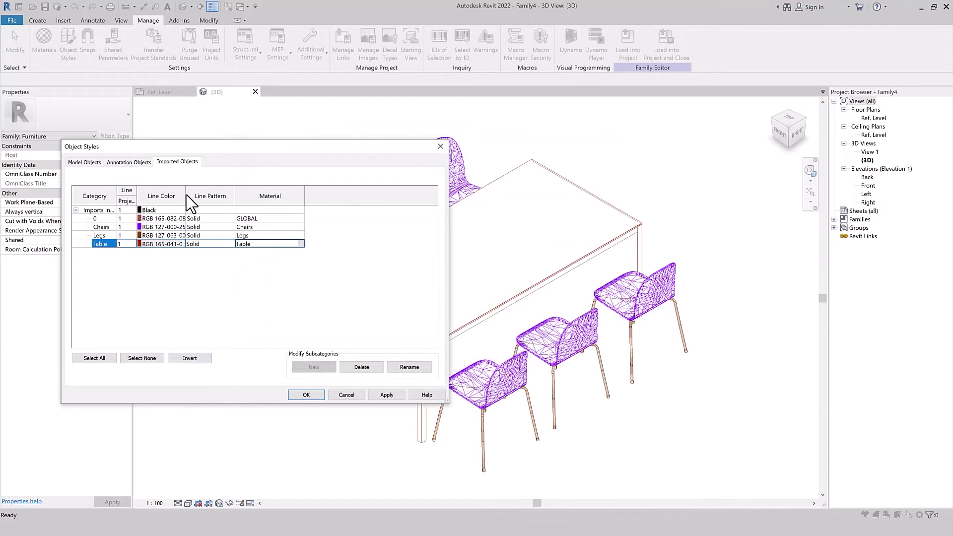
{"action": "left_click_drag", "start_coordinate": [185, 196], "coordinate": [205, 196]}
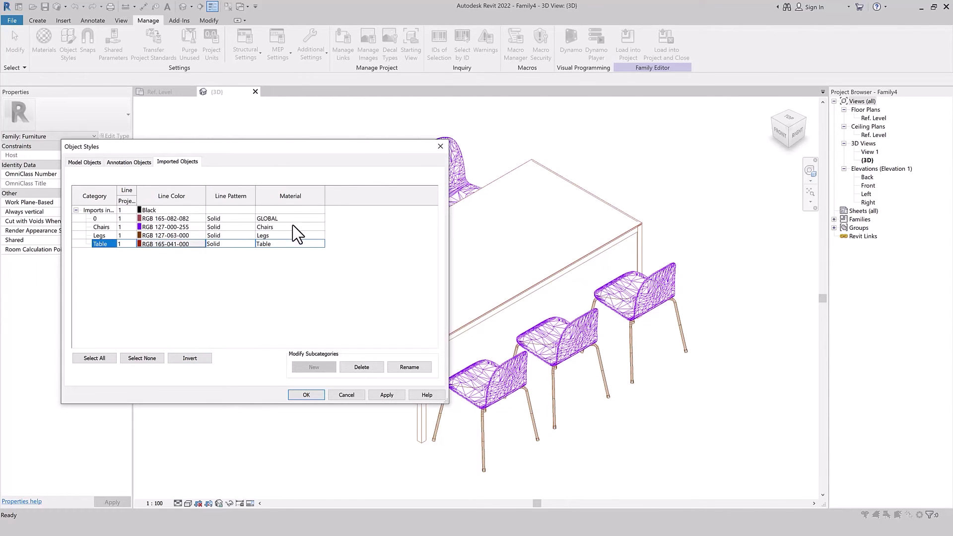
{"action": "left_click", "coordinate": [322, 227]}
{"action": "left_click", "coordinate": [321, 227]}
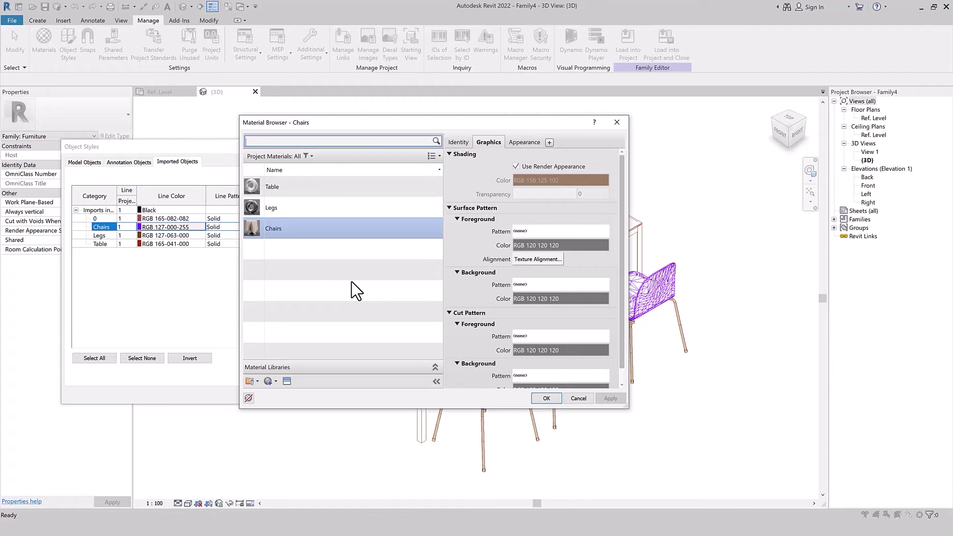
{"action": "left_click", "coordinate": [329, 221]}
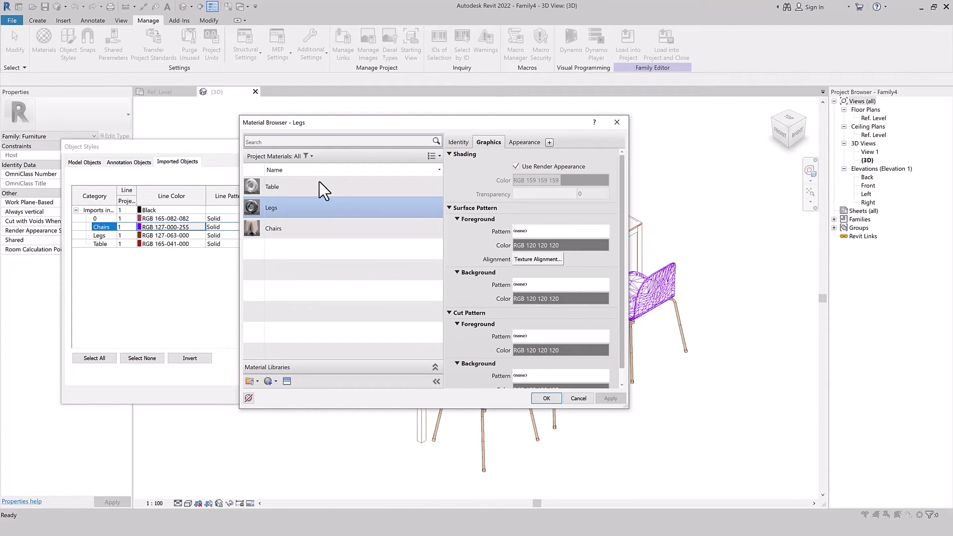
{"action": "left_click", "coordinate": [280, 184]}
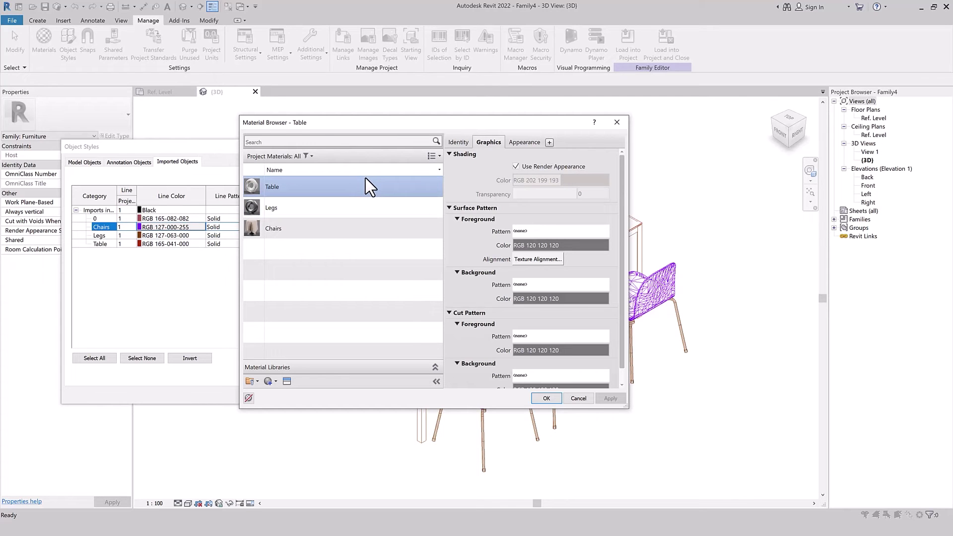
{"action": "left_click", "coordinate": [546, 398]}
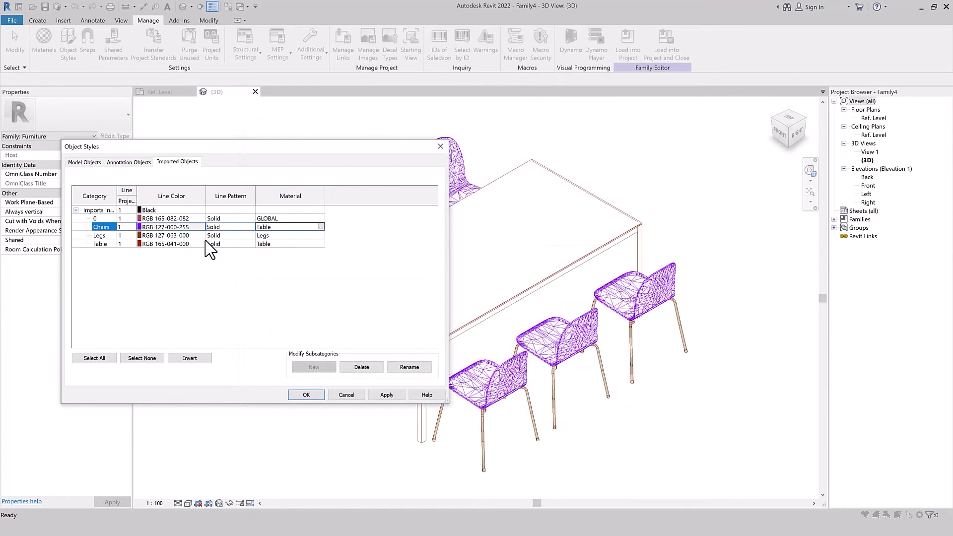
{"action": "left_click", "coordinate": [184, 226]}
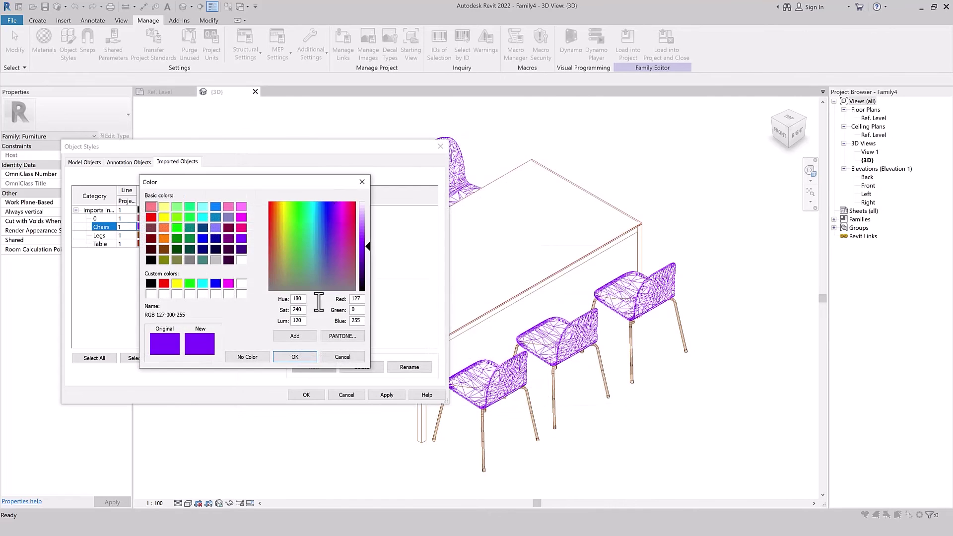
- Set the Chairs line colour to RGB 156-125-102
{"action": "left_click_drag", "start_coordinate": [360, 299], "coordinate": [345, 292]}
{"action": "type", "text": "15"}
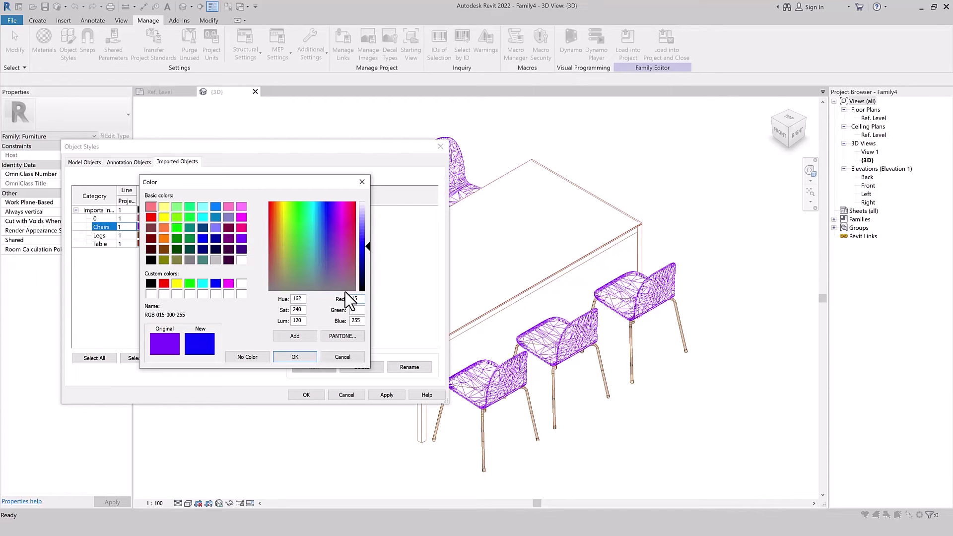
{"action": "type", "text": "6"}
{"action": "key", "text": "Tab"}
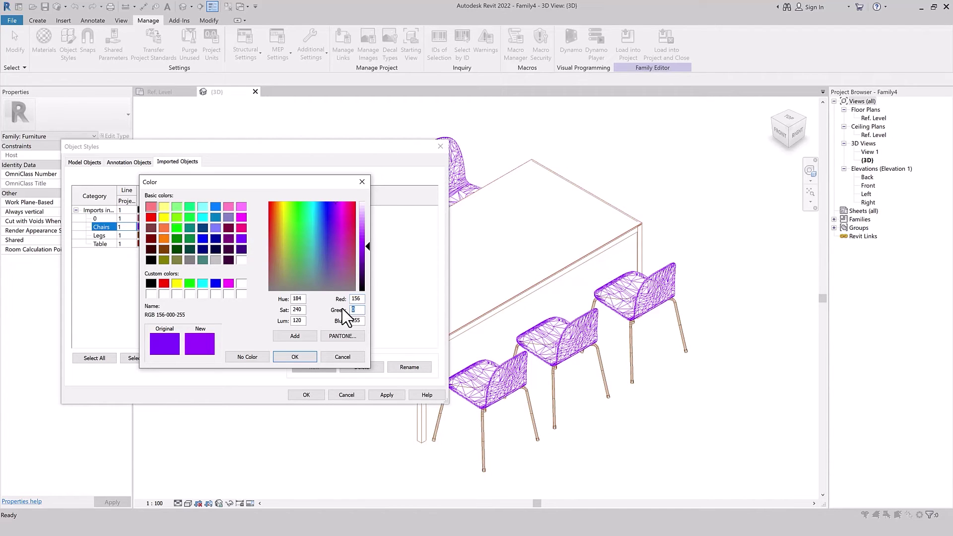
{"action": "type", "text": "125"}
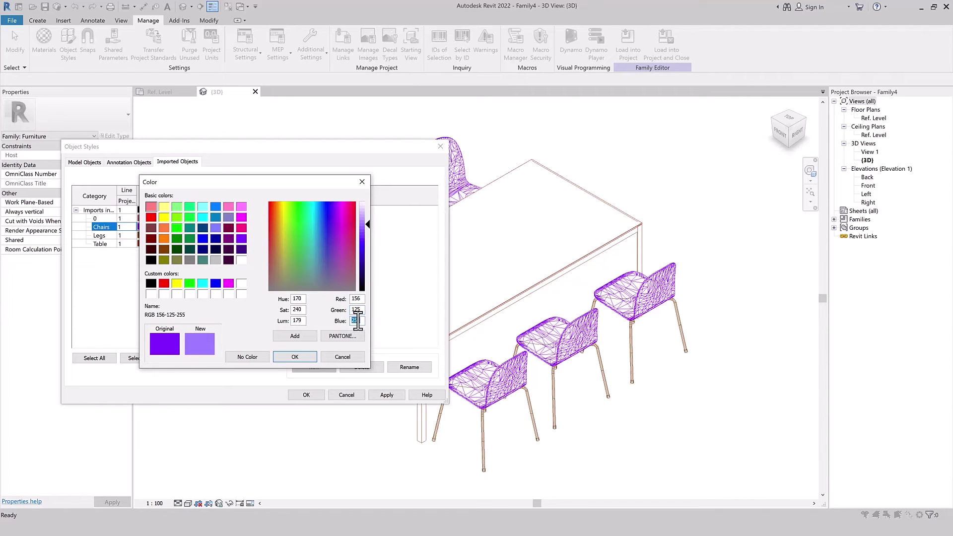
{"action": "type", "text": "10"}
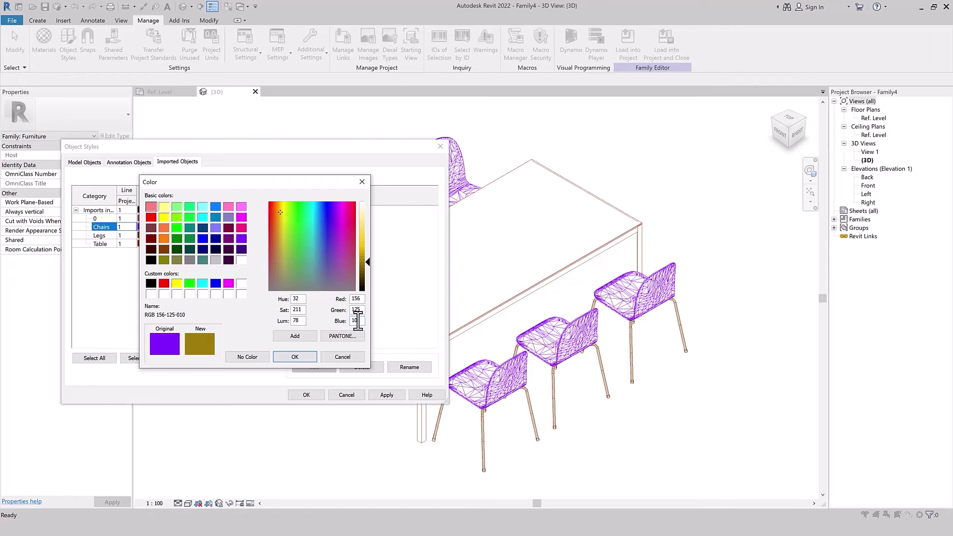
{"action": "type", "text": "2"}
{"action": "left_click", "coordinate": [296, 358]}
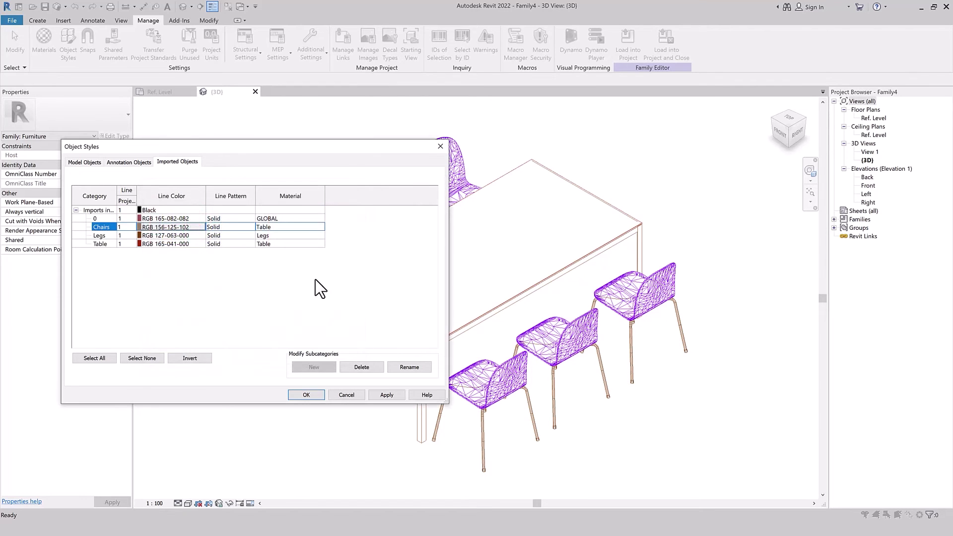
- Set the Legs line colour to grey RGB 159-159-159
{"action": "left_click", "coordinate": [171, 235]}
{"action": "double_click", "coordinate": [365, 298]}
{"action": "type", "text": "159"}
{"action": "key", "text": "Tab"}
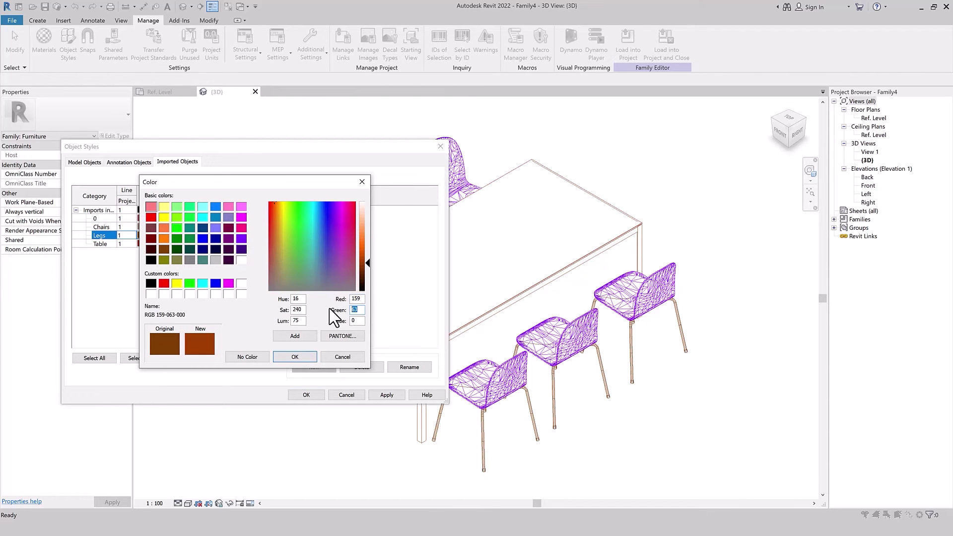
{"action": "type", "text": "159"}
{"action": "key", "text": "Tab"}
{"action": "type", "text": "59"}
{"action": "left_click", "coordinate": [295, 357]}
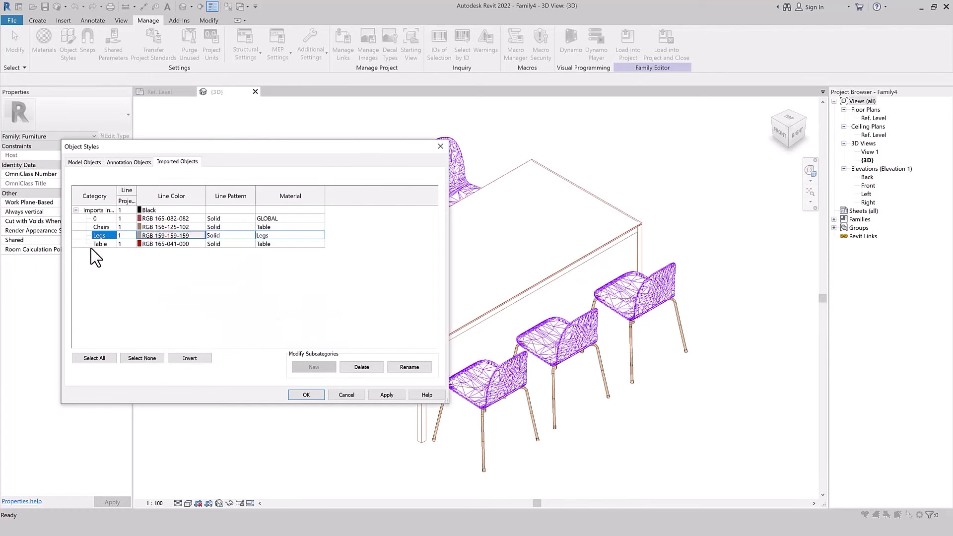
- Set the Table line colour to RGB 202-199-193 and apply the Object Styles
{"action": "left_click", "coordinate": [198, 243]}
{"action": "left_click", "coordinate": [198, 243]}
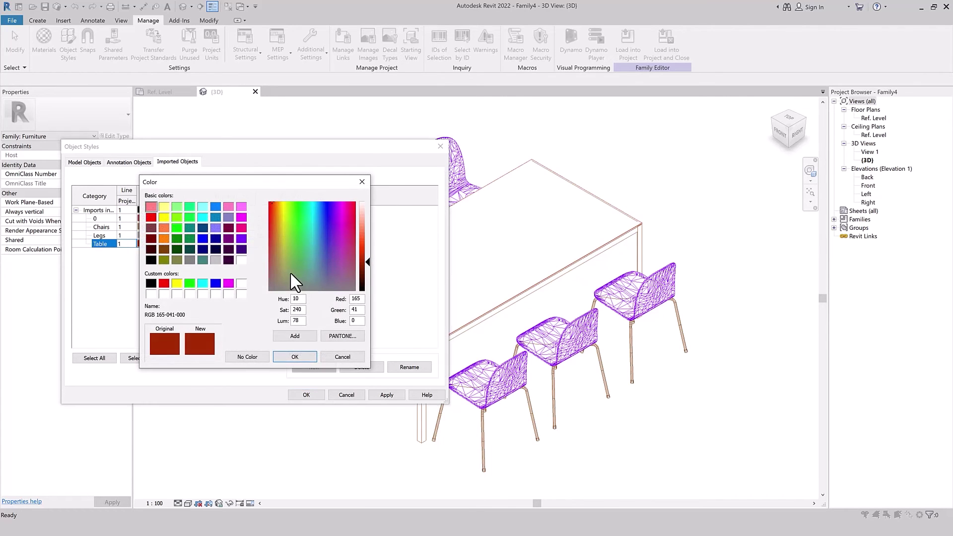
{"action": "double_click", "coordinate": [361, 300]}
{"action": "type", "text": "202"}
{"action": "double_click", "coordinate": [354, 309]}
{"action": "type", "text": "199"}
{"action": "double_click", "coordinate": [347, 321]}
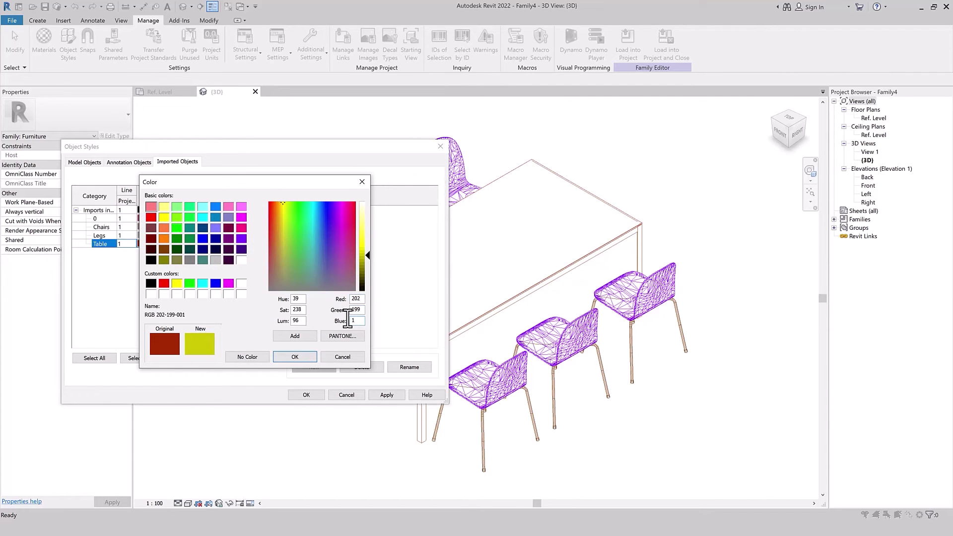
{"action": "type", "text": "93"}
{"action": "left_click", "coordinate": [295, 357]}
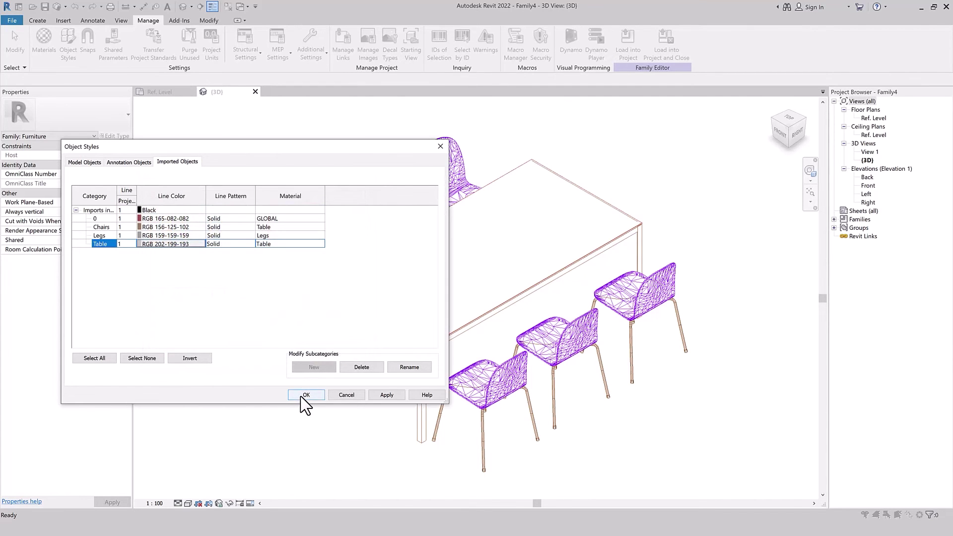
{"action": "left_click", "coordinate": [304, 395]}
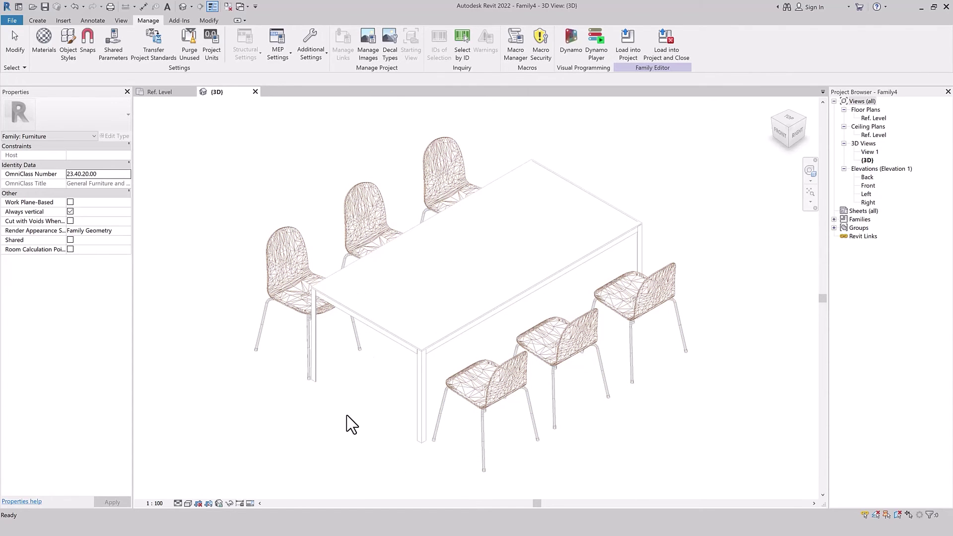
- Switch the 3D view to the Shaded display style with edges turned off
{"action": "left_click", "coordinate": [188, 503]}
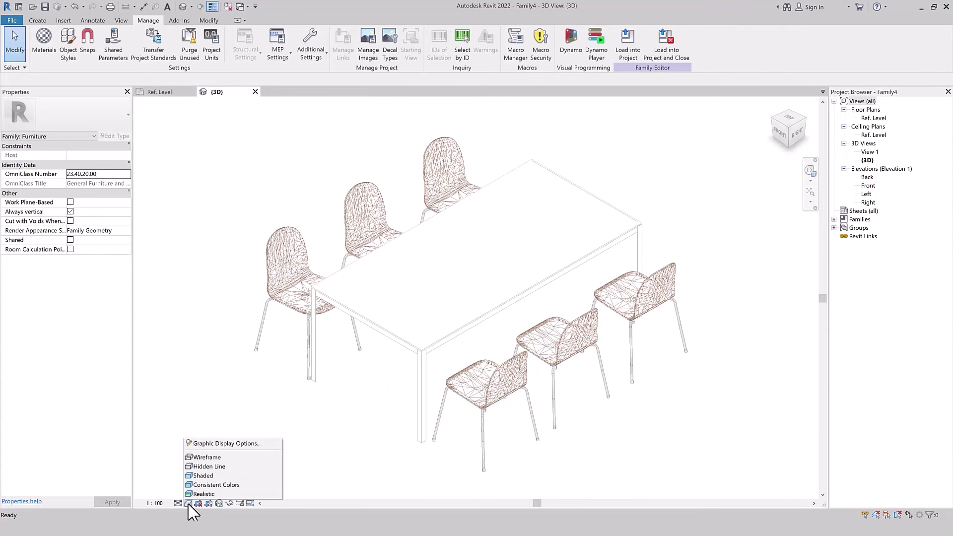
{"action": "left_click", "coordinate": [223, 476]}
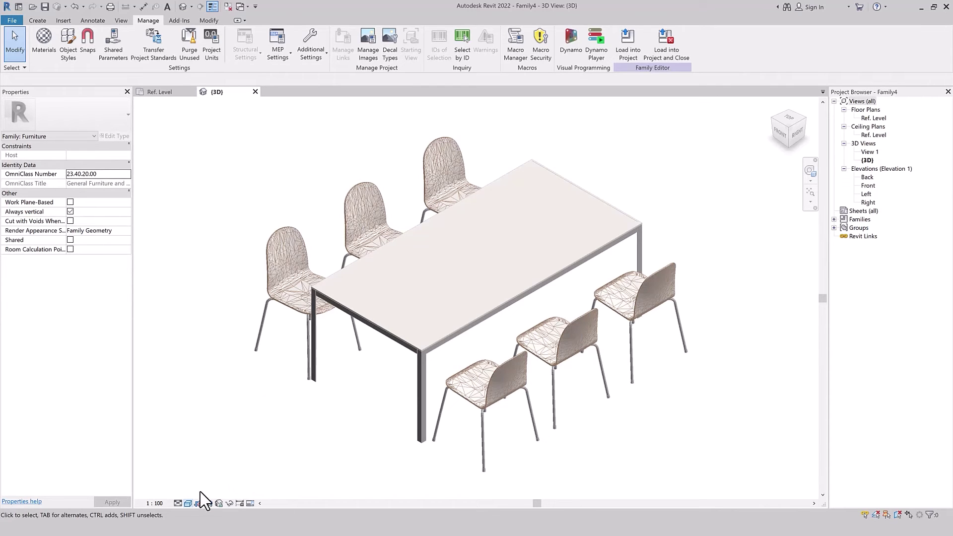
{"action": "left_click", "coordinate": [189, 503]}
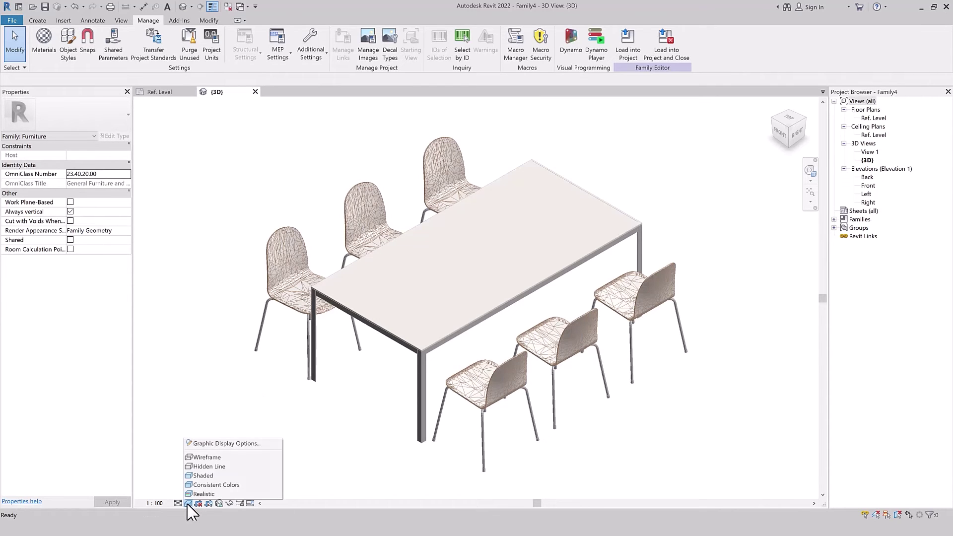
{"action": "left_click", "coordinate": [224, 443]}
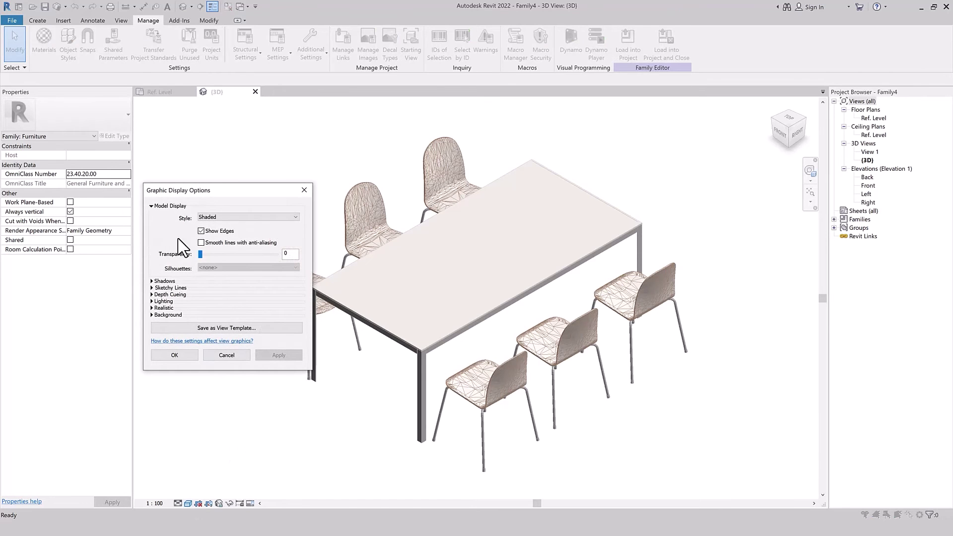
{"action": "left_click", "coordinate": [218, 218]}
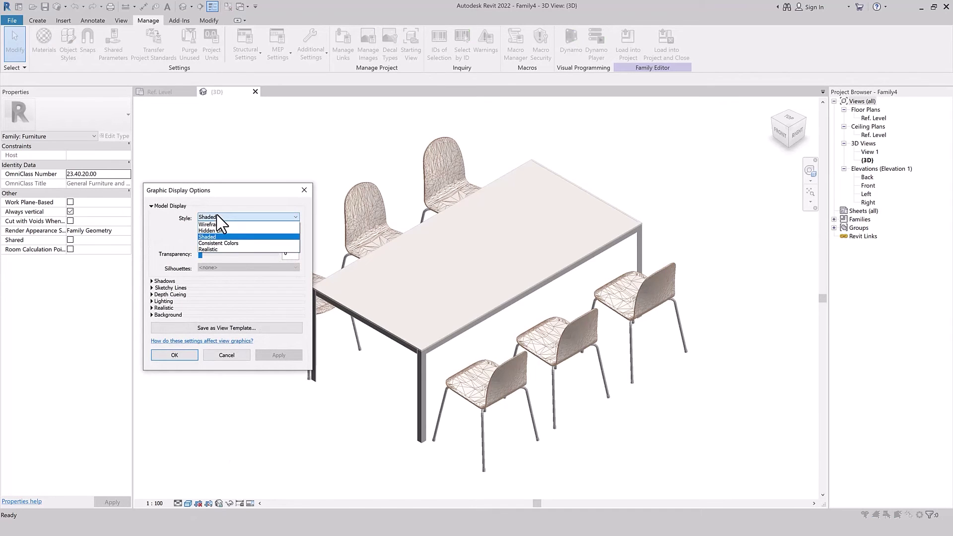
{"action": "left_click", "coordinate": [218, 243]}
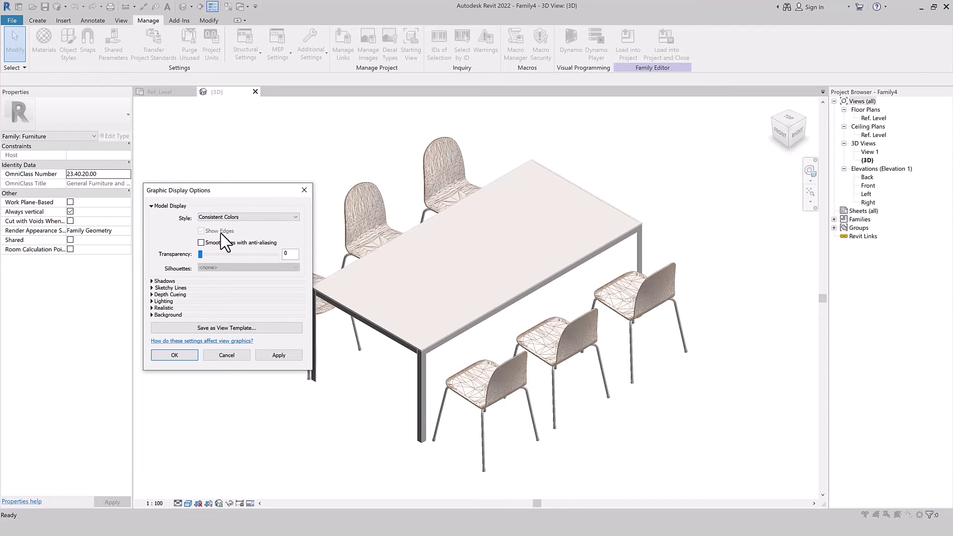
{"action": "left_click", "coordinate": [235, 217]}
{"action": "left_click", "coordinate": [223, 237]}
{"action": "left_click", "coordinate": [200, 231]}
{"action": "left_click", "coordinate": [273, 355]}
- Apply the Realistic display style to the 3D view and check the furniture
{"action": "left_click", "coordinate": [233, 218]}
{"action": "left_click", "coordinate": [213, 249]}
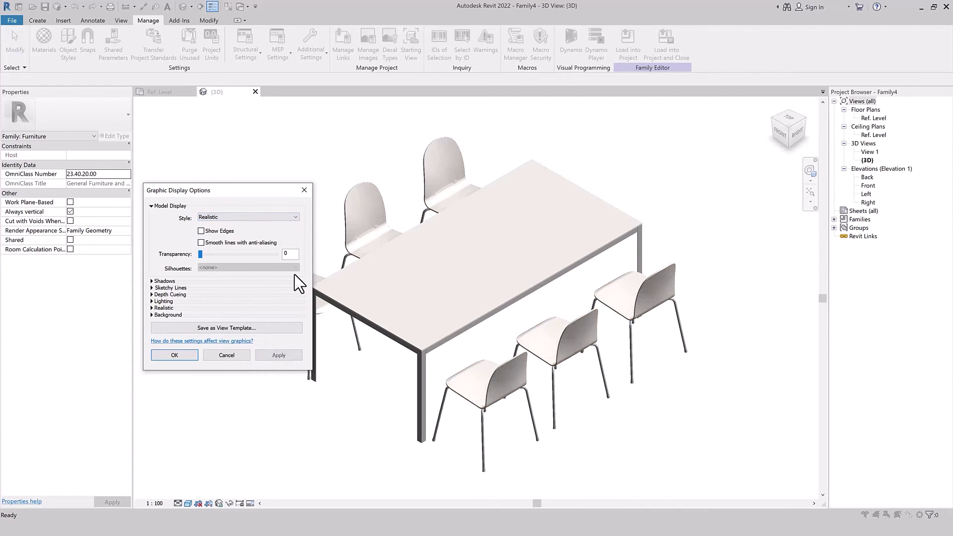
{"action": "left_click", "coordinate": [273, 355]}
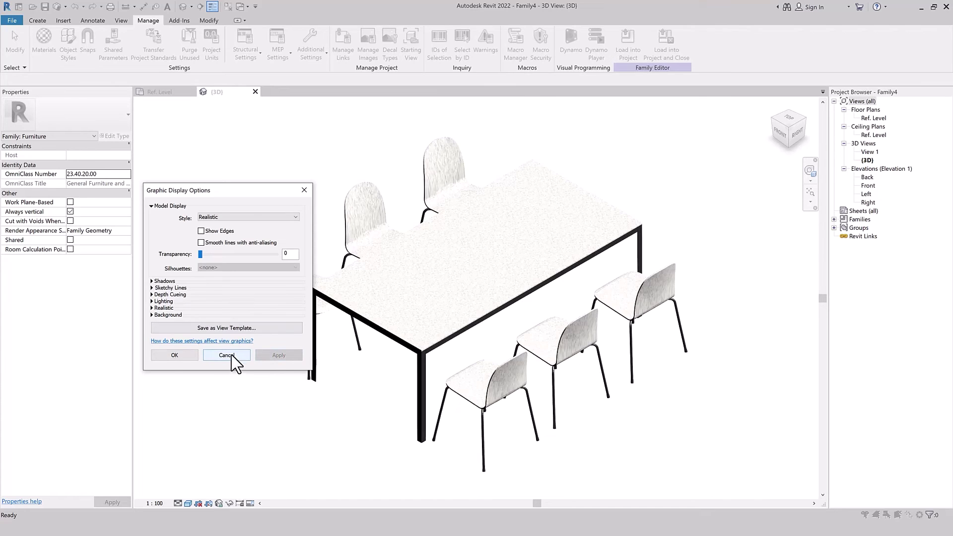
{"action": "left_click", "coordinate": [166, 356]}
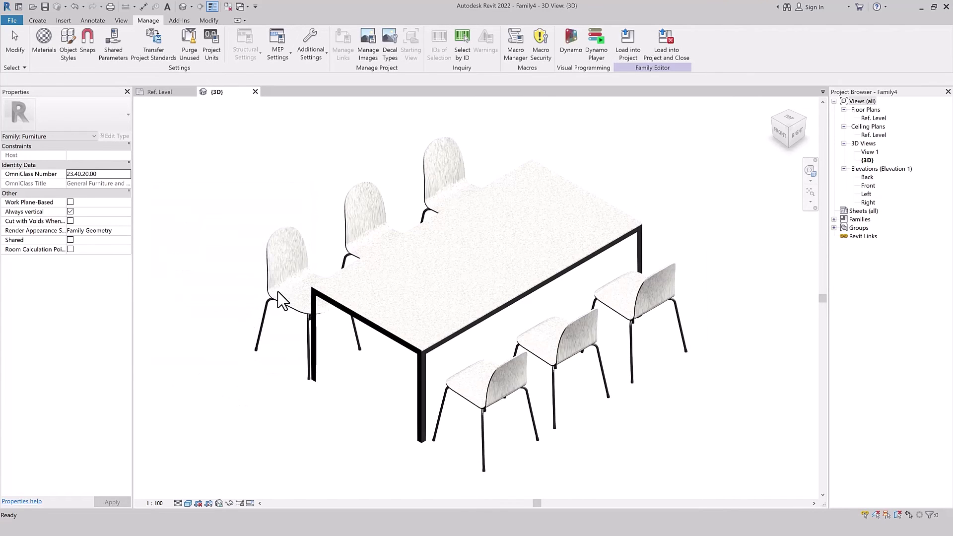
{"action": "left_click", "coordinate": [276, 268]}
{"action": "left_click", "coordinate": [231, 203]}
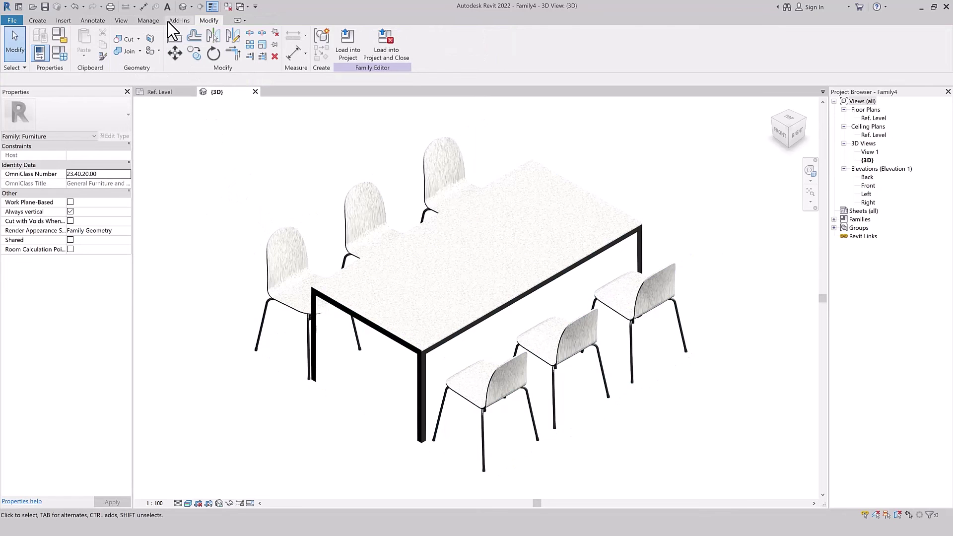
- Under Object Styles > Imported Objects, set the Chairs subcategory material to Chairs
{"action": "left_click", "coordinate": [144, 22]}
{"action": "left_click", "coordinate": [68, 41]}
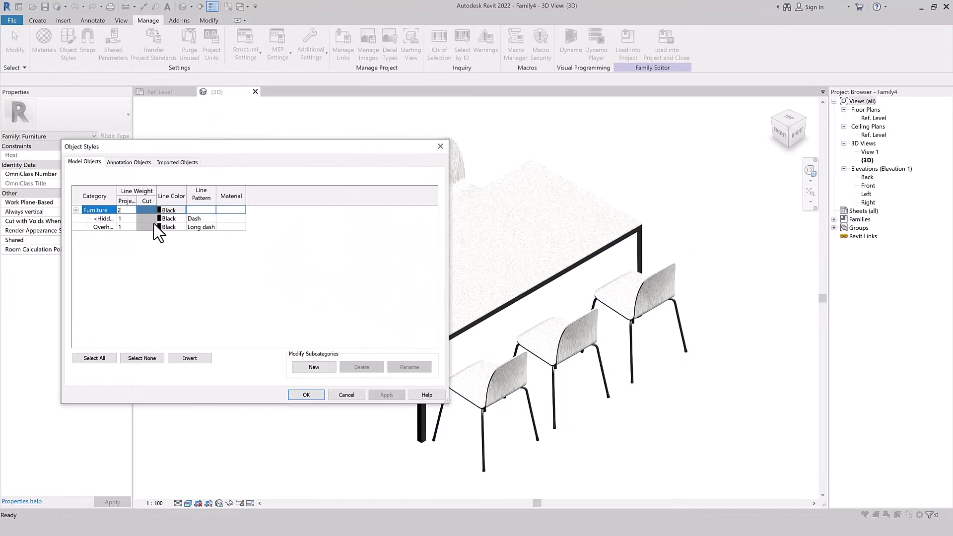
{"action": "left_click", "coordinate": [192, 163]}
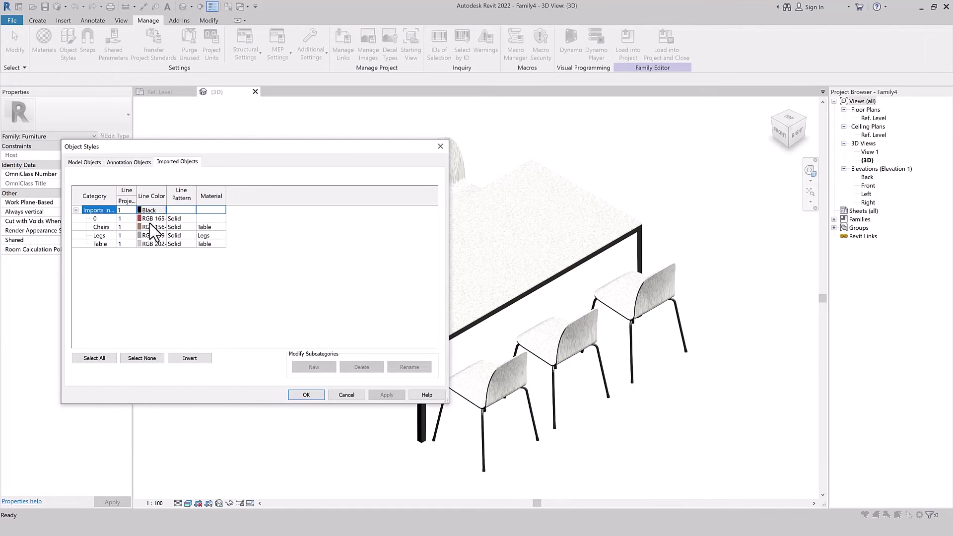
{"action": "left_click", "coordinate": [217, 228]}
{"action": "left_click", "coordinate": [219, 227]}
{"action": "left_click", "coordinate": [221, 227]}
{"action": "left_click", "coordinate": [278, 228]}
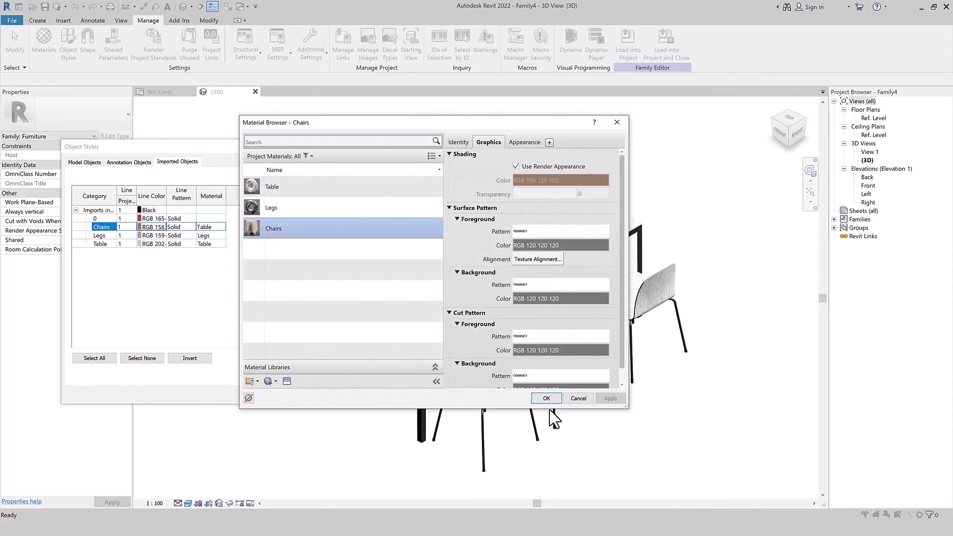
{"action": "left_click", "coordinate": [546, 398]}
{"action": "left_click", "coordinate": [304, 396]}
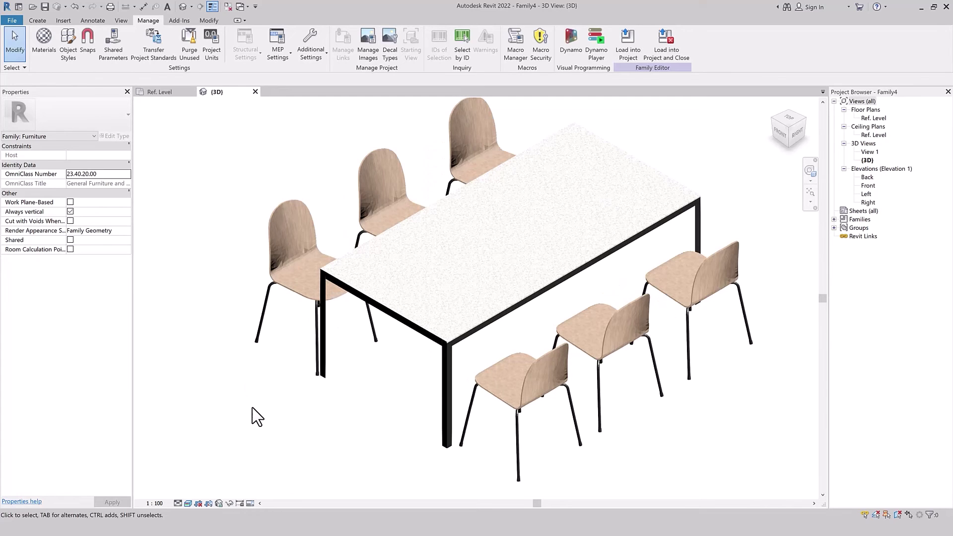
{"action": "scroll", "coordinate": [263, 403], "scroll_direction": "down", "scroll_amount": 1}
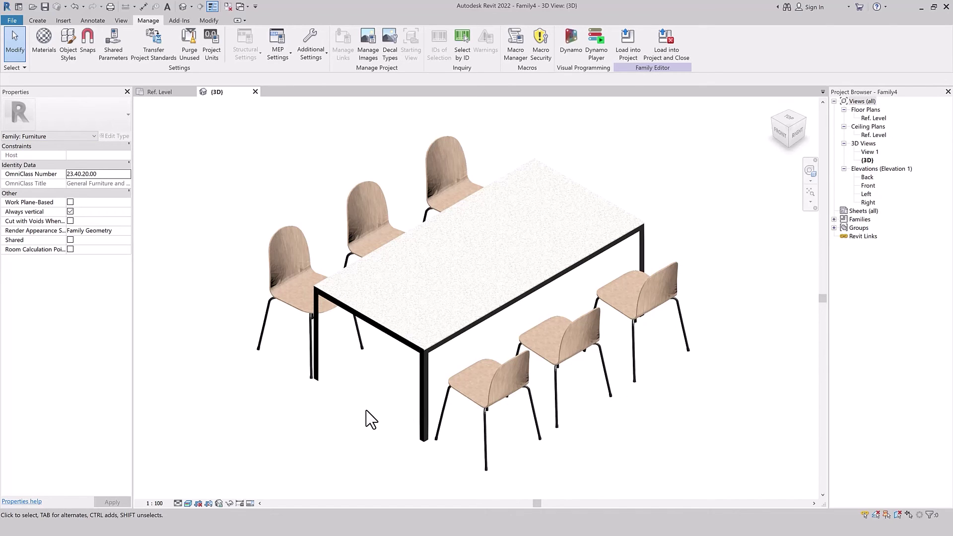
{"action": "left_click", "coordinate": [32, 22]}
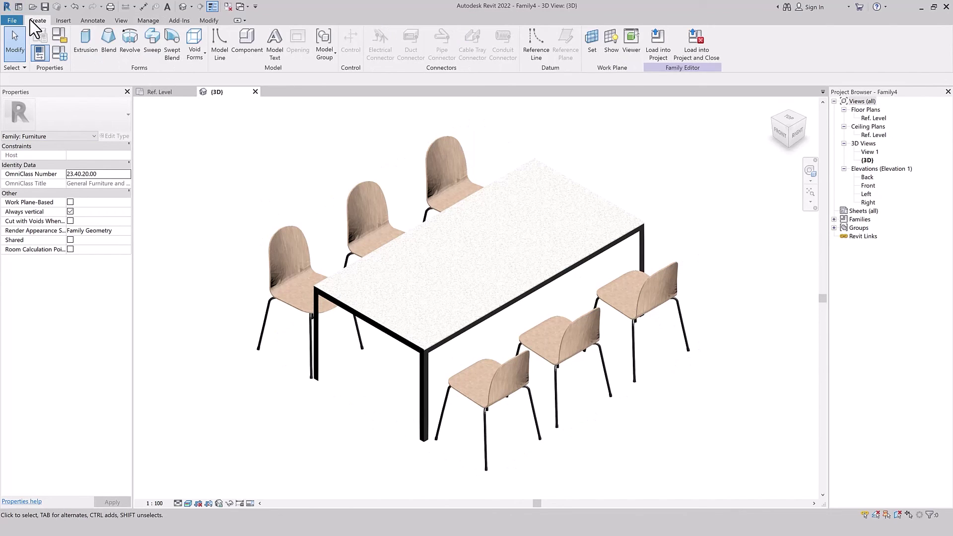
- Add a Chairs family parameter of type Material
{"action": "left_click", "coordinate": [65, 57]}
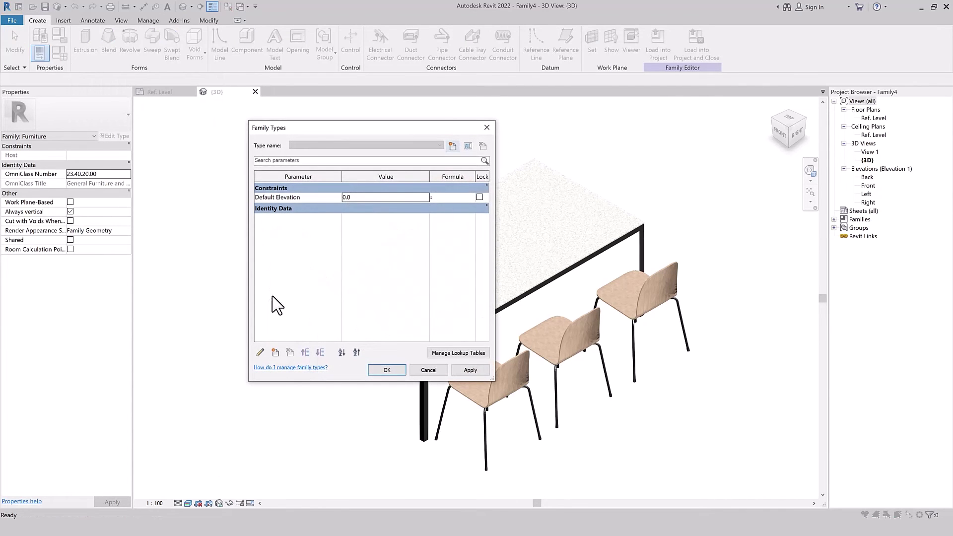
{"action": "left_click", "coordinate": [275, 353]}
{"action": "type", "text": "Chairs"}
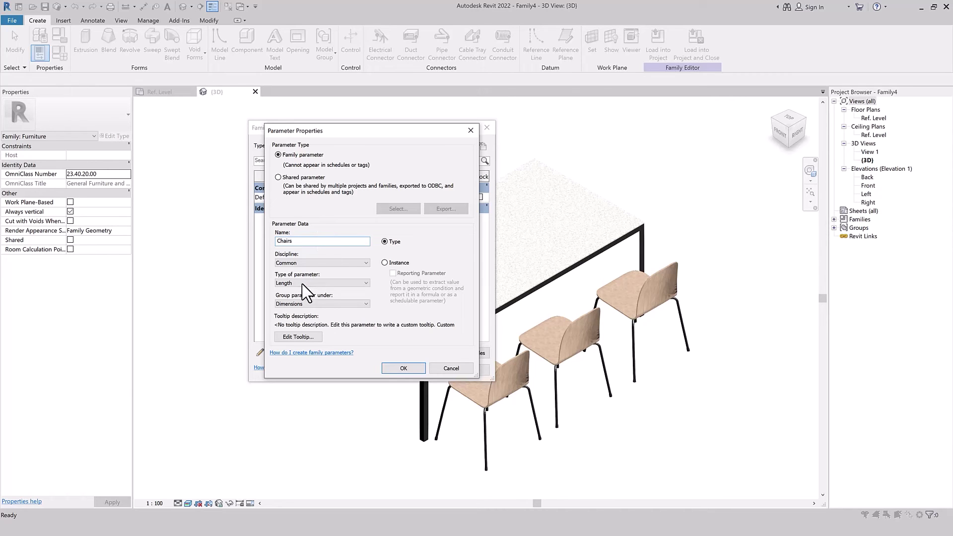
{"action": "left_click", "coordinate": [317, 282]}
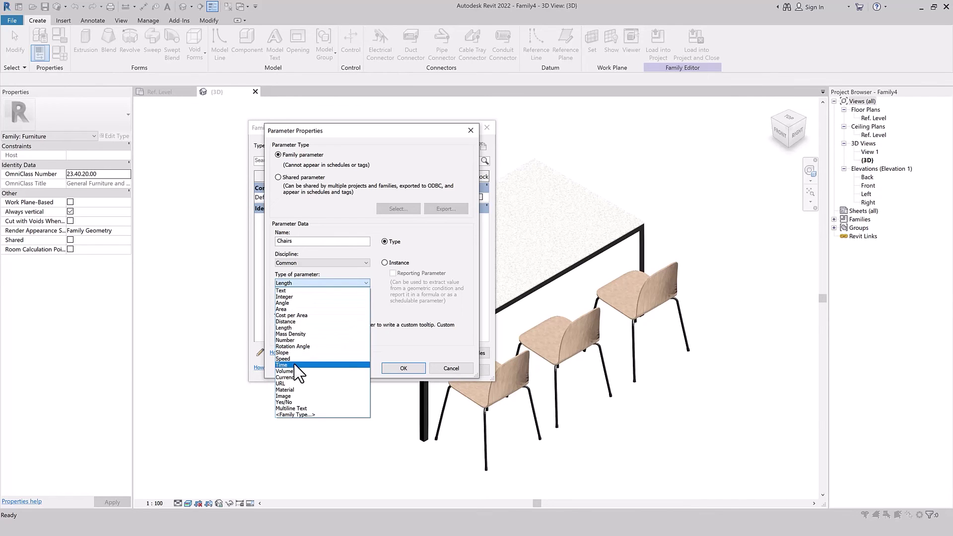
{"action": "left_click", "coordinate": [298, 390]}
{"action": "left_click", "coordinate": [403, 368]}
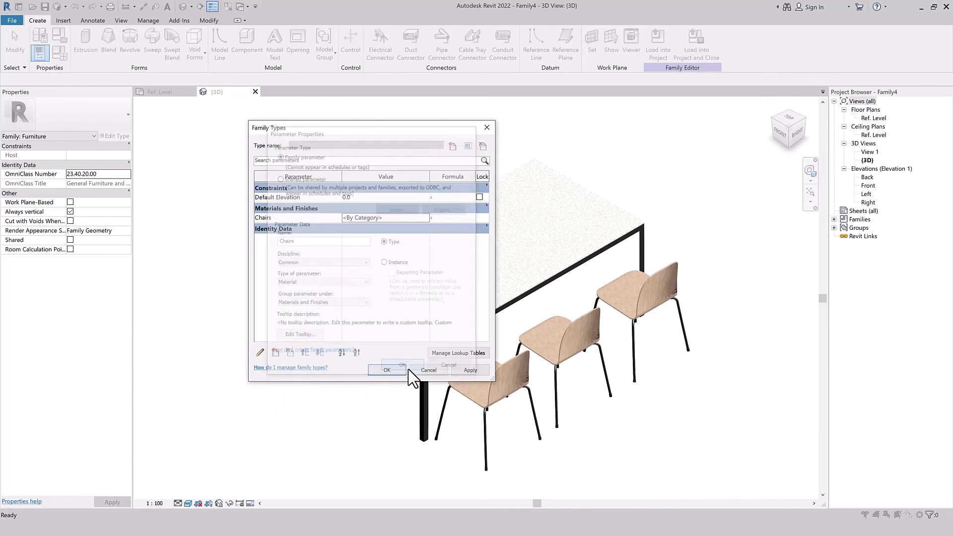
- Add a Table family parameter of type Material
{"action": "left_click", "coordinate": [275, 352]}
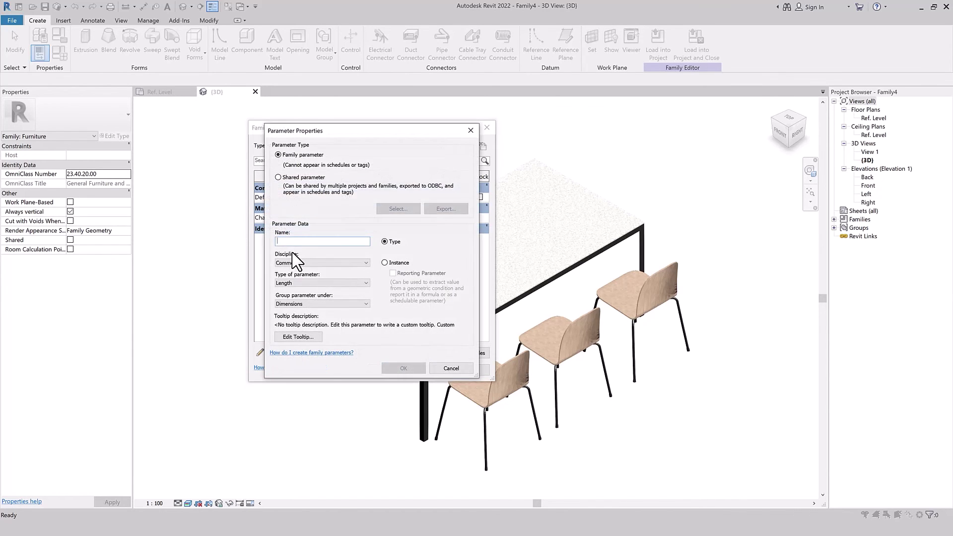
{"action": "type", "text": "TA"}
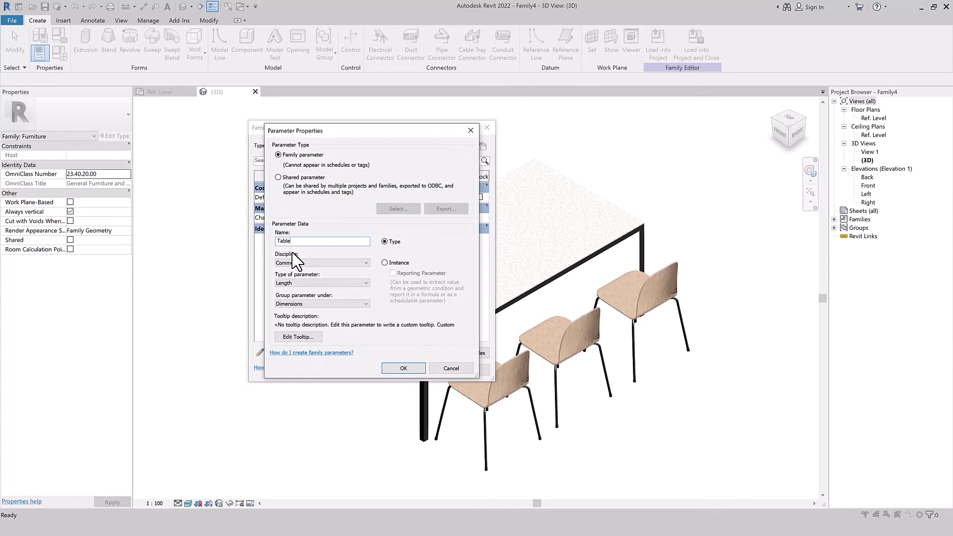
{"action": "left_click", "coordinate": [323, 283]}
{"action": "key", "text": "Escape"}
{"action": "left_click", "coordinate": [402, 367]}
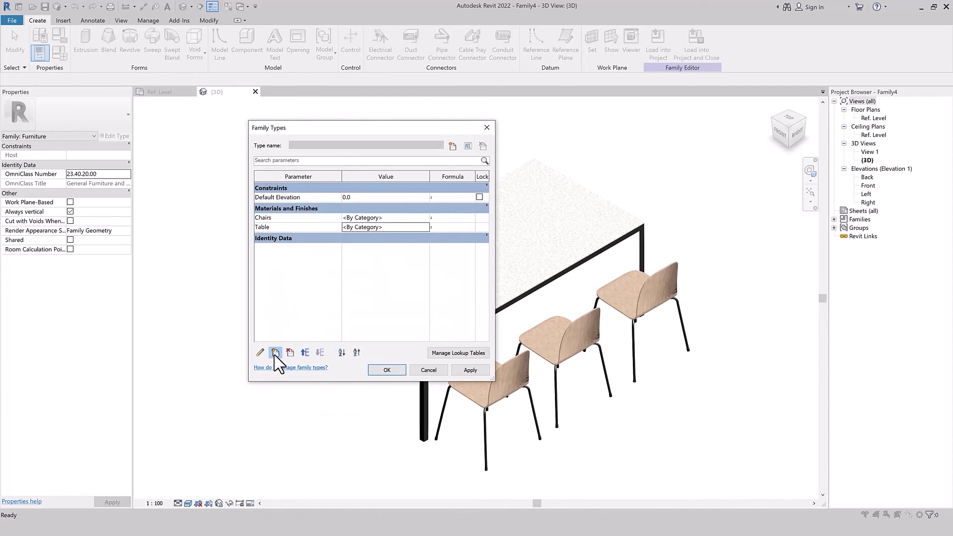
- Add a Legs family parameter of type Material
{"action": "left_click", "coordinate": [276, 352]}
{"action": "type", "text": "Legs"}
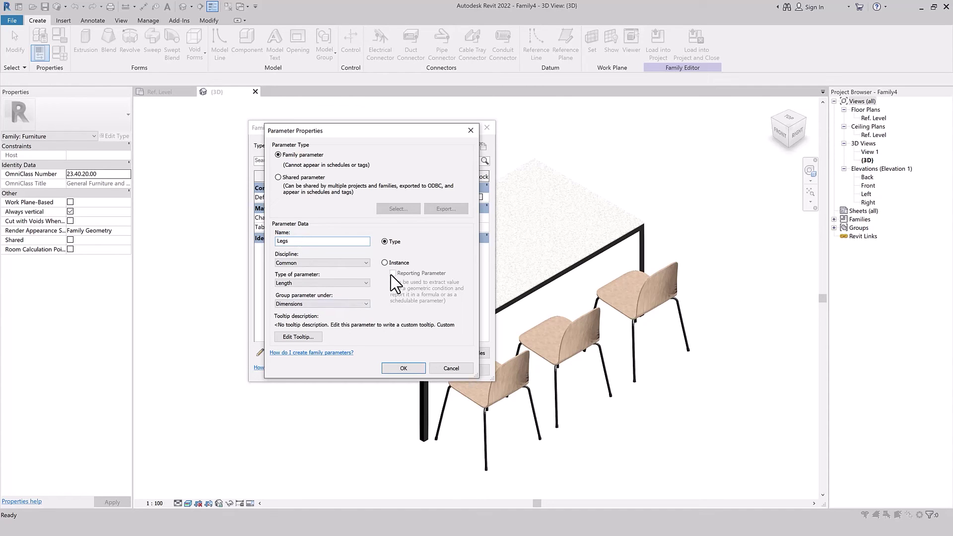
{"action": "left_click", "coordinate": [308, 283]}
{"action": "left_click", "coordinate": [293, 390]}
{"action": "left_click", "coordinate": [388, 370]}
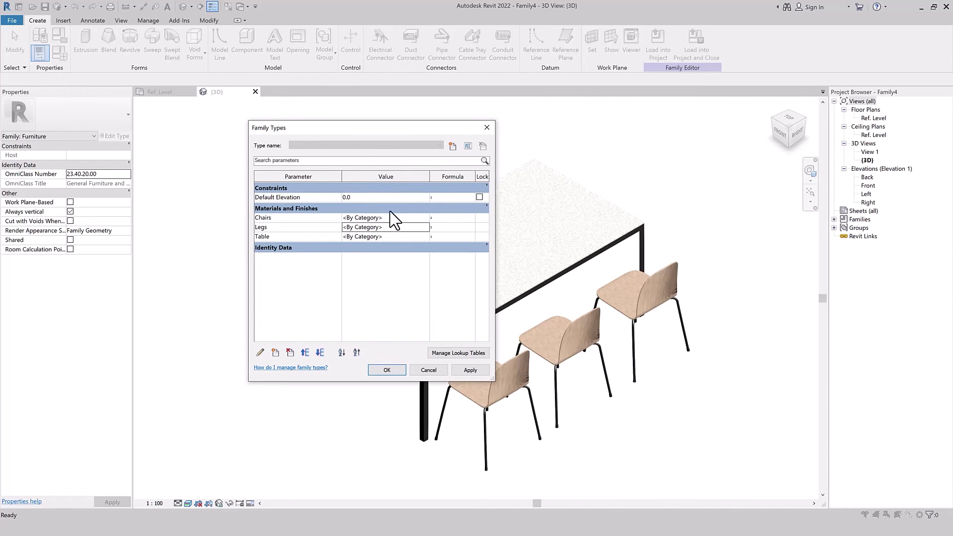
- Assign the Chairs, Legs and Table materials to their matching parameters and accept Family Types
{"action": "left_click", "coordinate": [423, 218]}
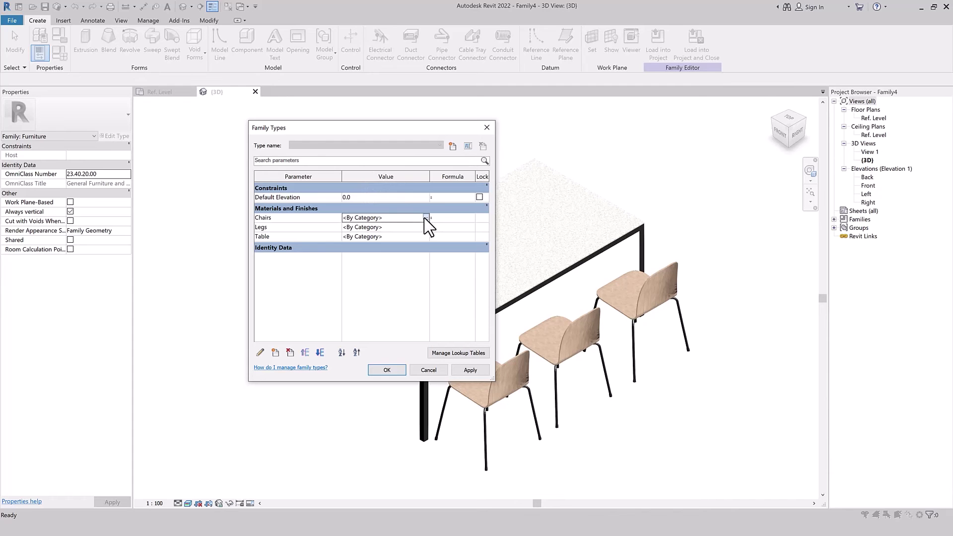
{"action": "left_click", "coordinate": [268, 274]}
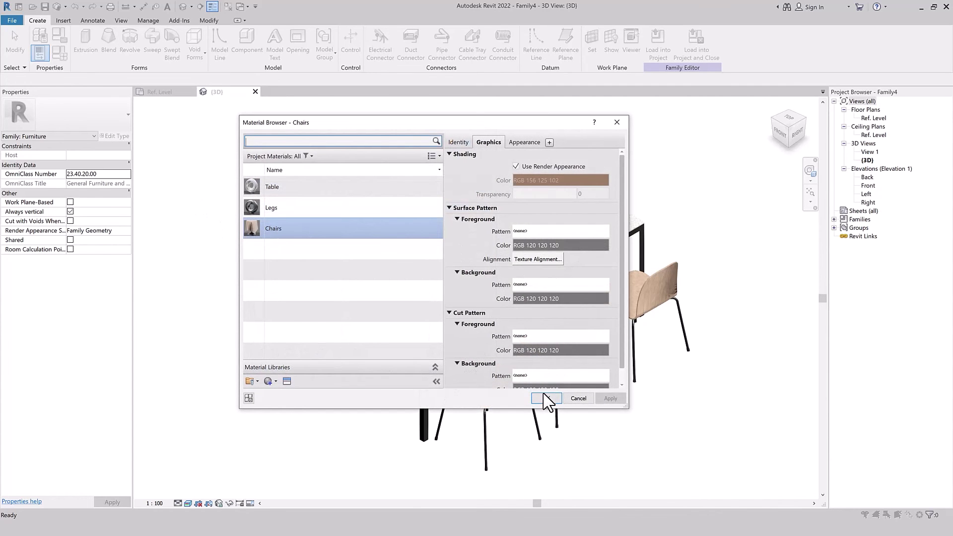
{"action": "left_click", "coordinate": [542, 393]}
{"action": "left_click", "coordinate": [426, 227]}
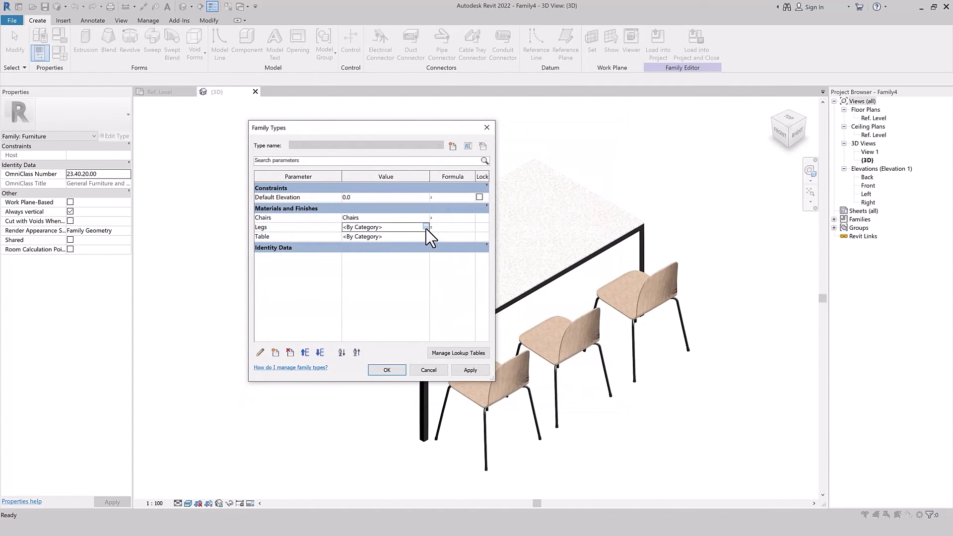
{"action": "left_click", "coordinate": [367, 207]}
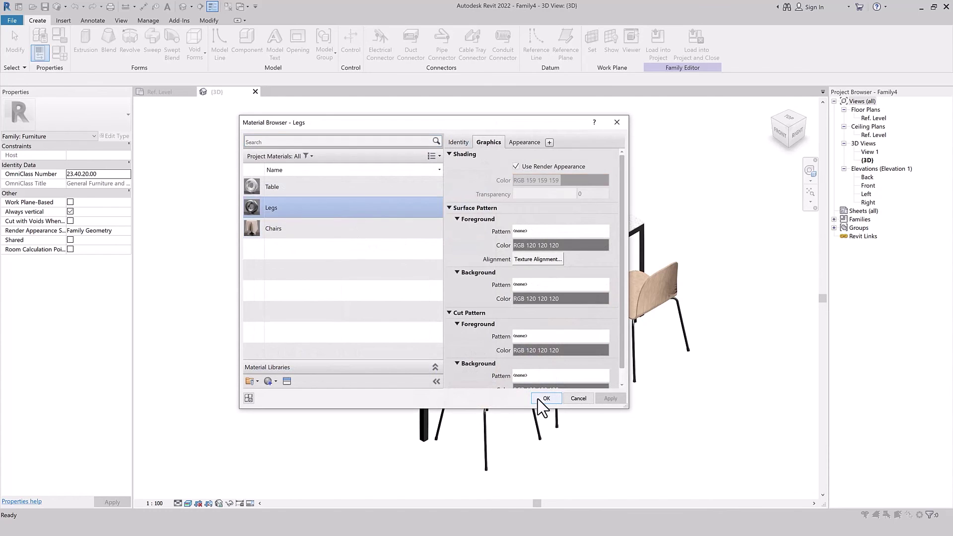
{"action": "left_click", "coordinate": [545, 398]}
{"action": "left_click", "coordinate": [428, 236]}
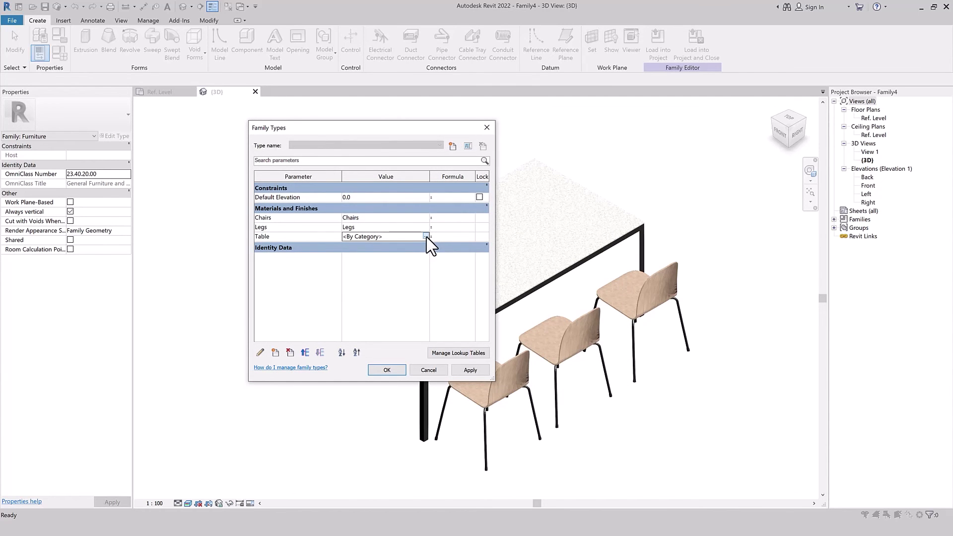
{"action": "left_click", "coordinate": [389, 187]}
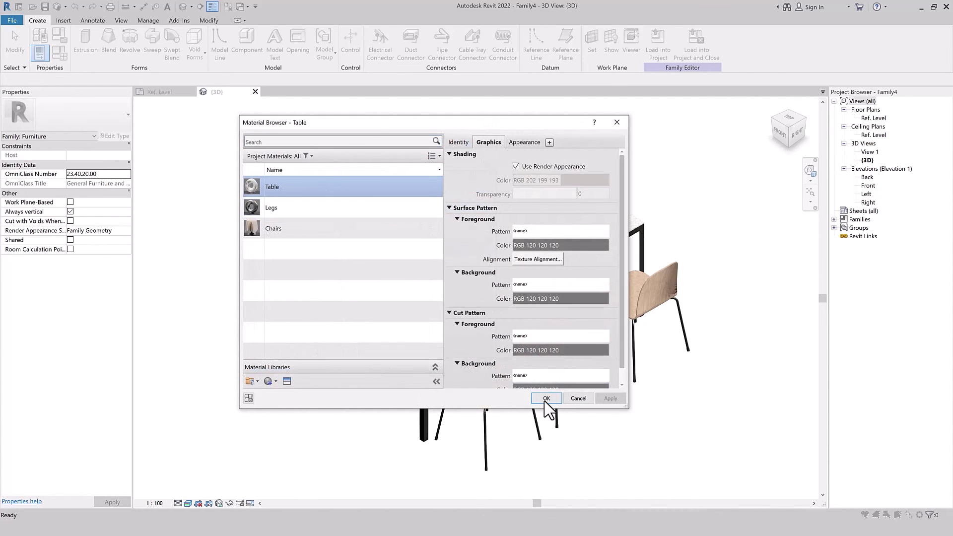
{"action": "left_click", "coordinate": [546, 398]}
{"action": "left_click", "coordinate": [385, 371]}
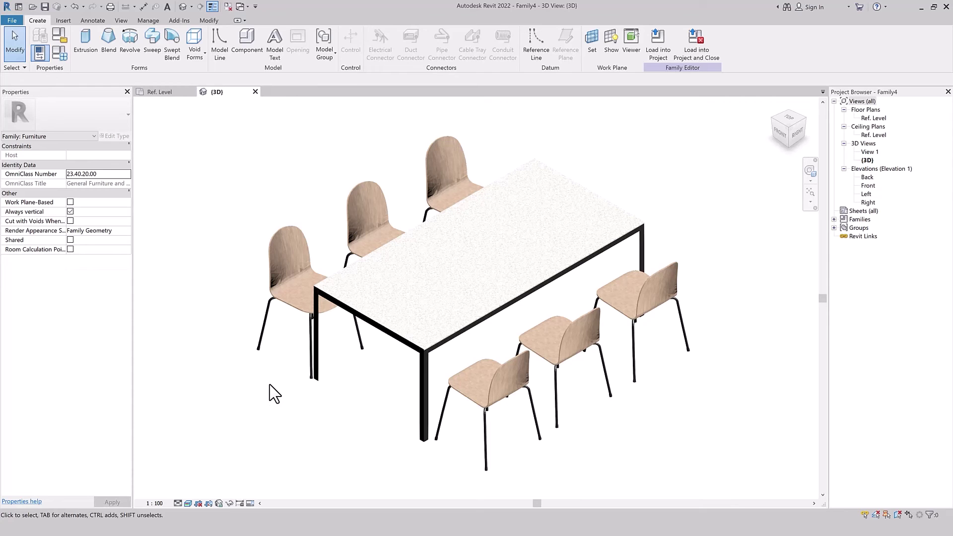
- Save the family as '02Table with Chairs.rfa' with maximum backups set to 1
{"action": "key", "text": "ctrl+s"}
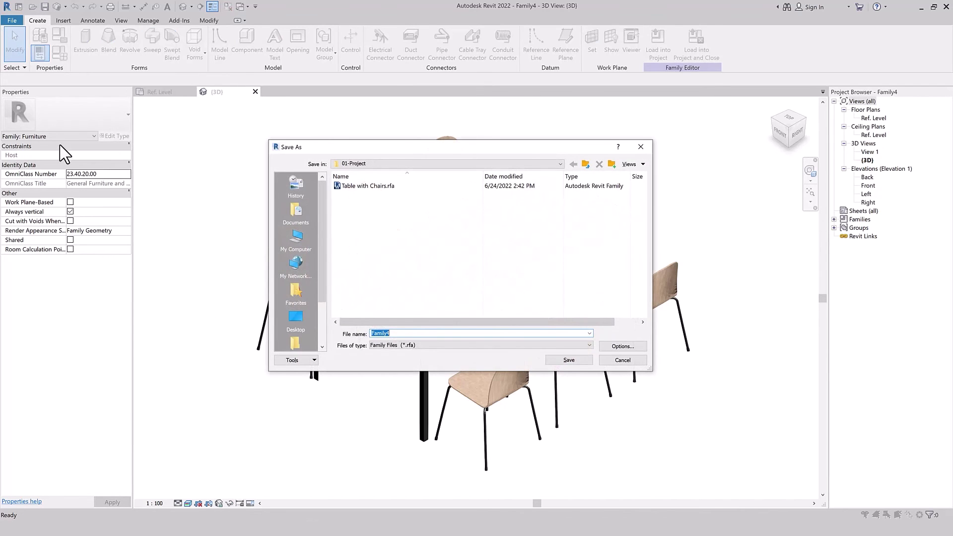
{"action": "left_click_drag", "start_coordinate": [353, 146], "coordinate": [270, 135]}
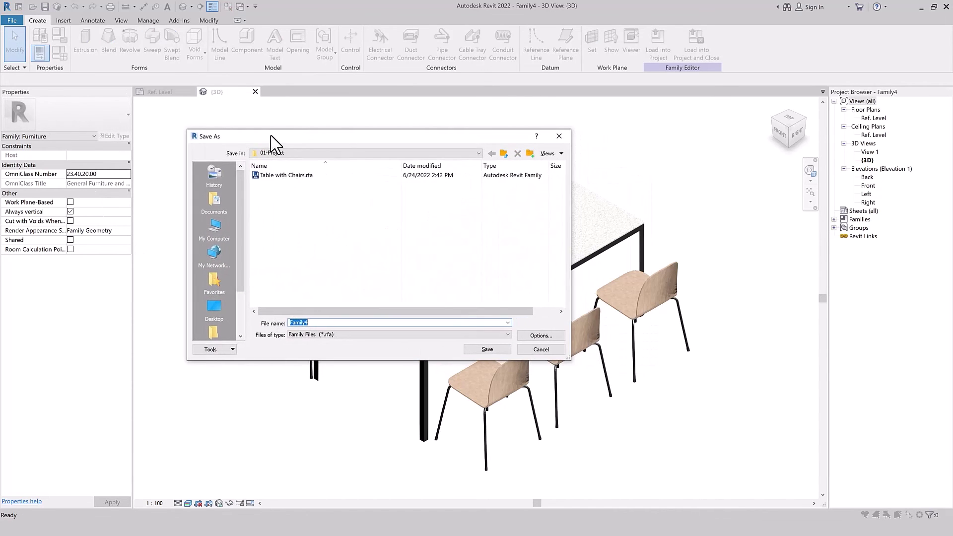
{"action": "left_click", "coordinate": [282, 175]}
{"action": "left_click", "coordinate": [291, 323]}
{"action": "double_click", "coordinate": [296, 322]}
{"action": "left_click", "coordinate": [291, 323]}
{"action": "type", "text": "02Table with Chairs.rfa"}
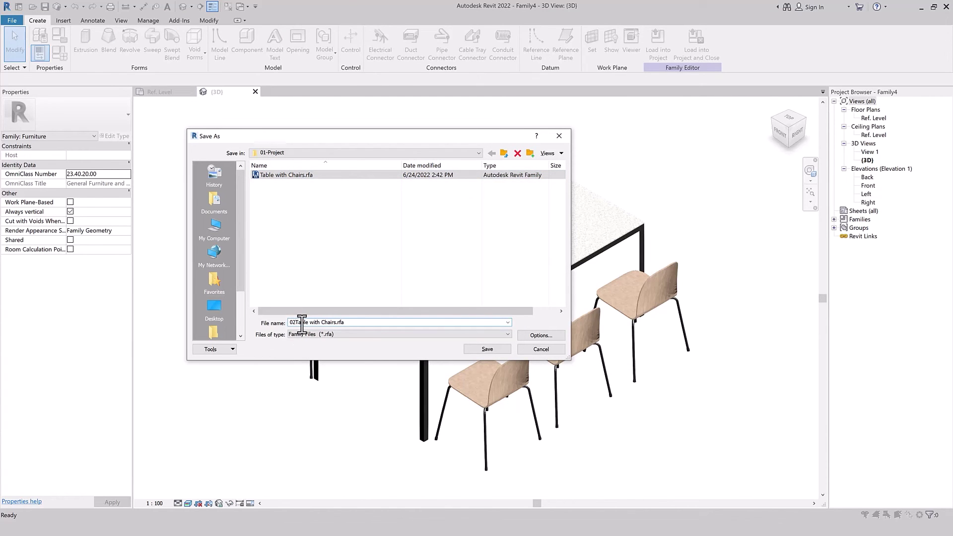
{"action": "left_click", "coordinate": [546, 336]}
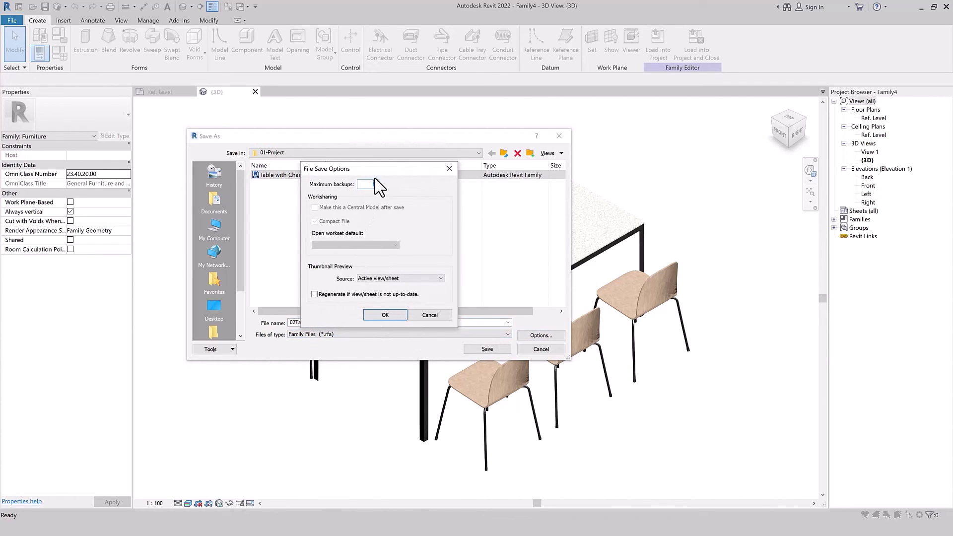
{"action": "type", "text": "1"}
{"action": "left_click", "coordinate": [385, 316]}
{"action": "left_click", "coordinate": [479, 351]}
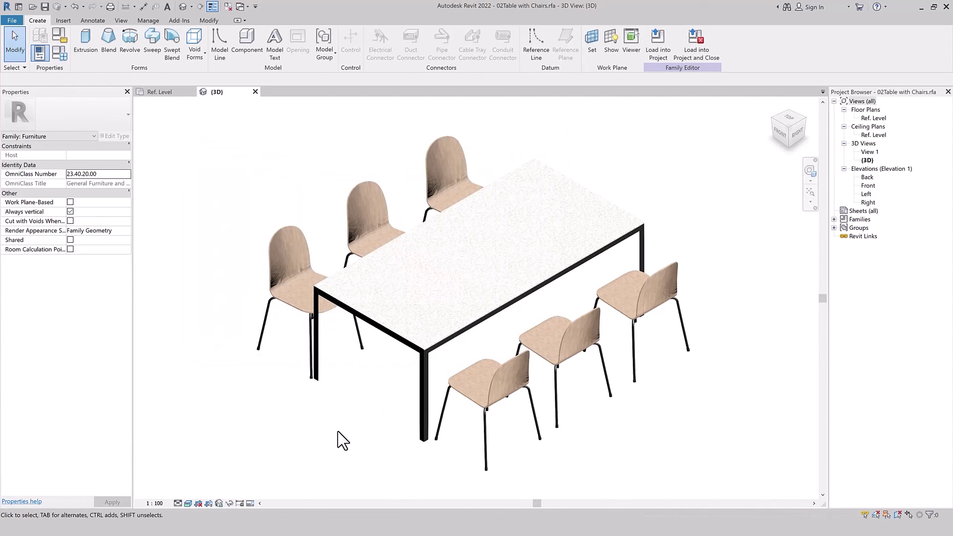
- Create a new project from the Metric-Architectural Template
{"action": "left_click", "coordinate": [13, 21]}
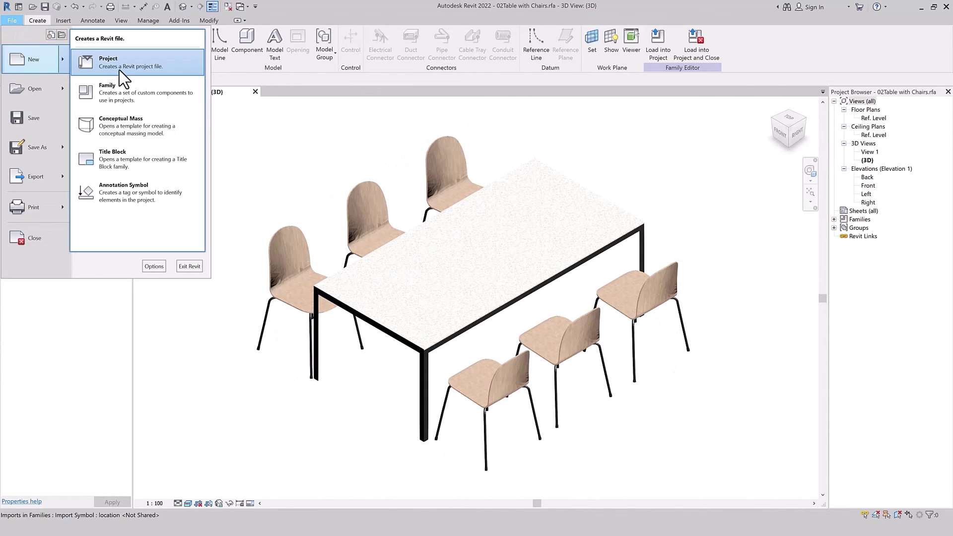
{"action": "left_click", "coordinate": [131, 108]}
{"action": "left_click", "coordinate": [79, 172]}
{"action": "left_click", "coordinate": [62, 219]}
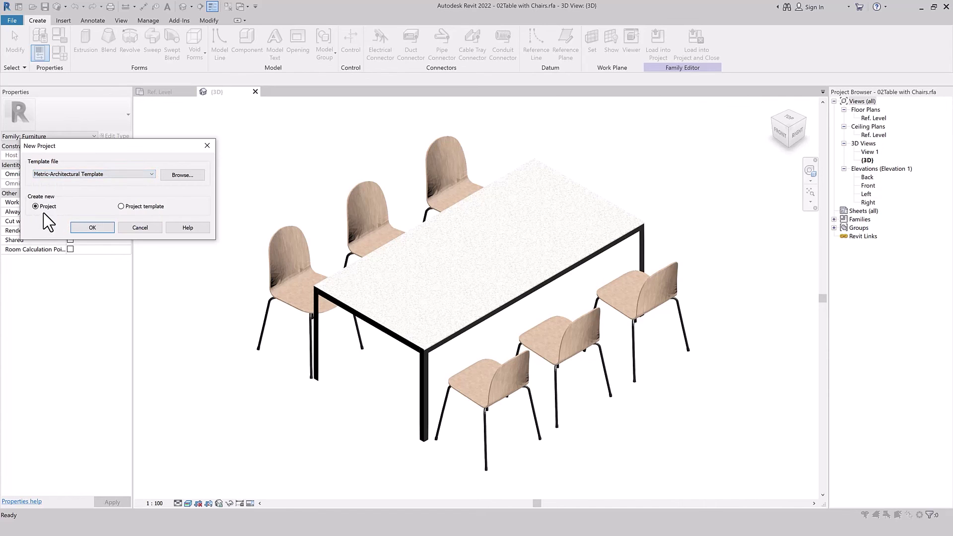
{"action": "left_click", "coordinate": [92, 227]}
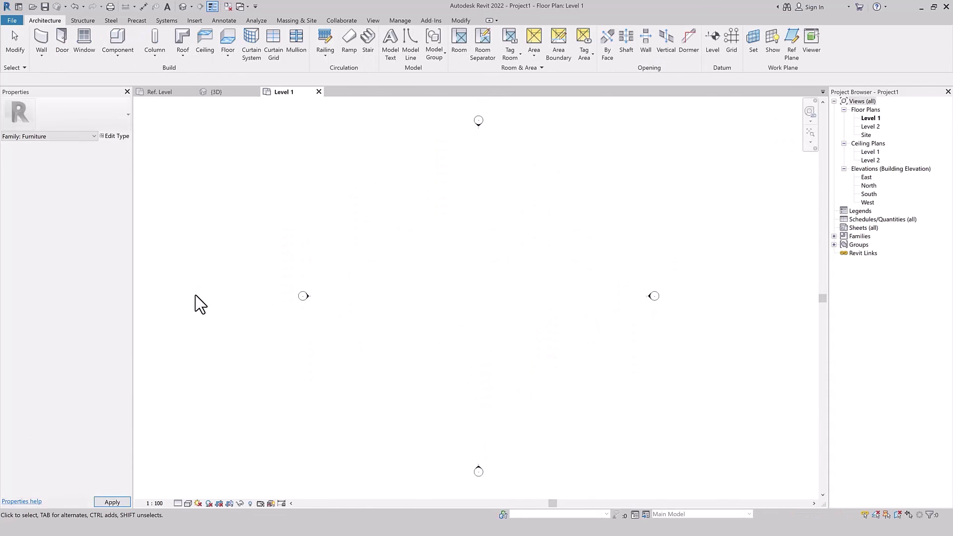
- Load the table-with-chairs family into the project, place it, and open the 3D view
{"action": "left_click", "coordinate": [224, 94]}
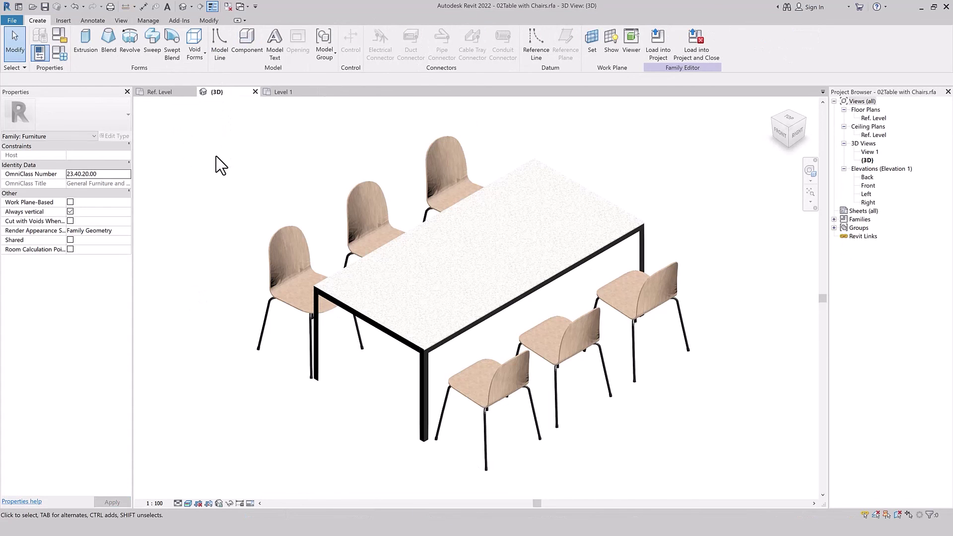
{"action": "left_click", "coordinate": [656, 45]}
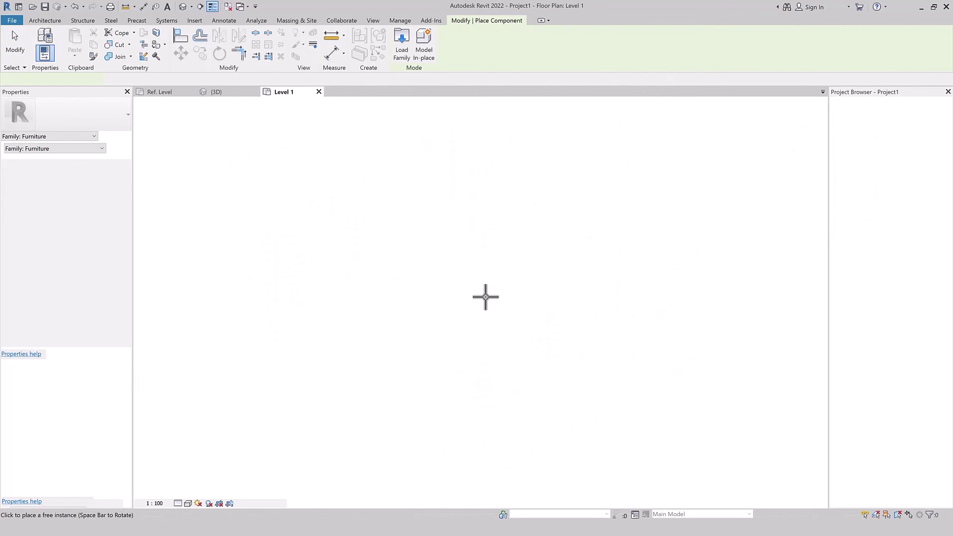
{"action": "left_click", "coordinate": [459, 292]}
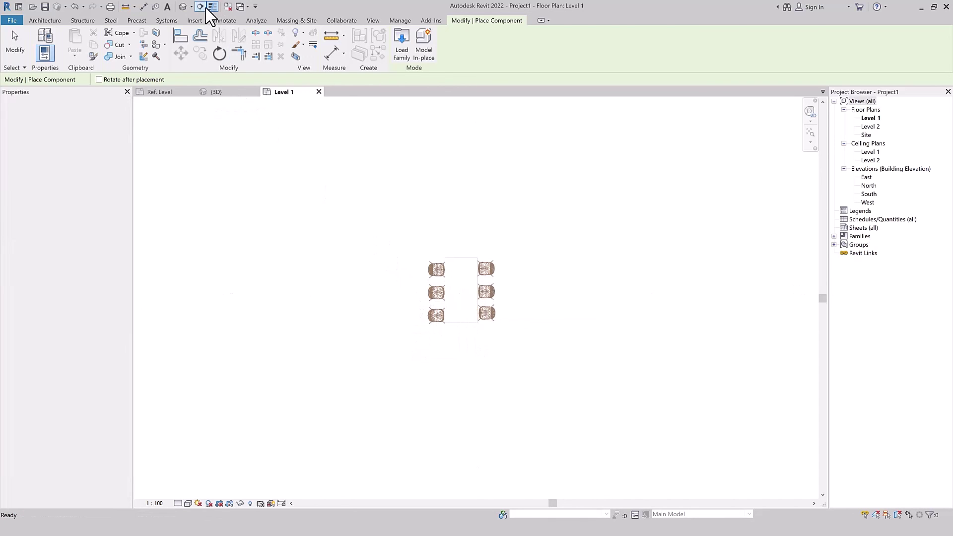
{"action": "left_click", "coordinate": [200, 7]}
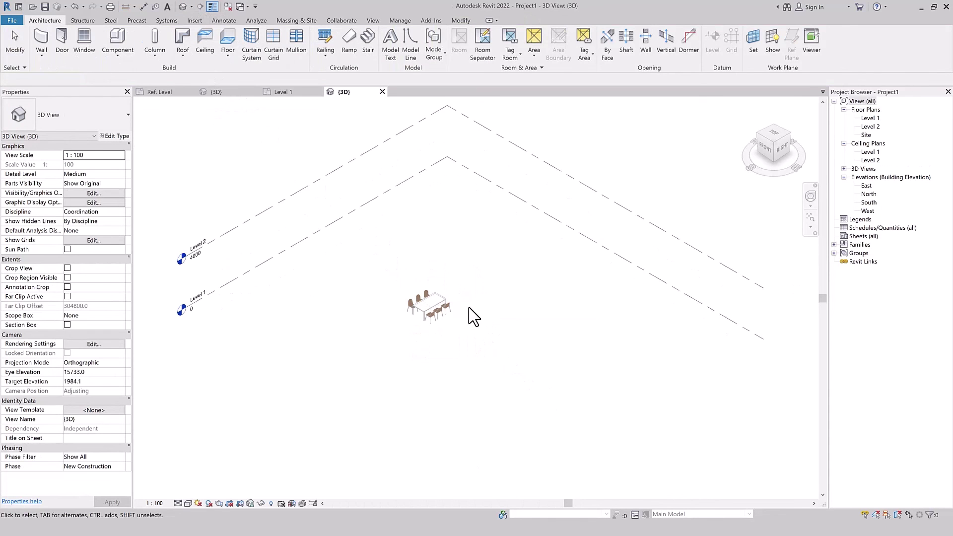
- Set Project1's 3D view to the Realistic style and select the table-with-chairs family
{"action": "scroll", "coordinate": [474, 317], "scroll_direction": "up", "scroll_amount": 5}
{"action": "scroll", "coordinate": [379, 347], "scroll_direction": "up", "scroll_amount": 5}
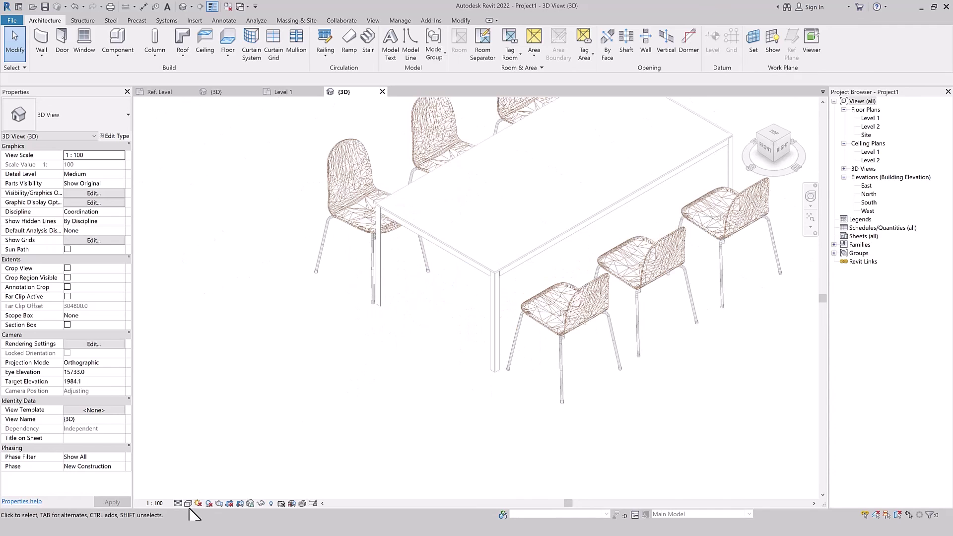
{"action": "left_click", "coordinate": [188, 504]}
{"action": "left_click", "coordinate": [214, 444]}
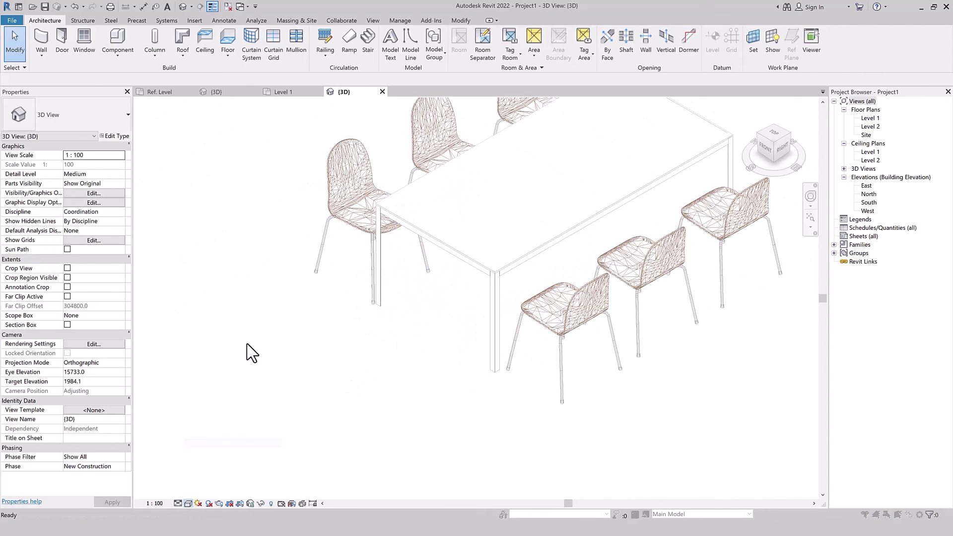
{"action": "left_click", "coordinate": [214, 217]}
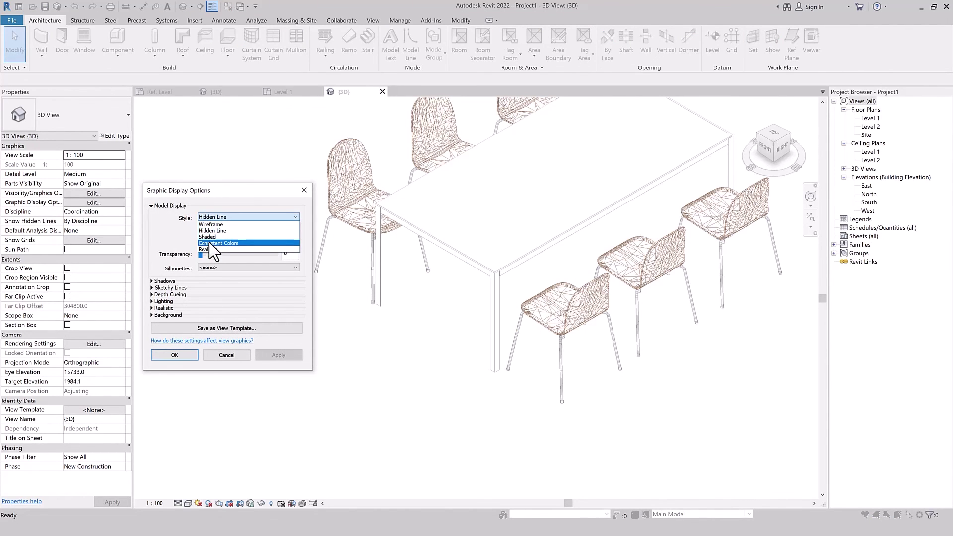
{"action": "left_click", "coordinate": [208, 249]}
{"action": "left_click", "coordinate": [279, 356]}
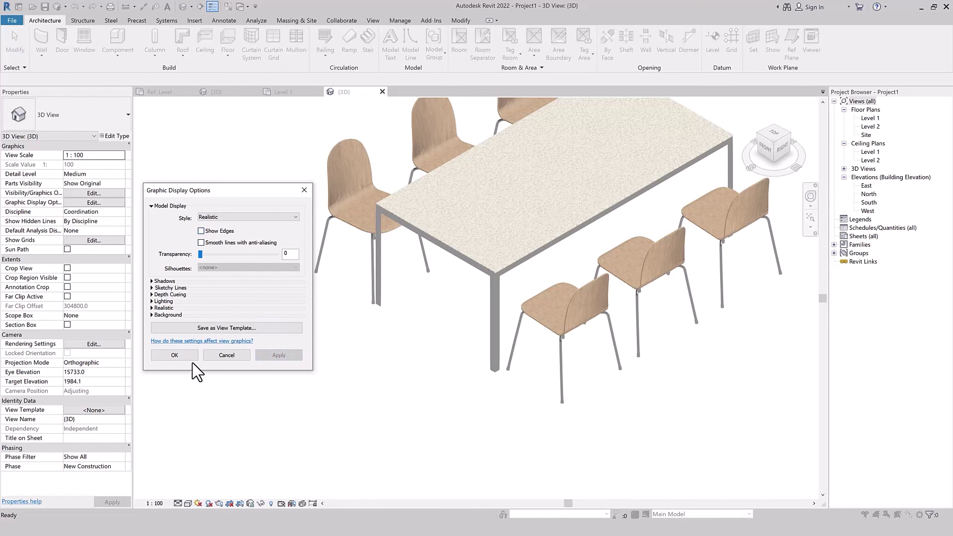
{"action": "left_click", "coordinate": [175, 355]}
{"action": "scroll", "coordinate": [230, 478], "scroll_direction": "down", "scroll_amount": 3}
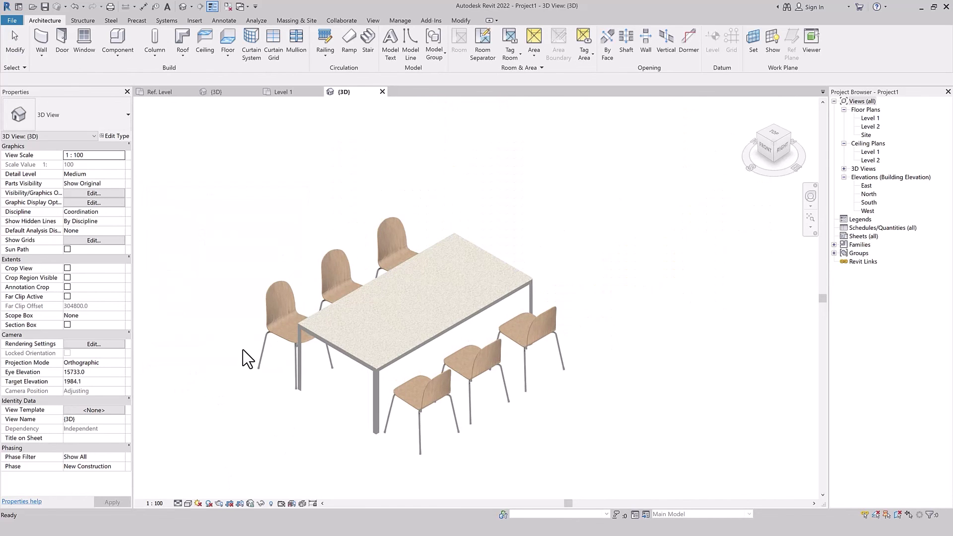
{"action": "scroll", "coordinate": [243, 358], "scroll_direction": "up", "scroll_amount": 2}
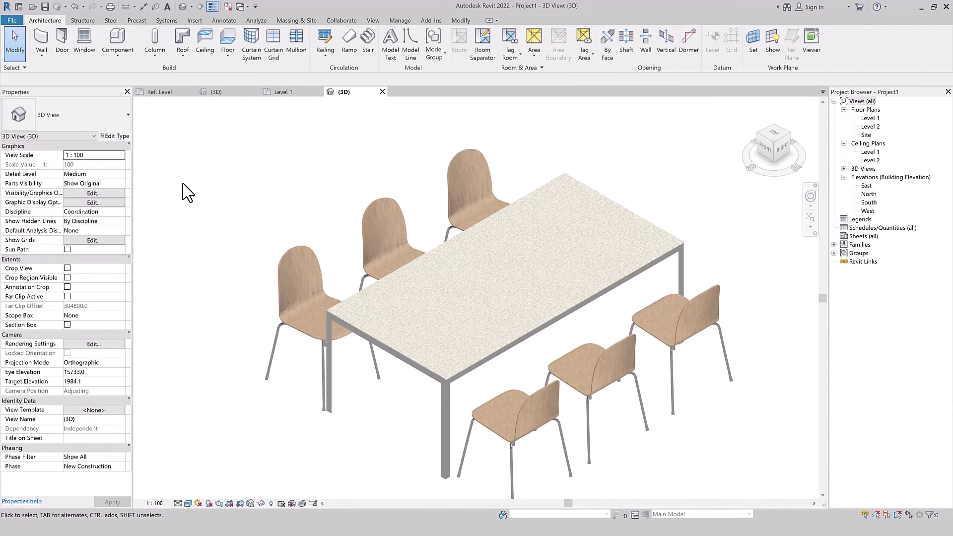
{"action": "left_click", "coordinate": [288, 268]}
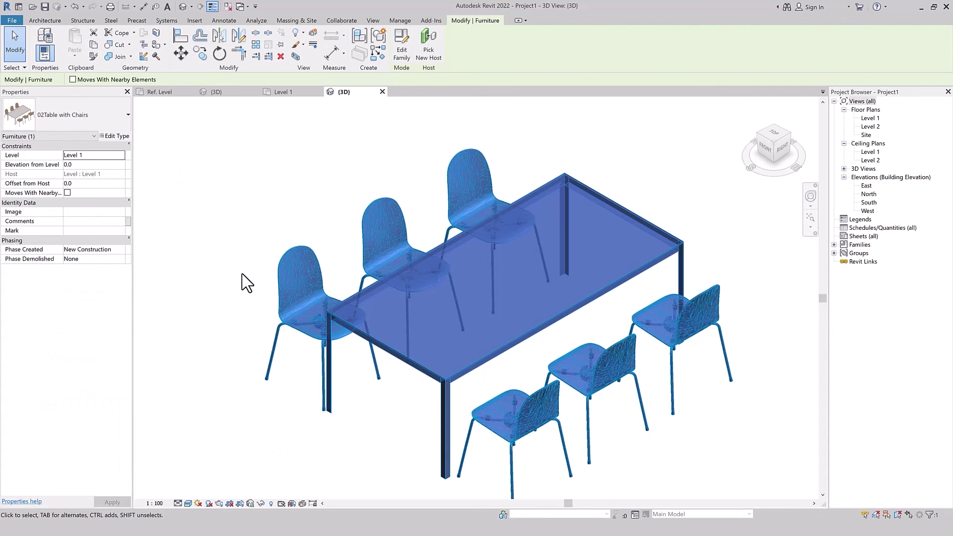
- Open the Table material's appearance settings from the family's type properties
{"action": "left_click", "coordinate": [115, 135]}
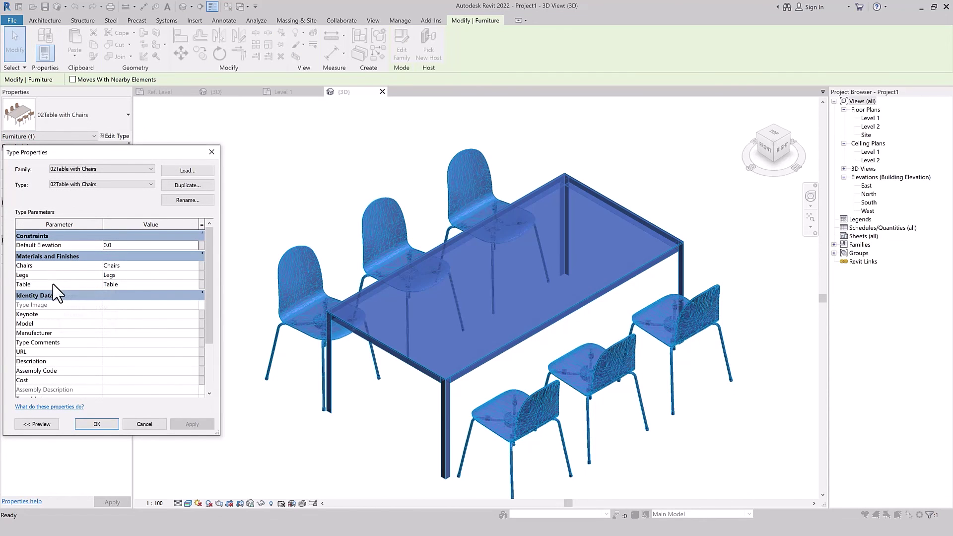
{"action": "left_click", "coordinate": [194, 287]}
{"action": "left_click", "coordinate": [194, 284]}
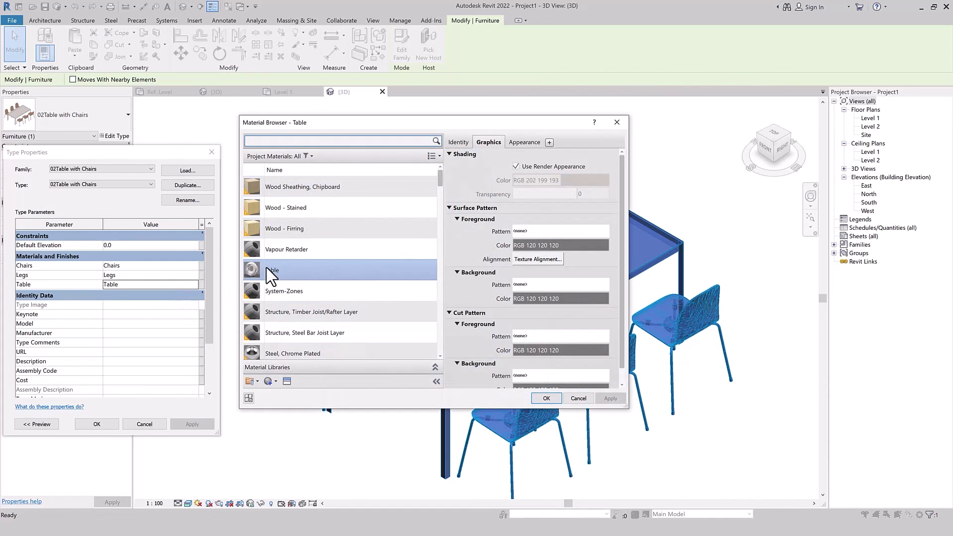
{"action": "left_click", "coordinate": [521, 141]}
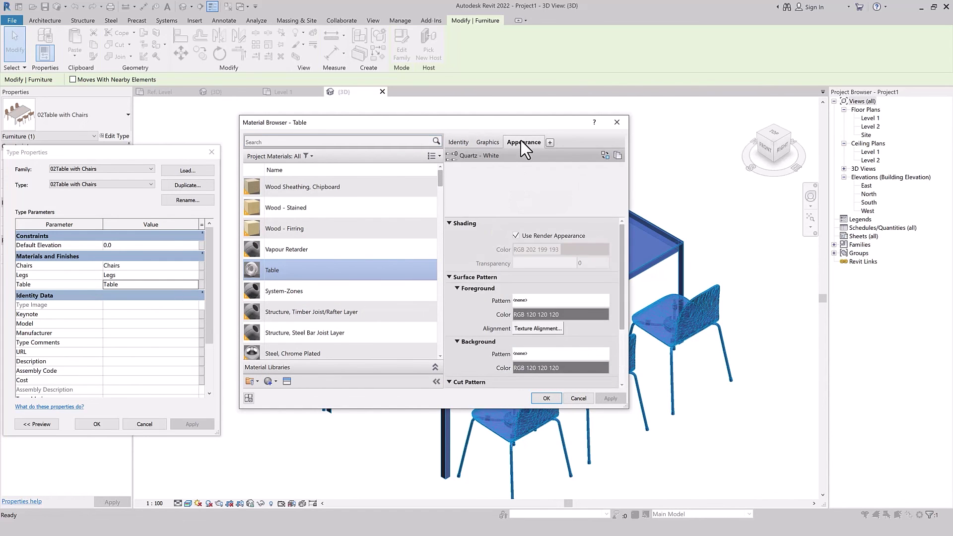
{"action": "left_click", "coordinate": [605, 155]}
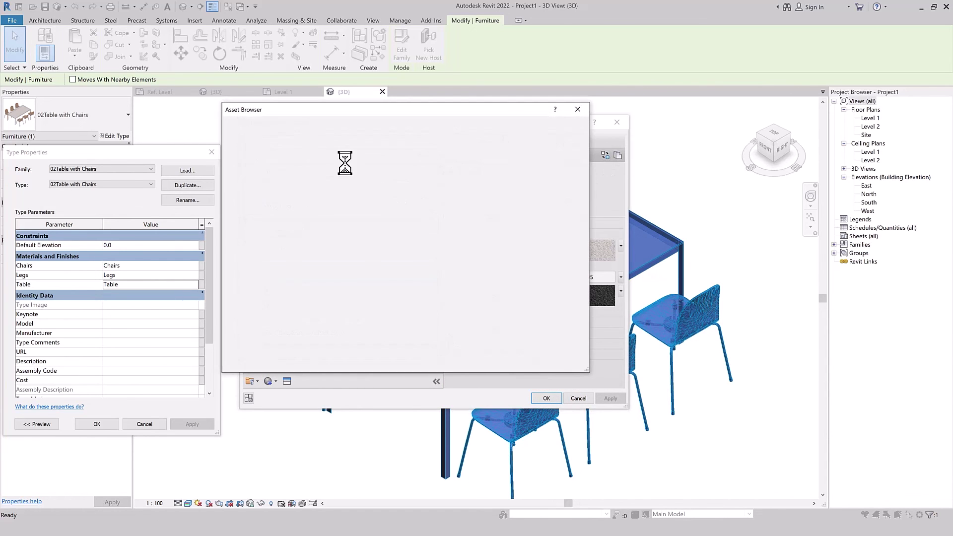
- Replace the Table appearance with Birch - Semigloss wood and confirm the type change
{"action": "left_click", "coordinate": [288, 123]}
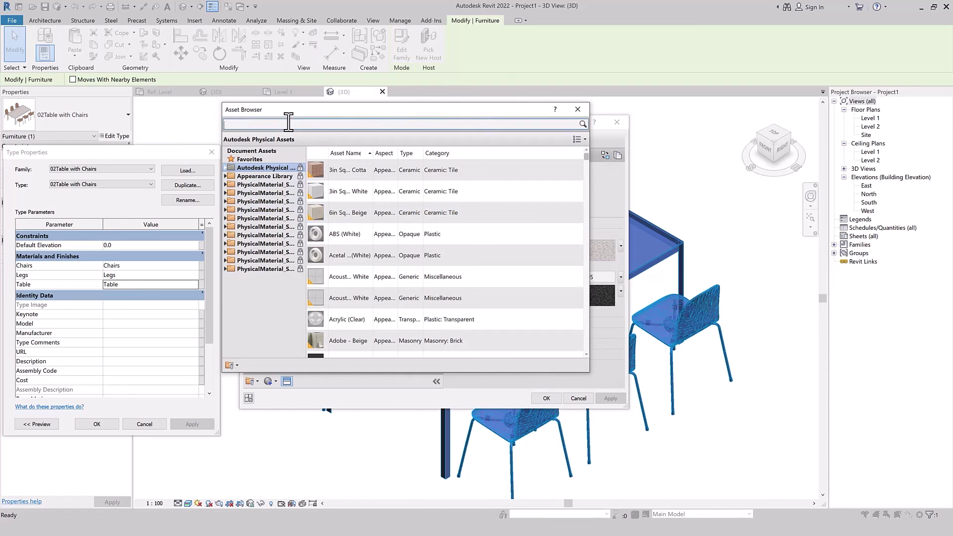
{"action": "type", "text": "wood"}
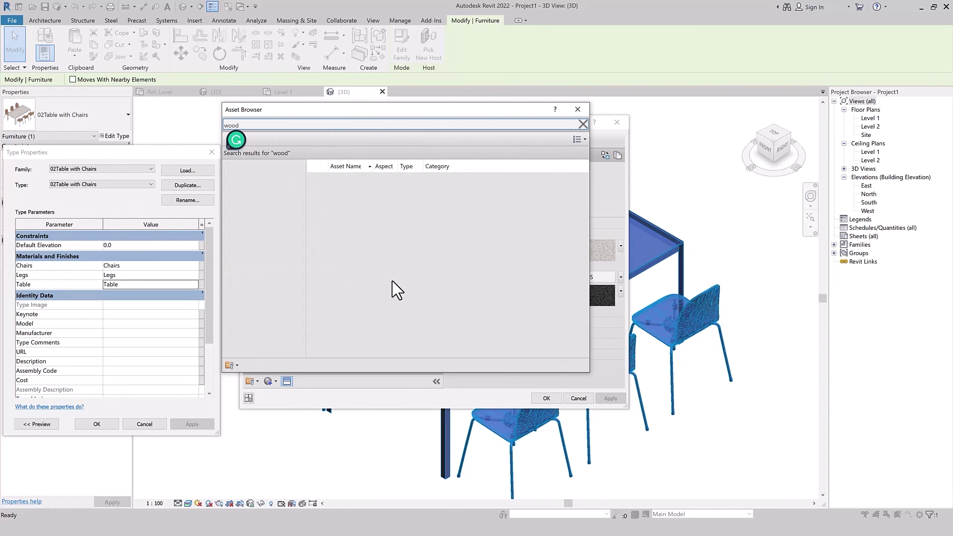
{"action": "scroll", "coordinate": [568, 317], "scroll_direction": "down", "scroll_amount": 1}
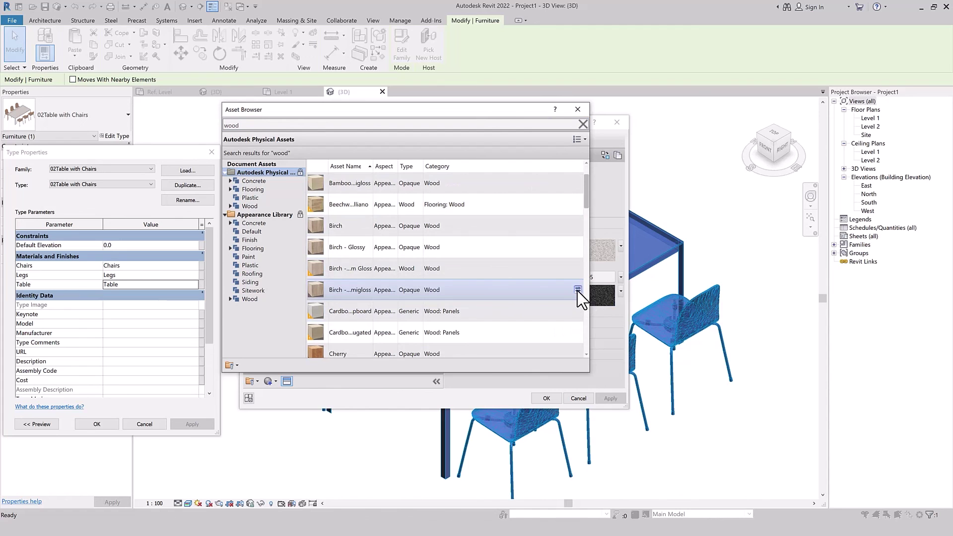
{"action": "left_click", "coordinate": [578, 290]}
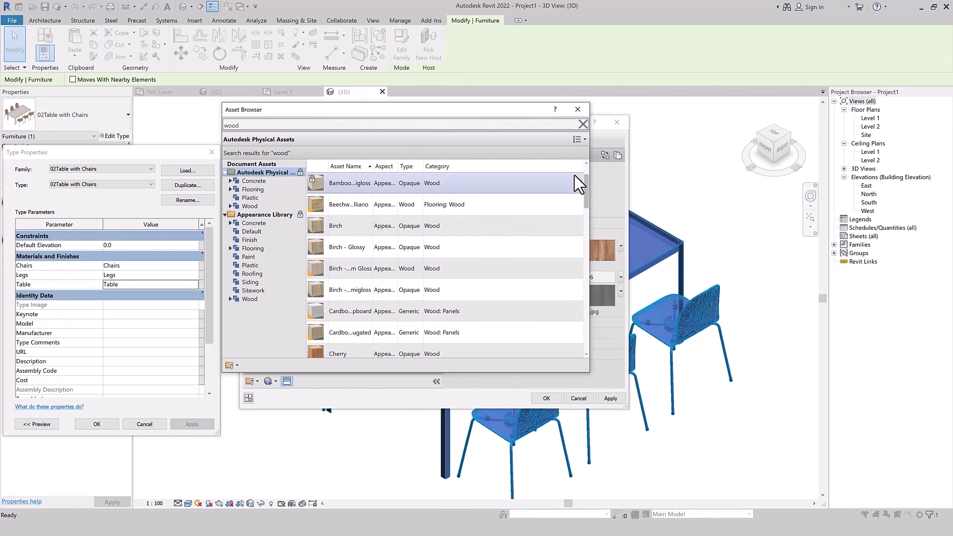
{"action": "left_click", "coordinate": [578, 109]}
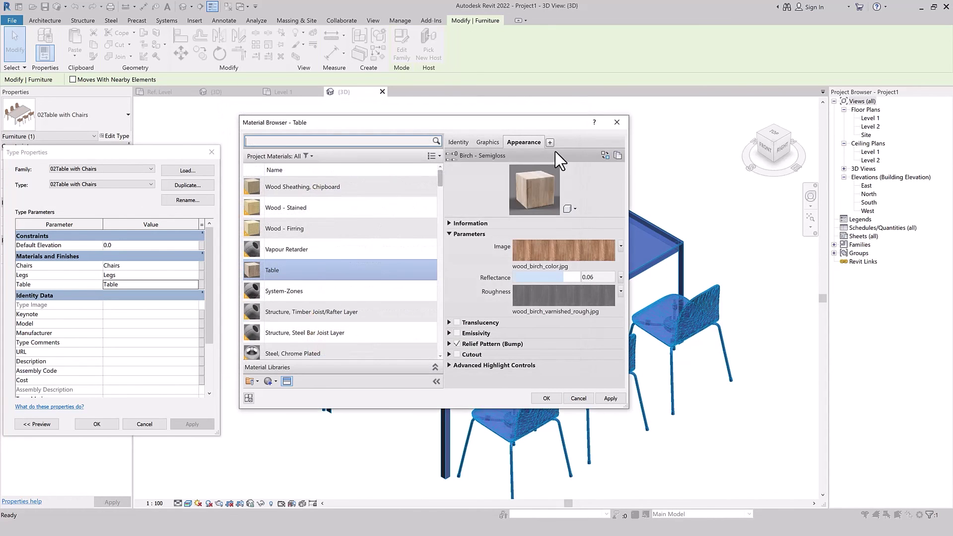
{"action": "left_click", "coordinate": [488, 142]}
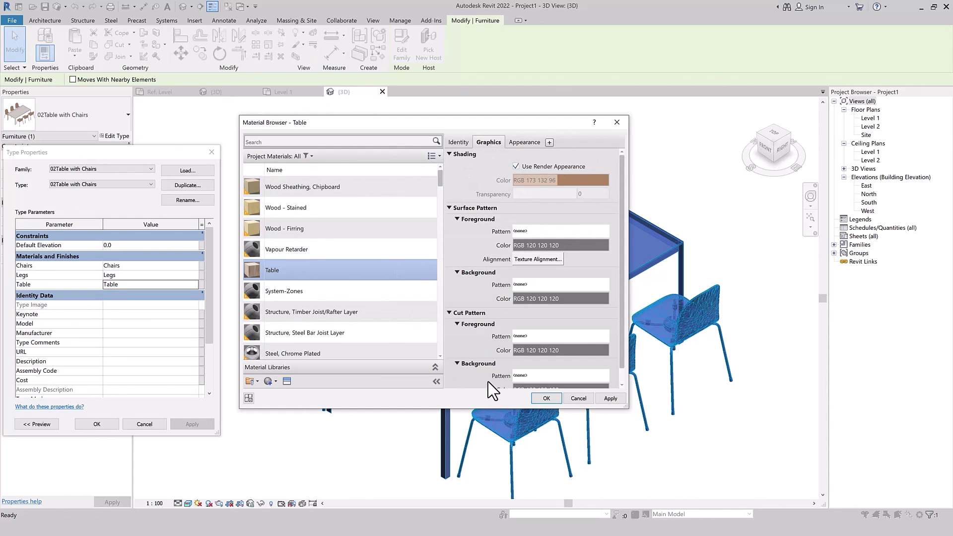
{"action": "left_click", "coordinate": [542, 395]}
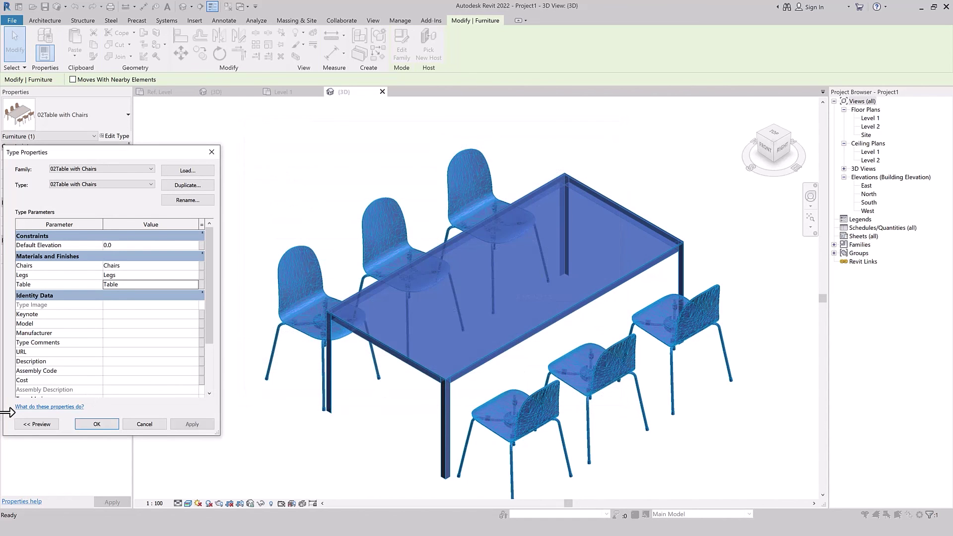
{"action": "left_click", "coordinate": [96, 424]}
{"action": "left_click", "coordinate": [240, 418]}
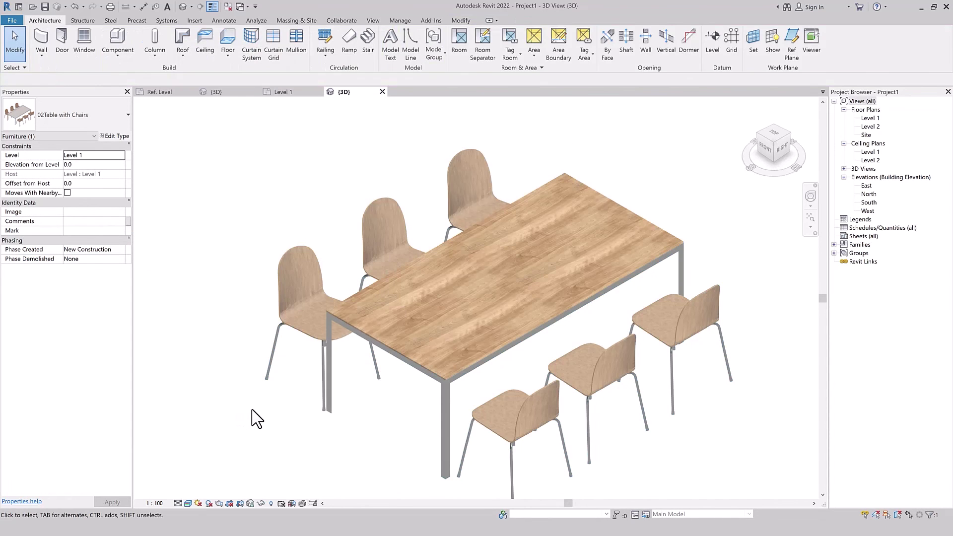